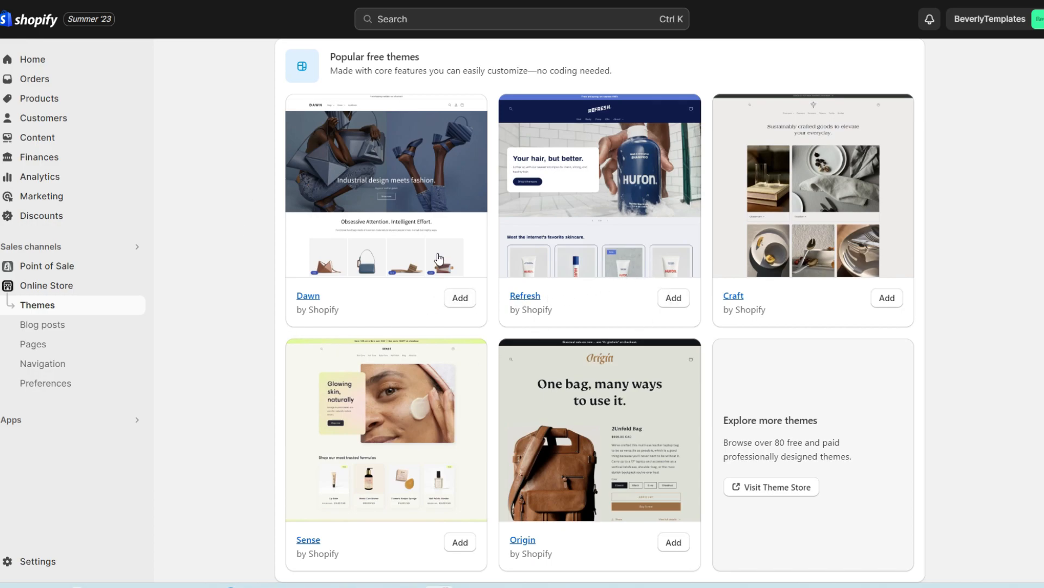
- Add the free Dawn theme to the theme library and open it for customization
click(450, 305)
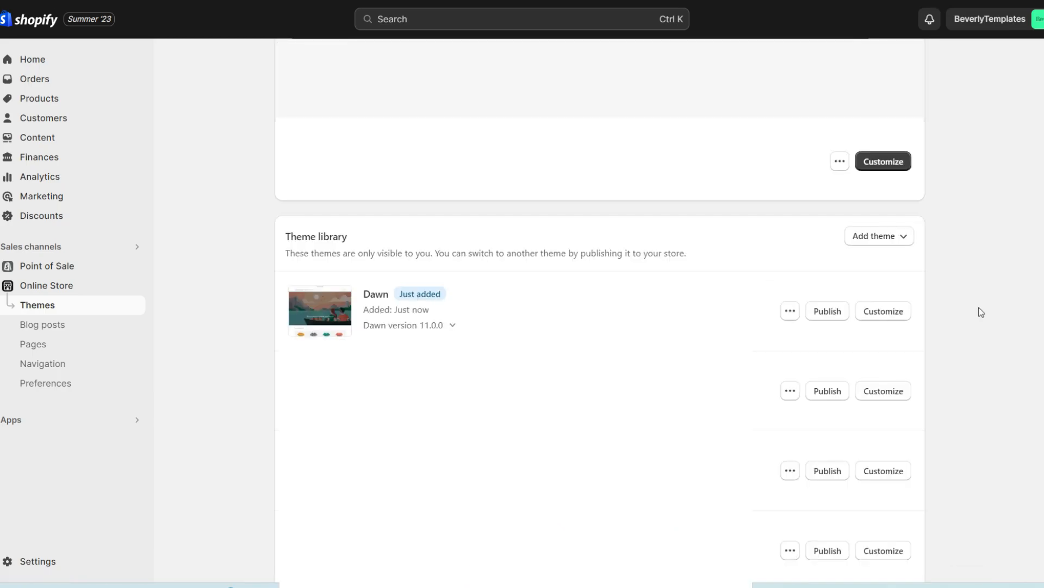
click(893, 316)
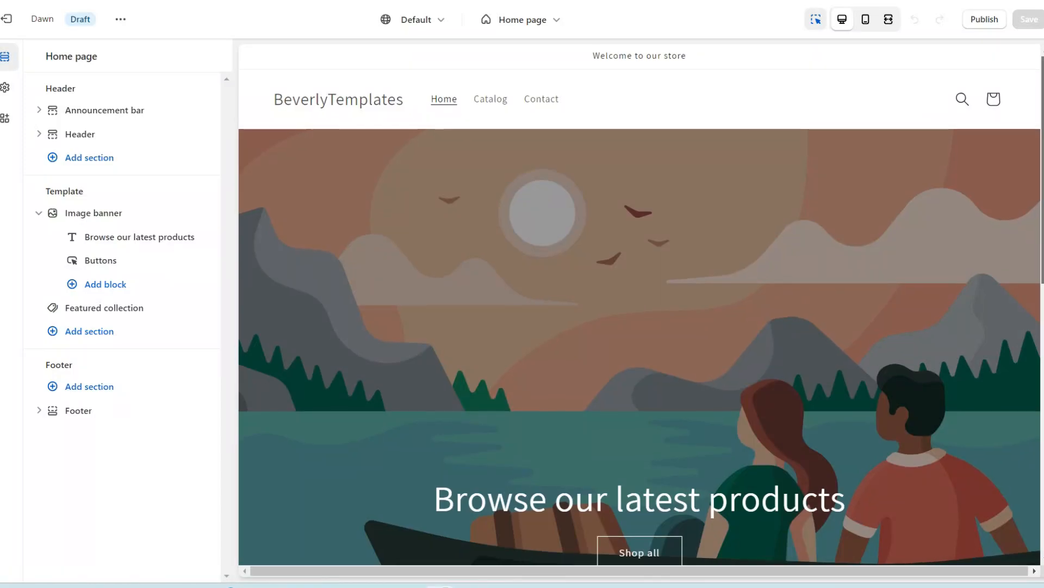
- Preview the Dawn home page in desktop, fullscreen and mobile views
scroll(640, 304, down, 5)
drag(1043, 196, 1035, 109)
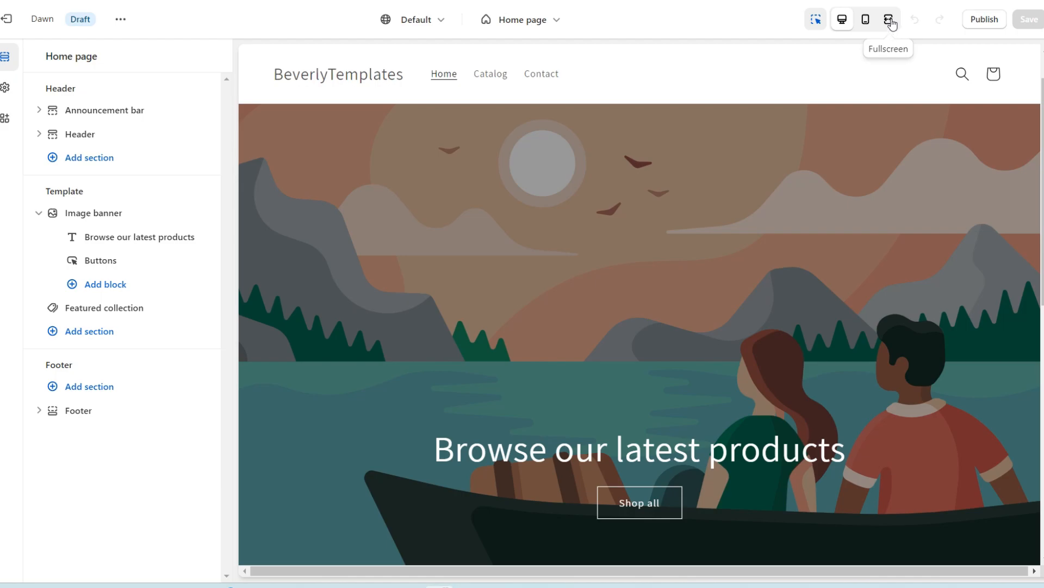
click(888, 19)
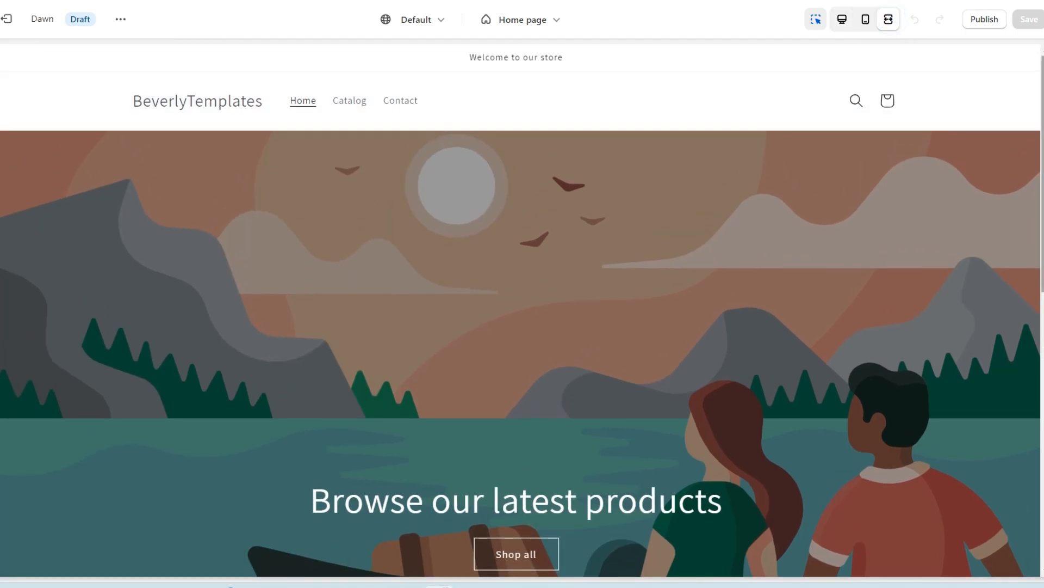
click(867, 21)
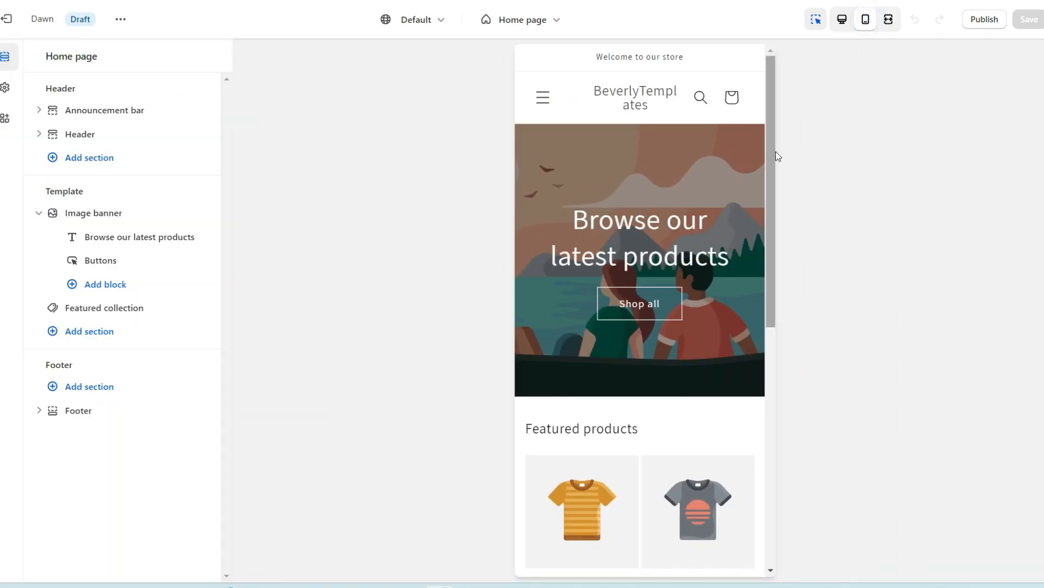
scroll(773, 143, down, 1)
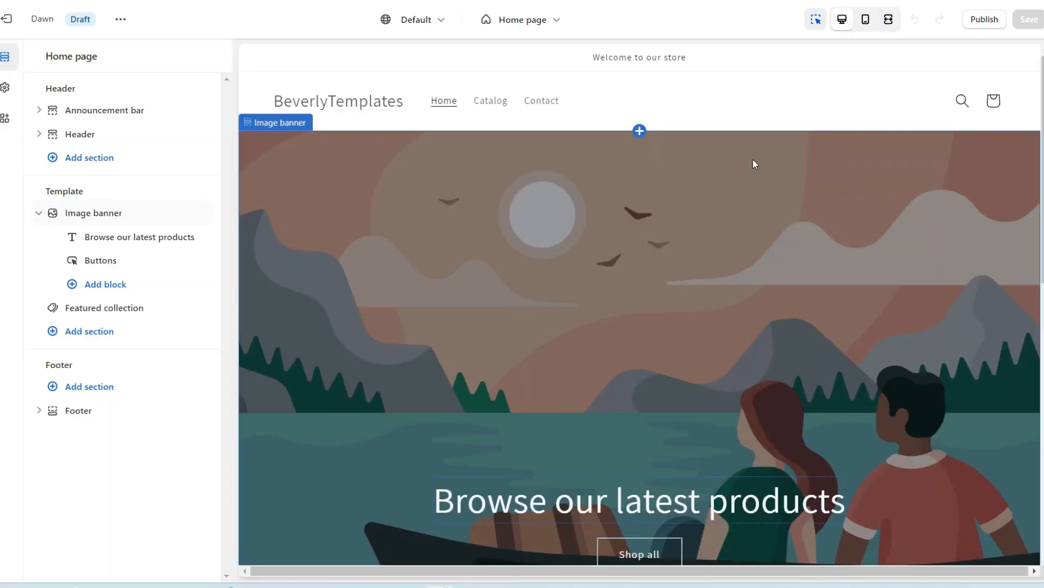
- Set the header's desktop logo position to Middle center
click(787, 112)
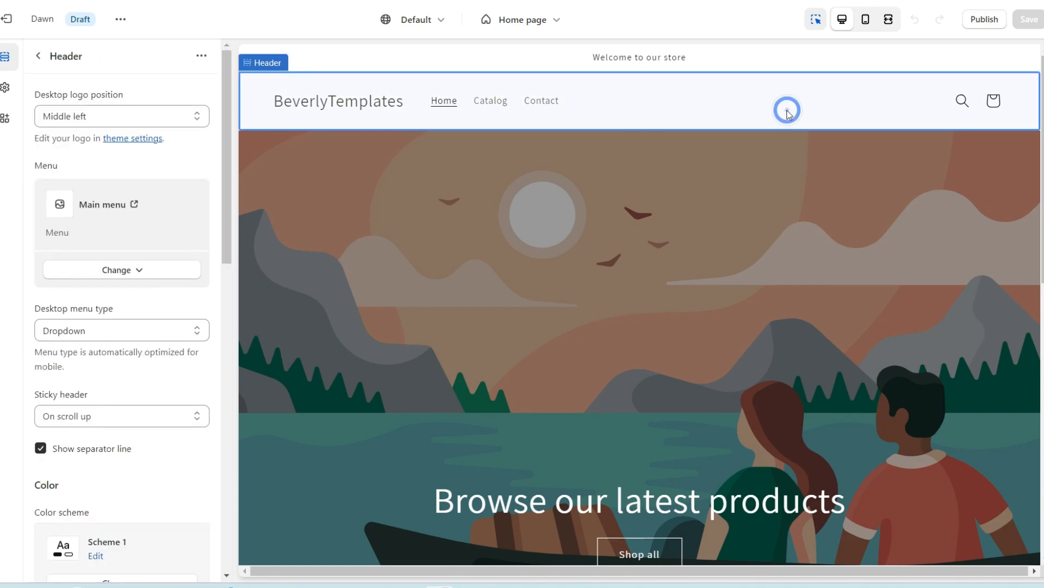
click(79, 113)
click(73, 172)
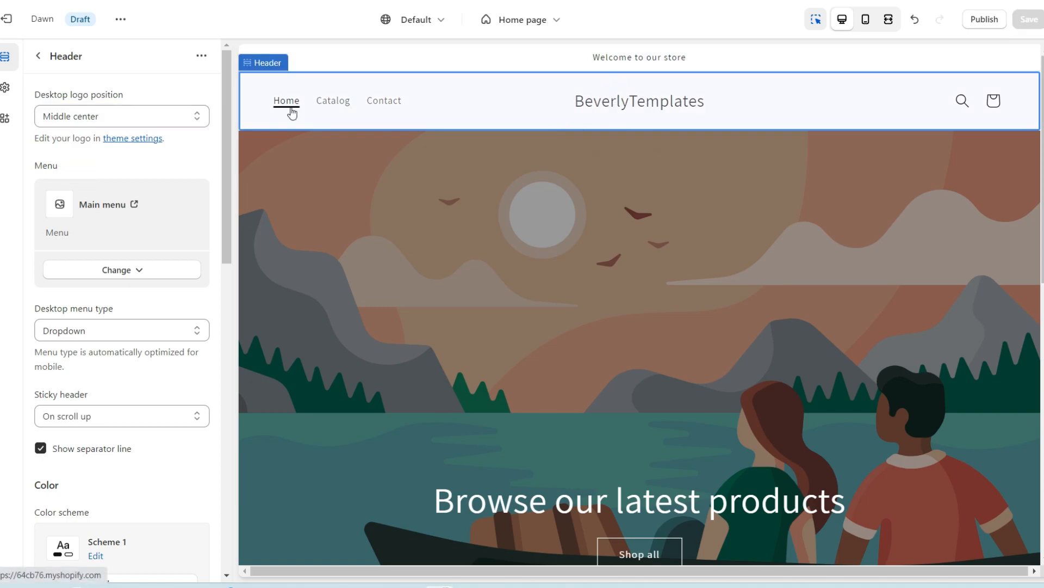
- Examine the Home, Catalog and Contact pages through the header menu links in the preview
click(291, 107)
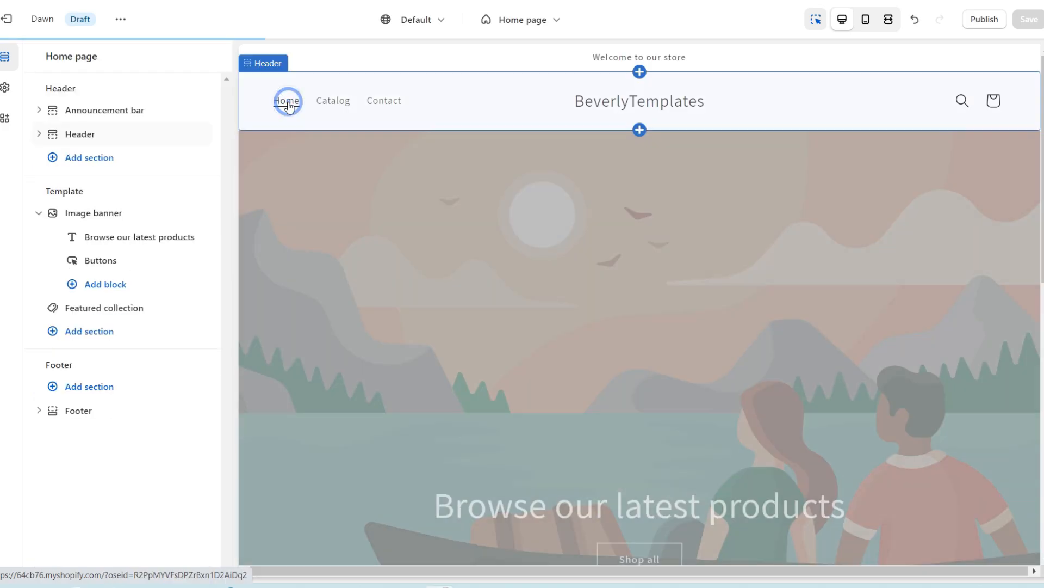
scroll(466, 217, down, 5)
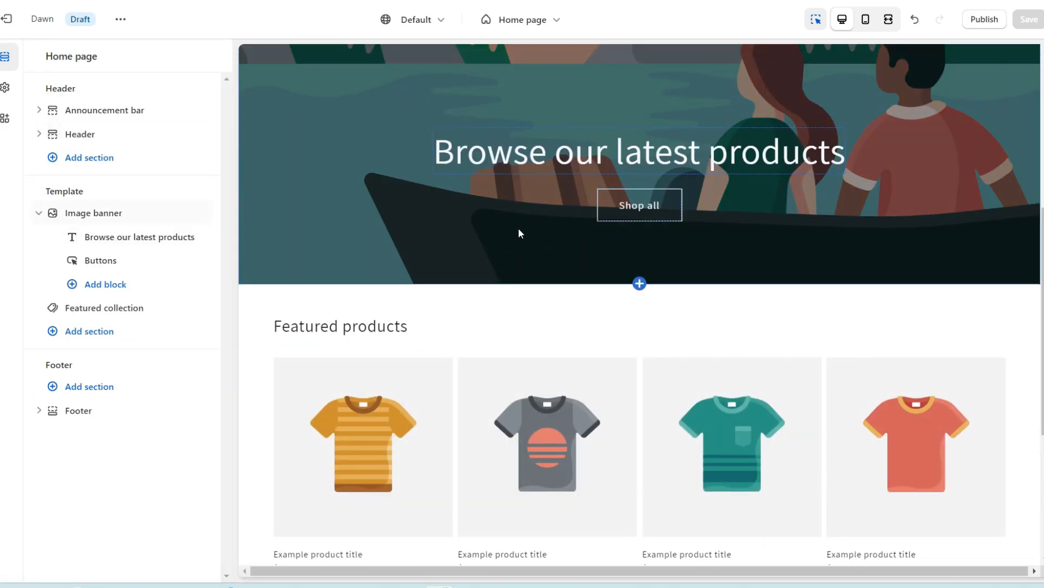
scroll(478, 244, up, 5)
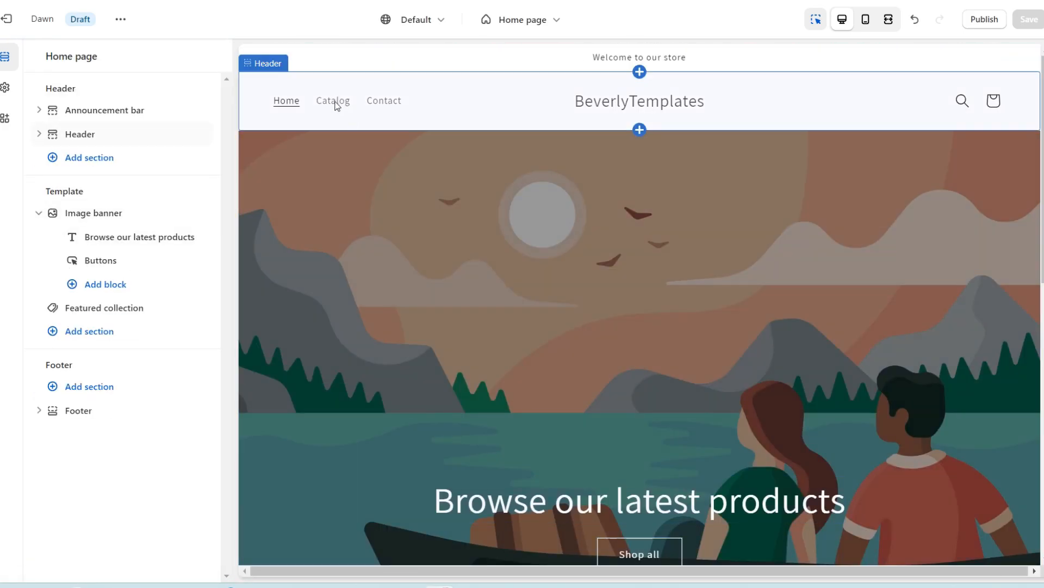
click(334, 102)
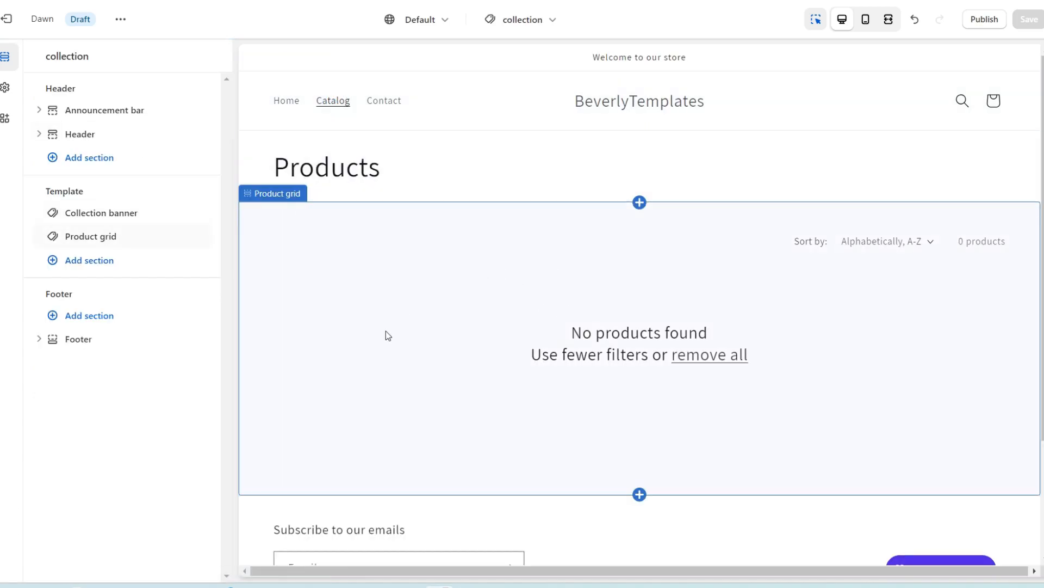
click(385, 101)
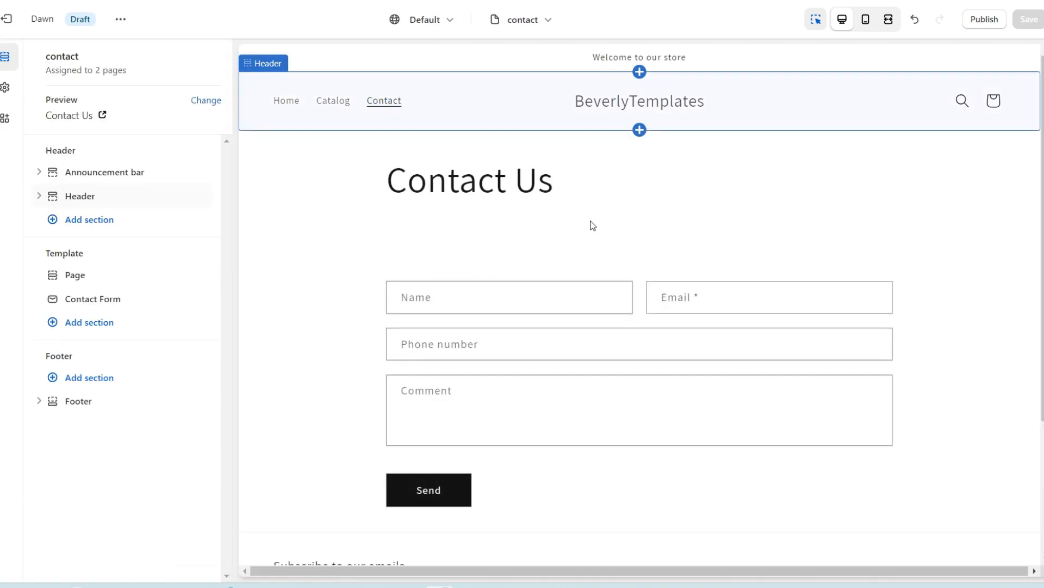
scroll(544, 267, down, 4)
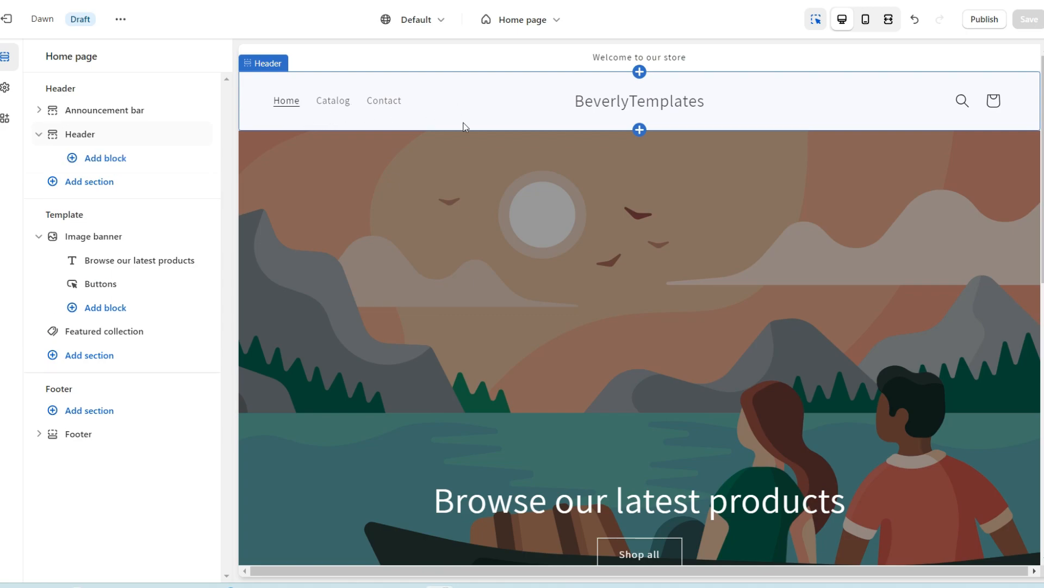
- Use the uploaded Pink Gemz image as the theme logo and set the desktop logo width to 190 px
click(5, 97)
click(58, 92)
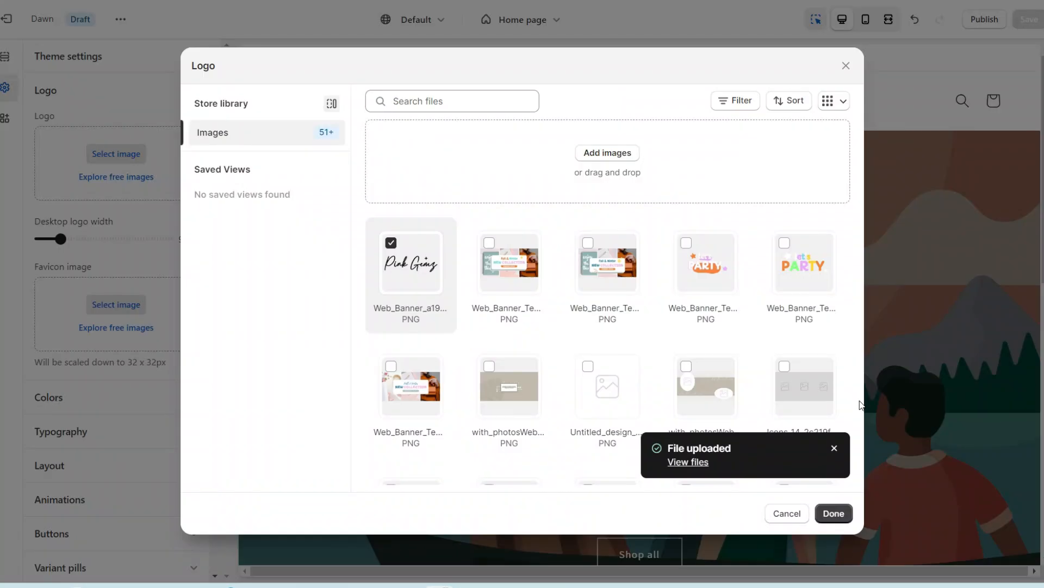
click(833, 513)
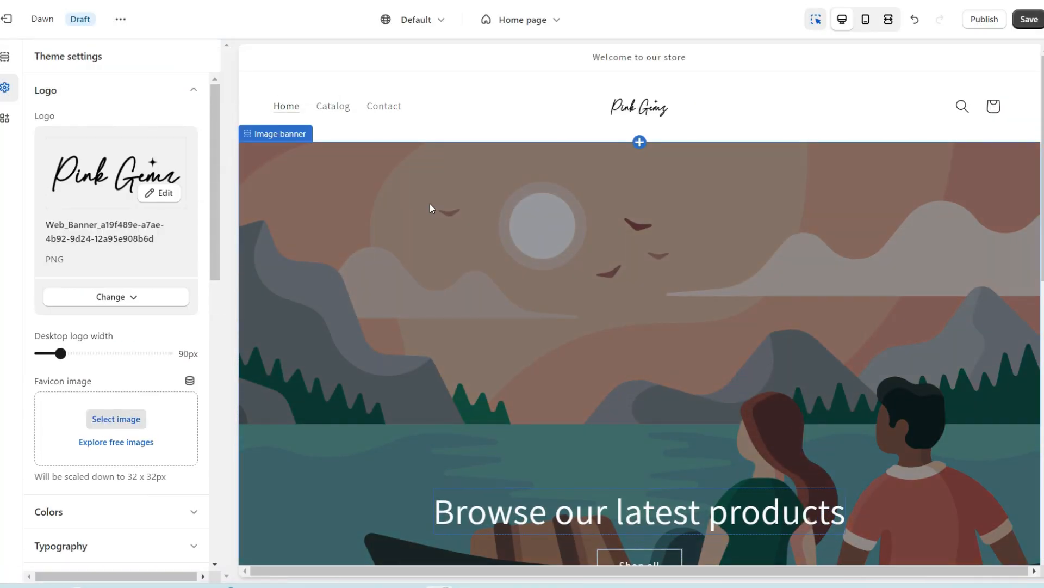
drag(69, 356, 108, 348)
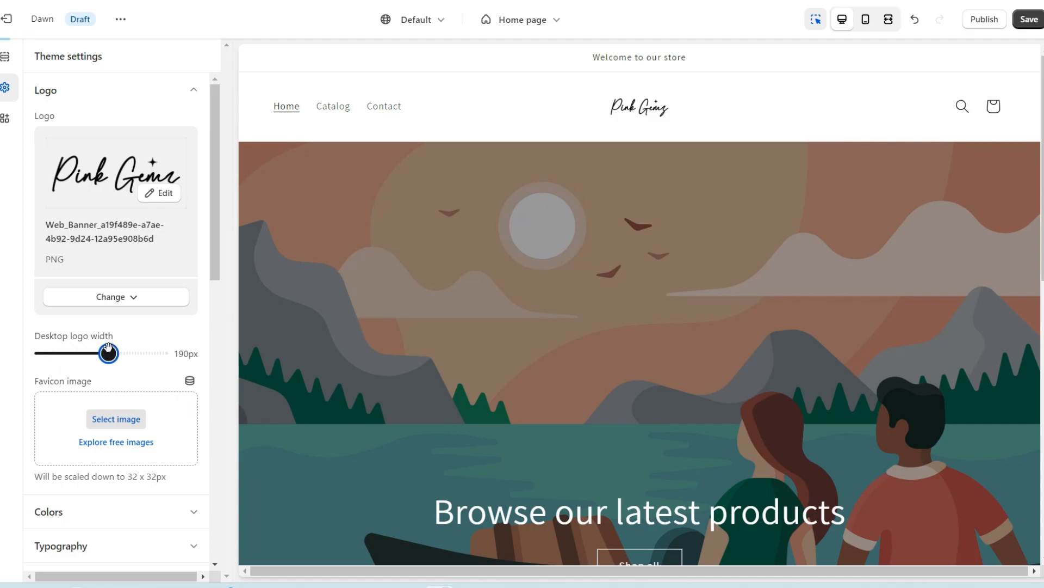
click(821, 188)
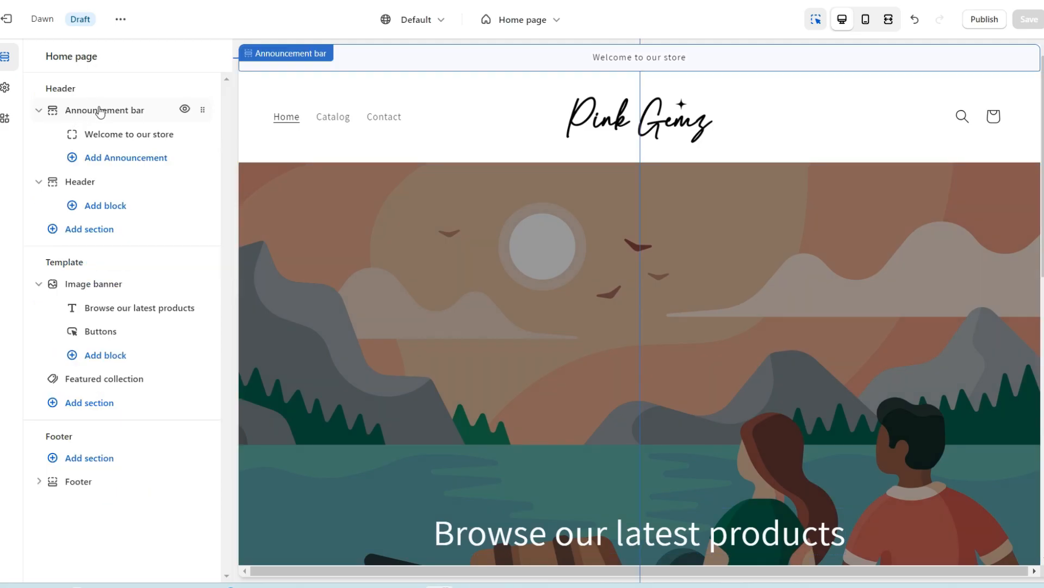
- Replace the announcement bar text with "✧ FREE SHIPPING ON ALL ORDERS OVER $250 ✧"
click(105, 134)
click(107, 117)
triple_click(107, 117)
right_click(107, 118)
click(123, 189)
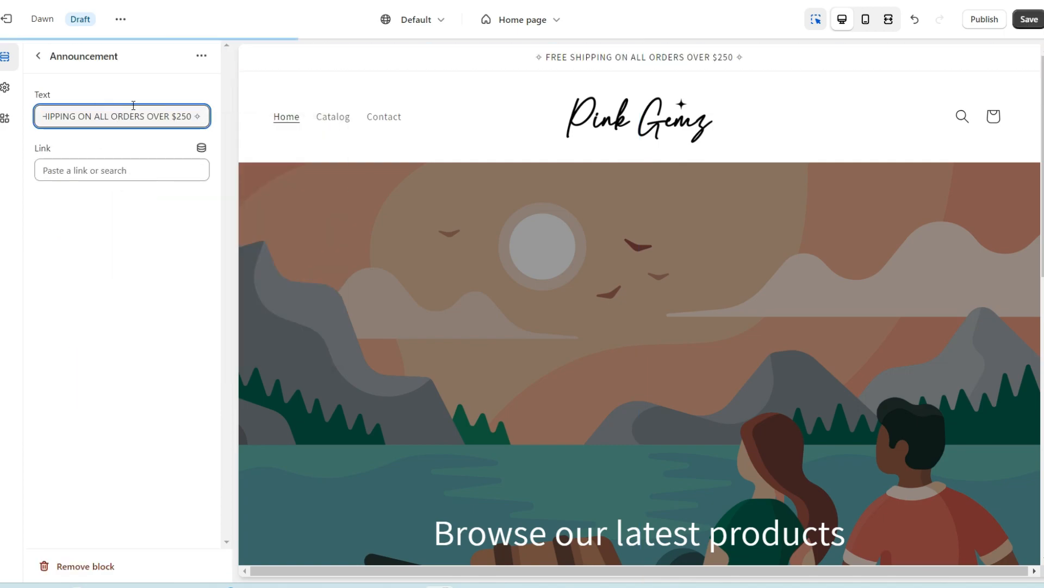
click(120, 92)
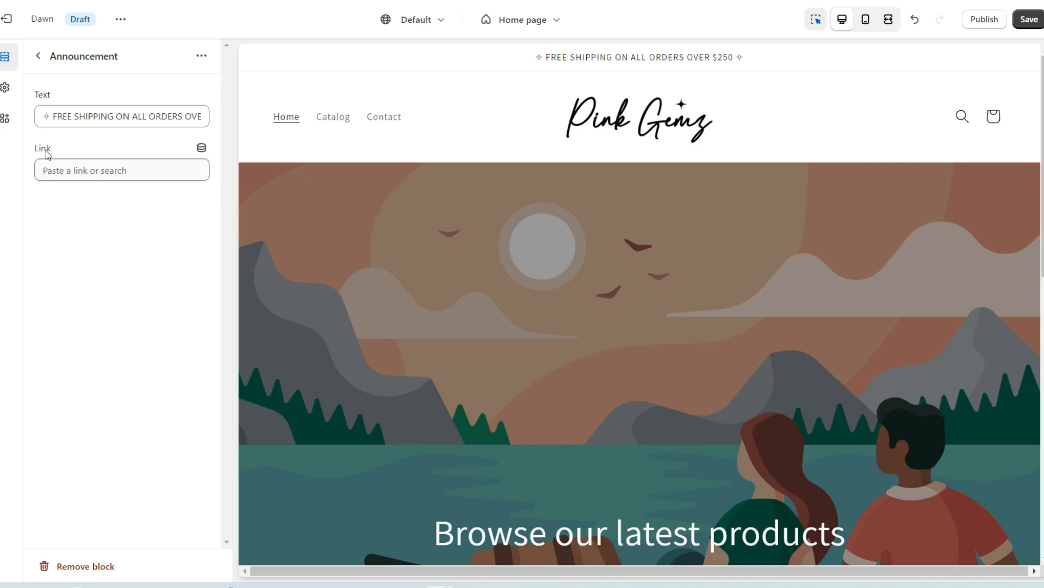
- Change the background color of Scheme 2 in the theme colors to pale pink #FFE5E5
click(100, 126)
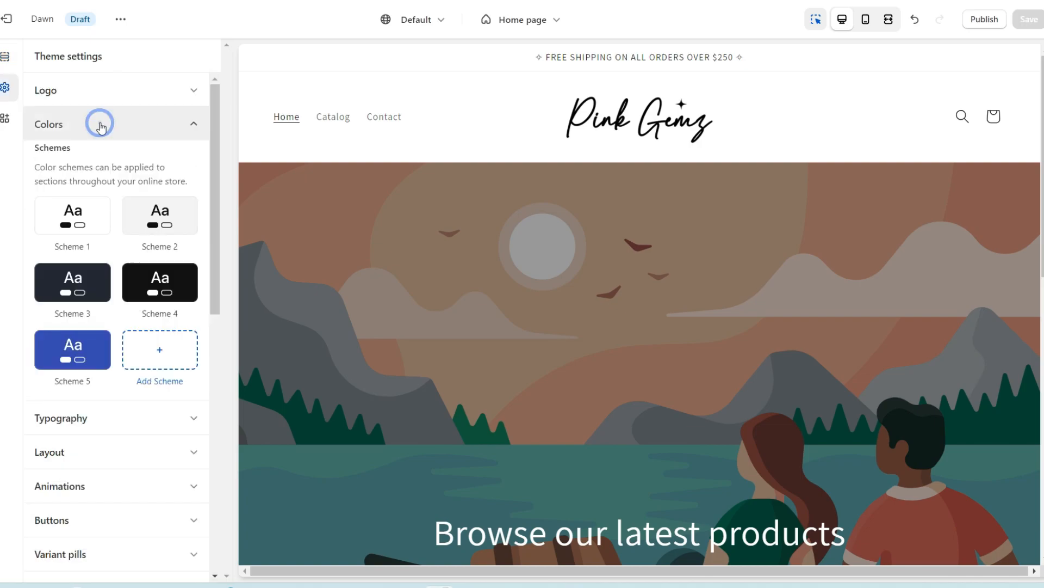
click(152, 221)
click(59, 196)
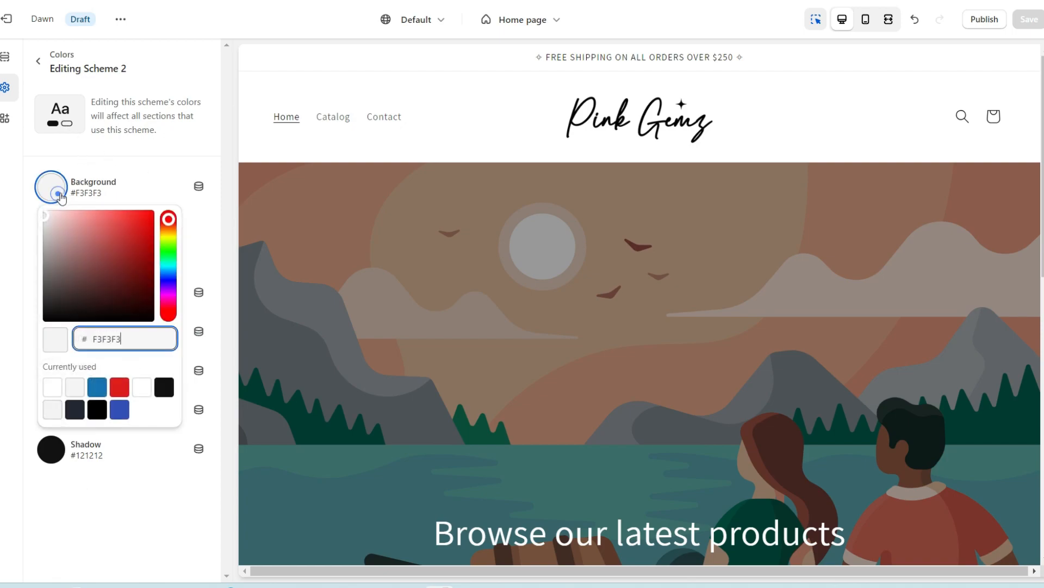
drag(58, 224, 56, 211)
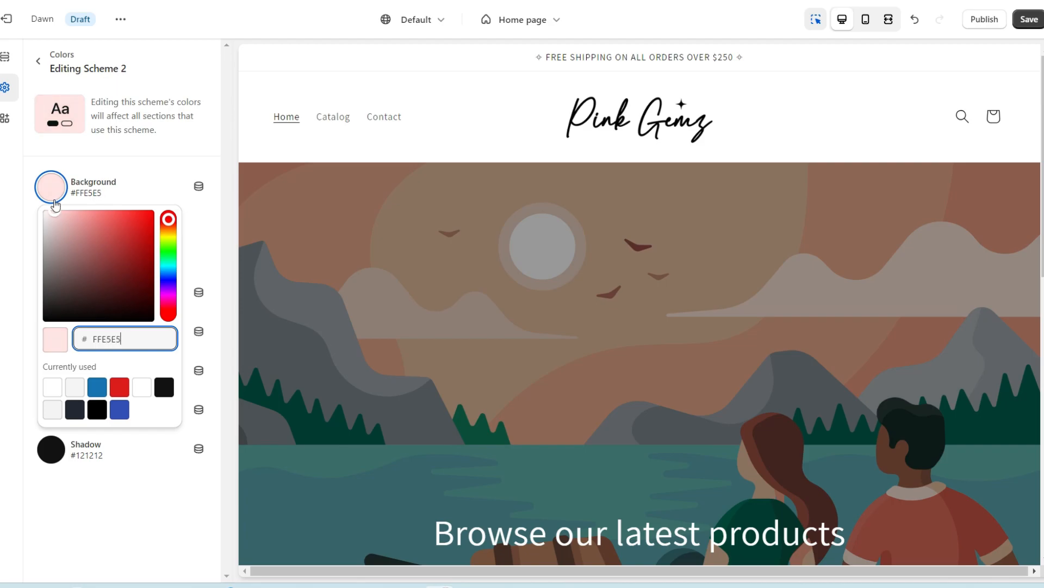
- Apply the pink Scheme 2 color scheme to the announcement bar
click(403, 66)
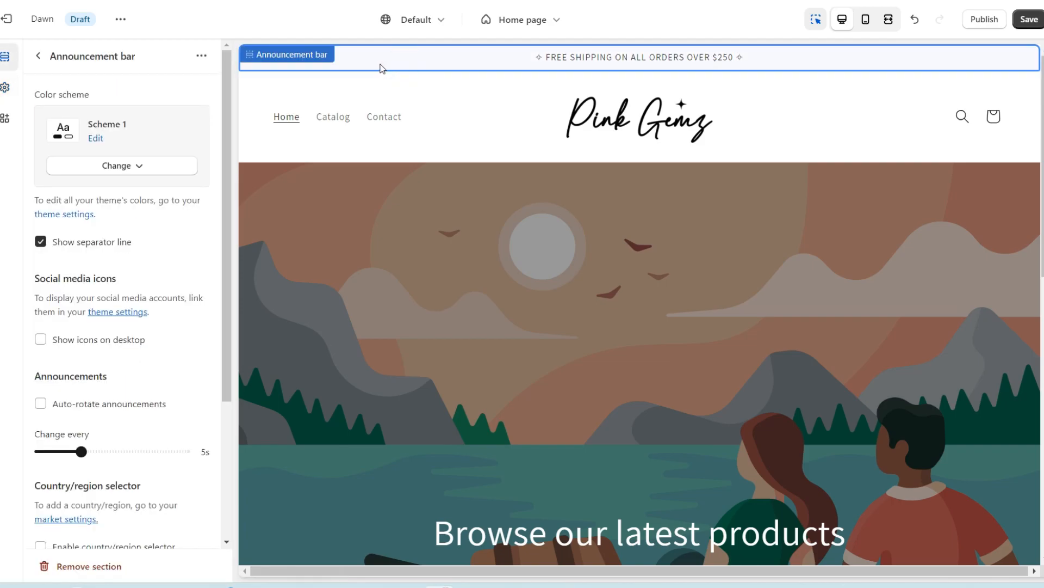
click(98, 165)
click(101, 235)
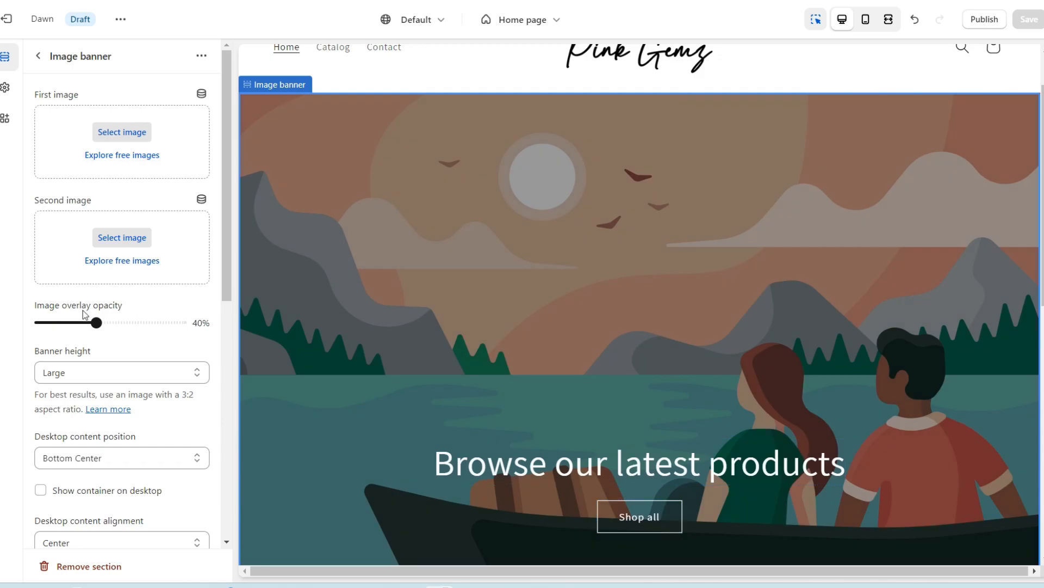
- Set the image banner's overlay opacity to 0% and remove its "Browse our latest products" heading block
drag(96, 323, 39, 322)
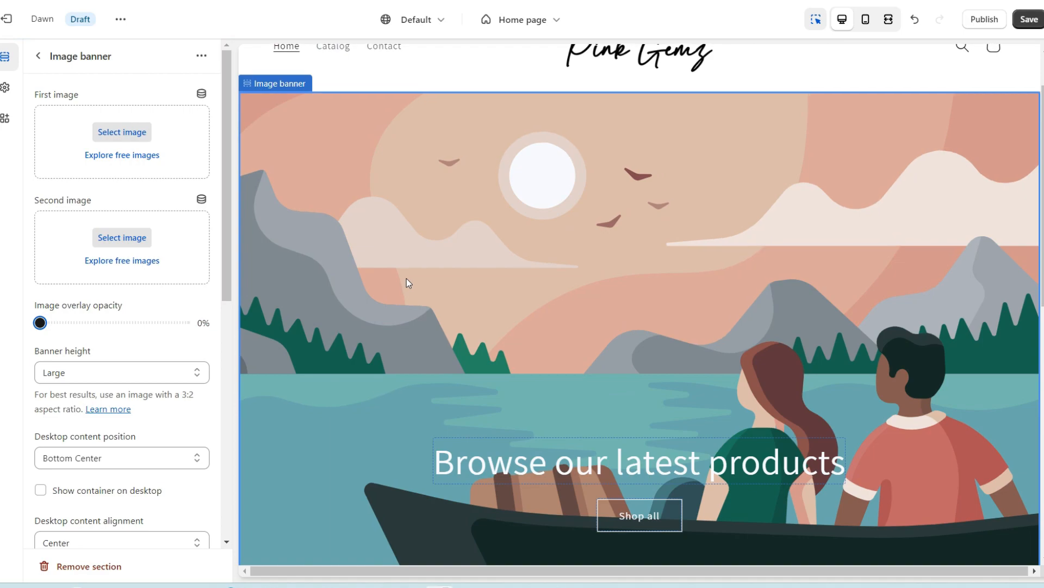
scroll(381, 278, down, 1)
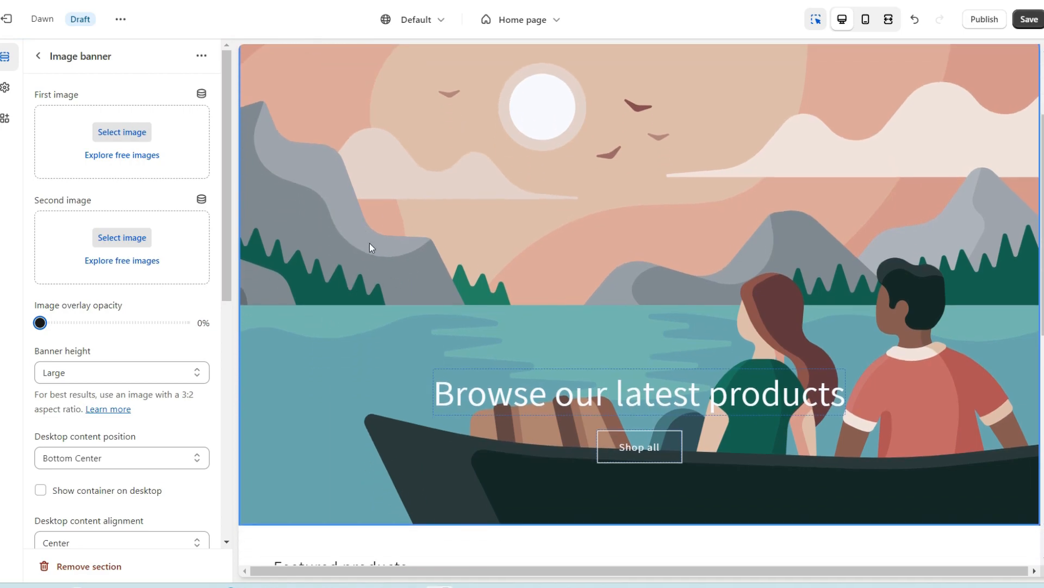
click(522, 395)
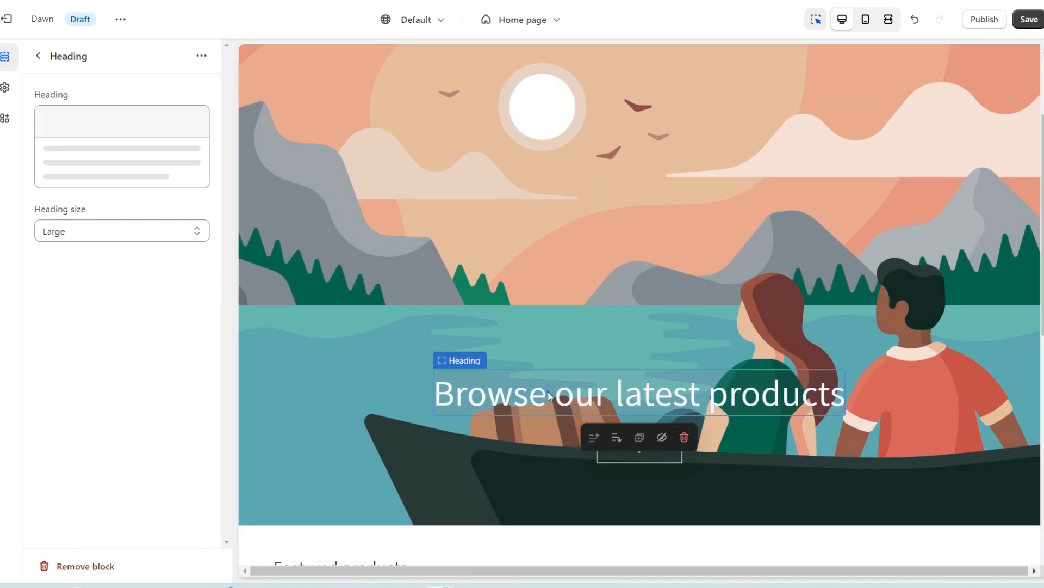
click(91, 564)
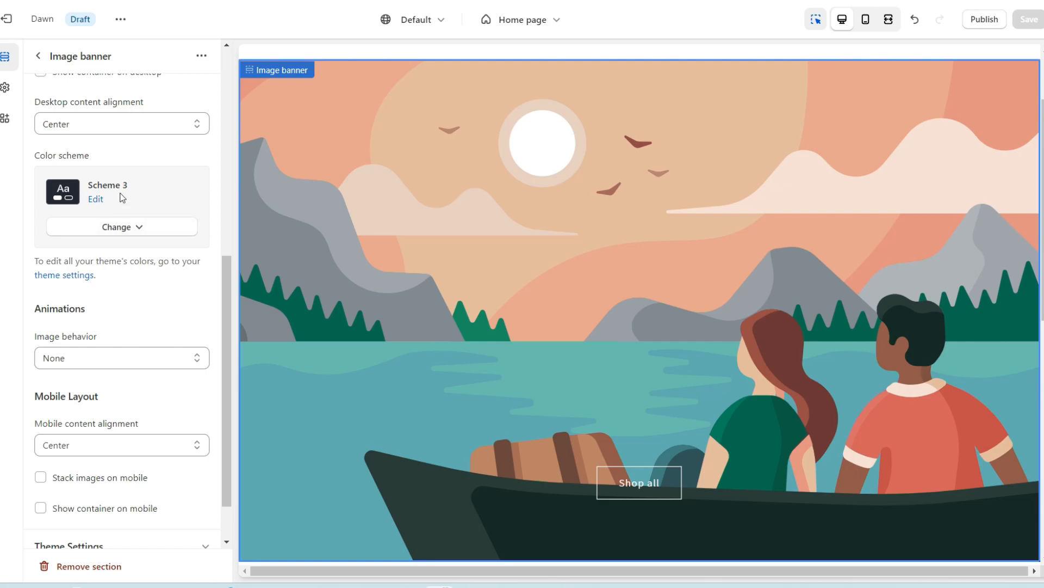
- Change the image banner's color scheme to Scheme 1 and open the settings of its Shop all button
click(123, 228)
click(122, 261)
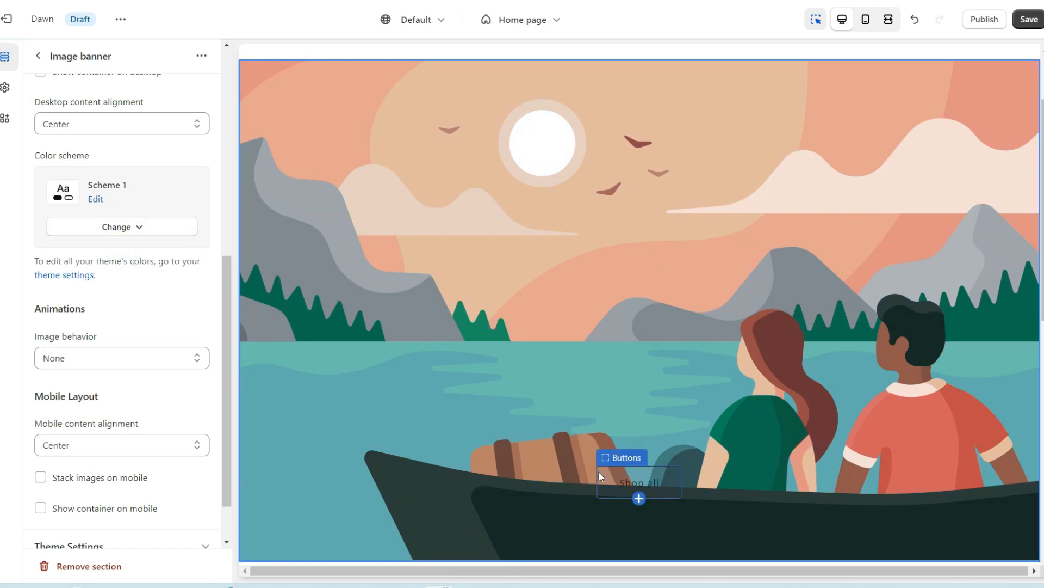
click(608, 482)
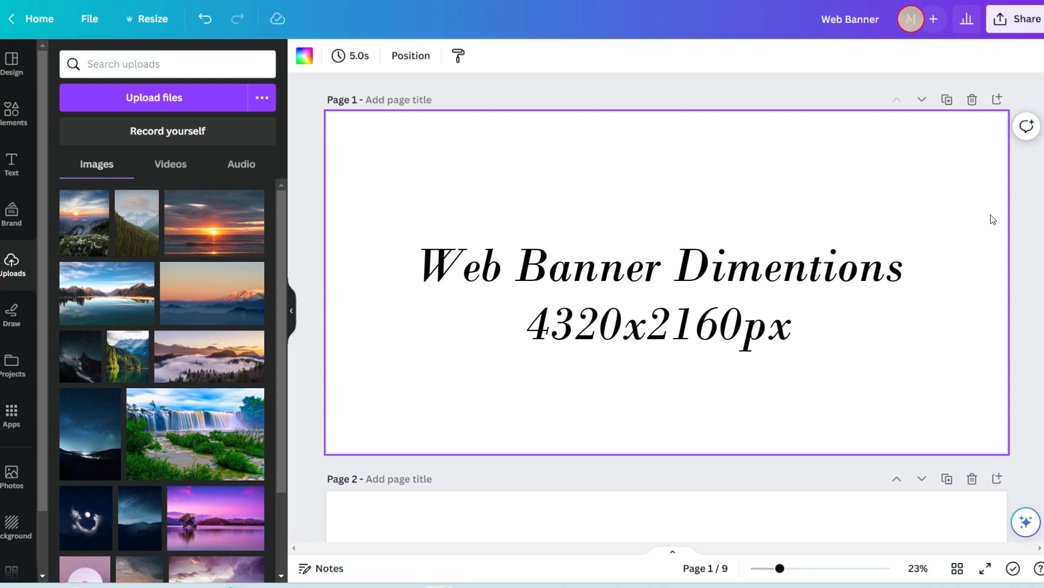
- Switch to the Web Banner design in Canva and set the Page 1 background to pale pink #FFF4F4
click(345, 187)
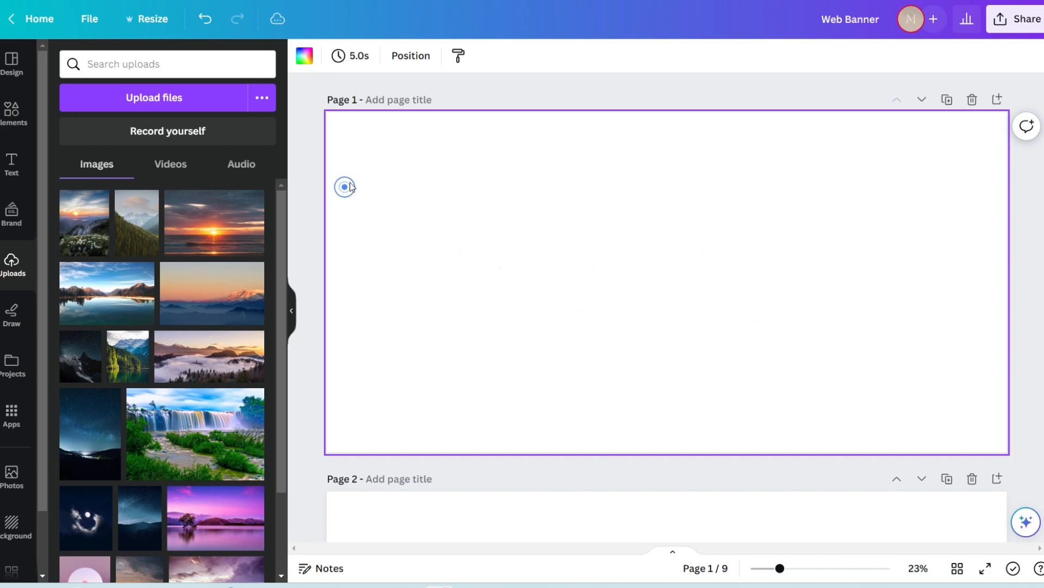
click(304, 56)
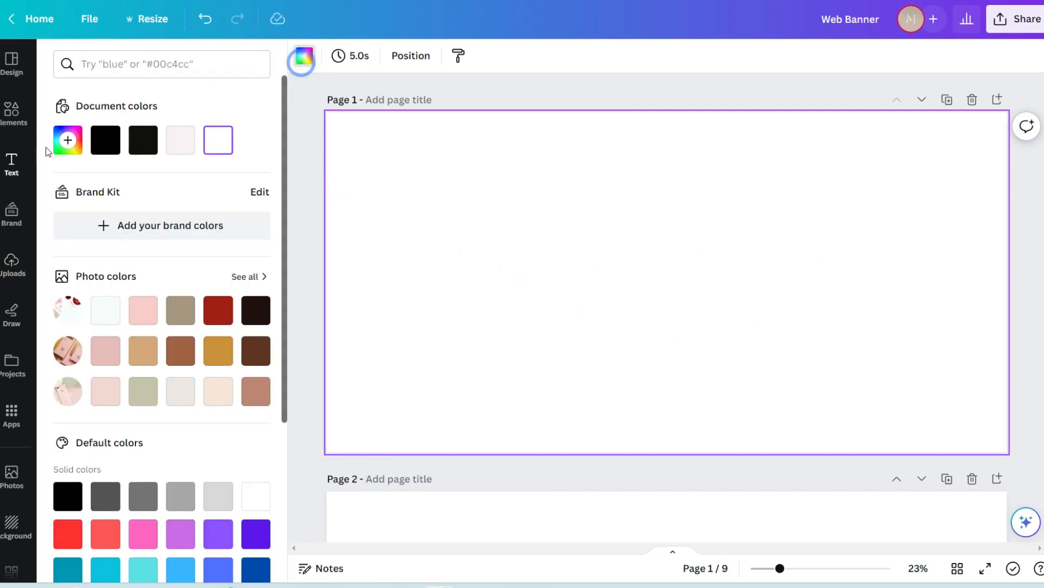
click(66, 141)
click(75, 205)
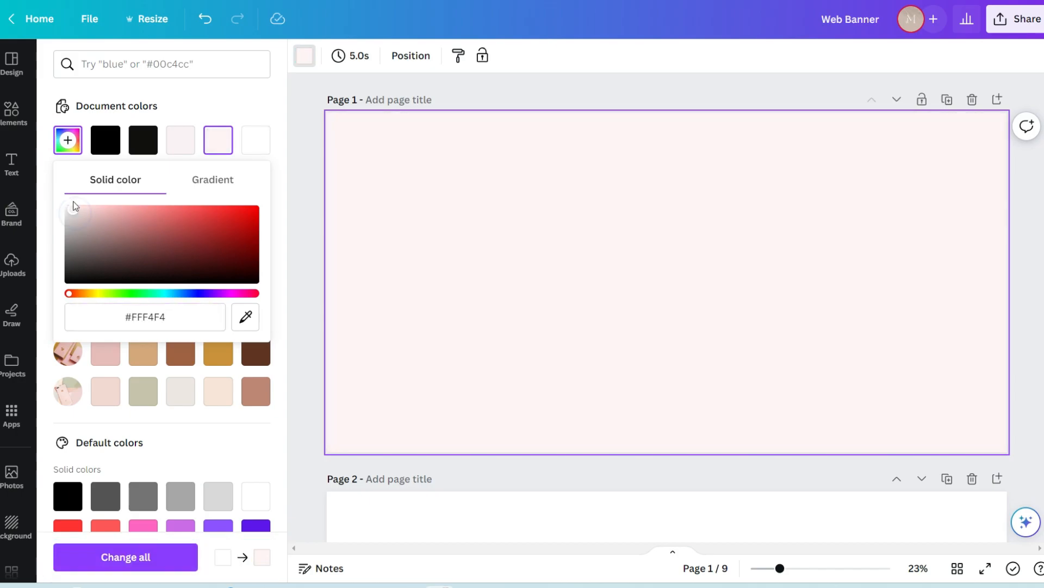
click(322, 215)
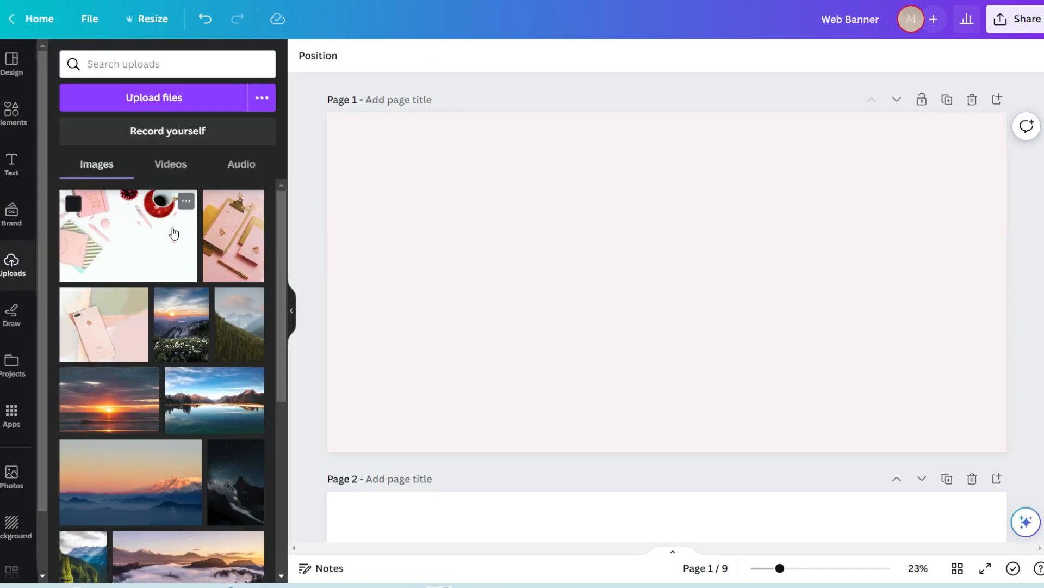
- Arrange the uploaded stationery photo on the banner's left side and the clipboard photo, overlapped by the smaller phone photo, on its right
click(168, 247)
drag(716, 254, 488, 308)
drag(600, 269, 696, 278)
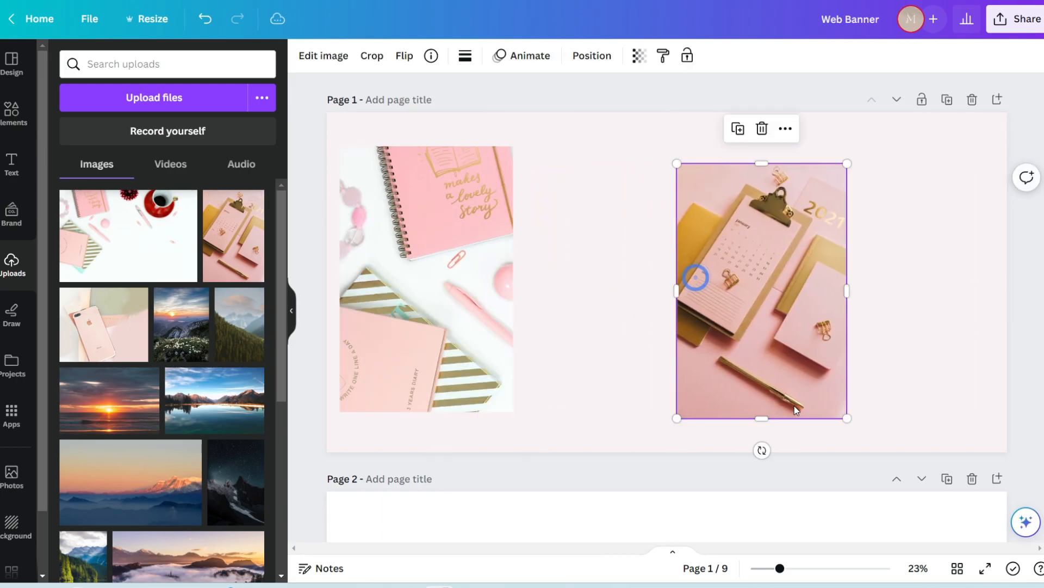
drag(791, 416, 805, 383)
drag(806, 349, 902, 333)
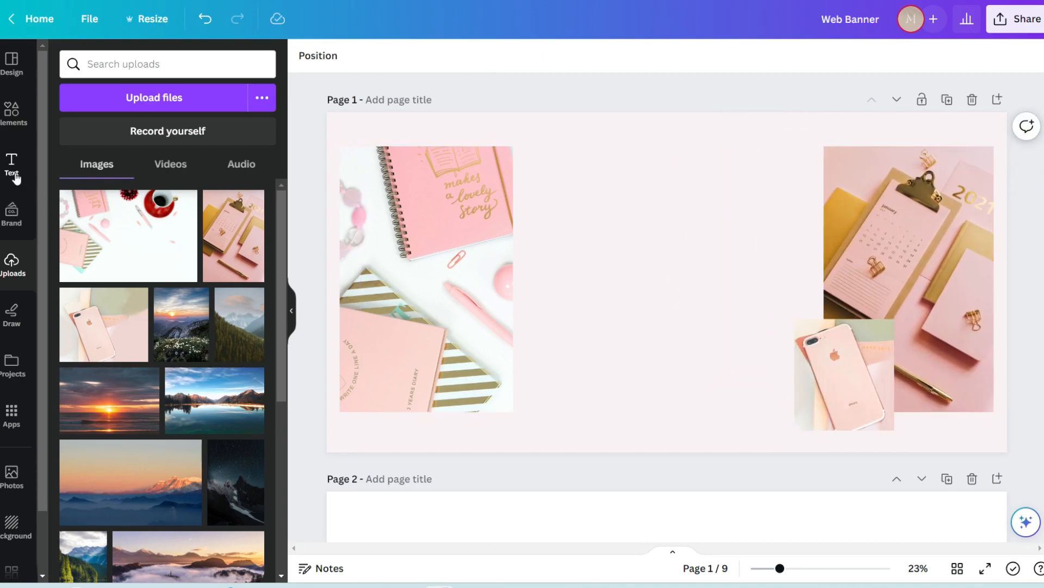
- Add a two-line "TAKE A LOOK AT OUR" text in the Alta font, centred between the photos
click(12, 163)
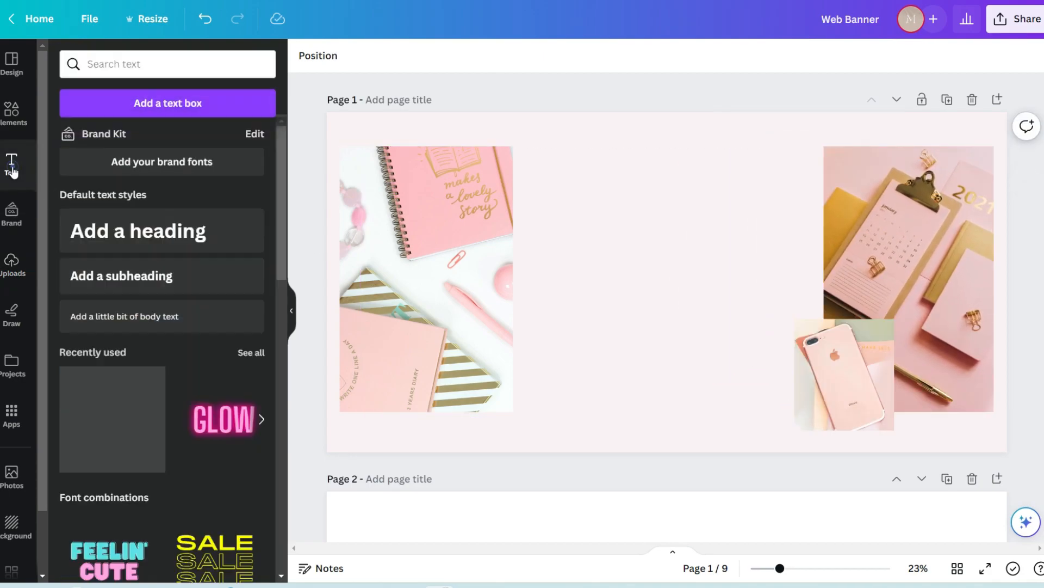
click(127, 278)
click(306, 62)
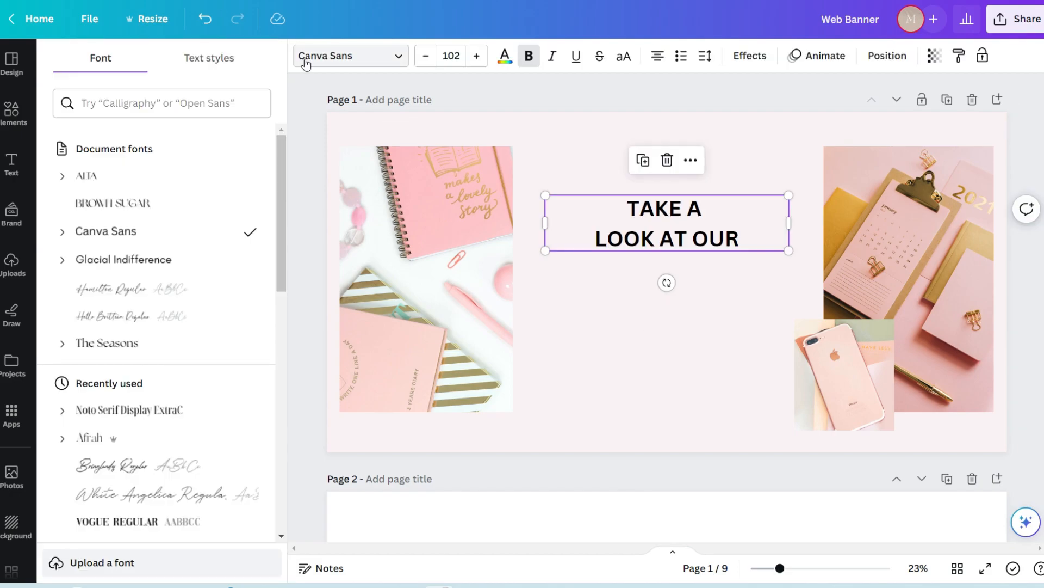
click(123, 178)
click(623, 215)
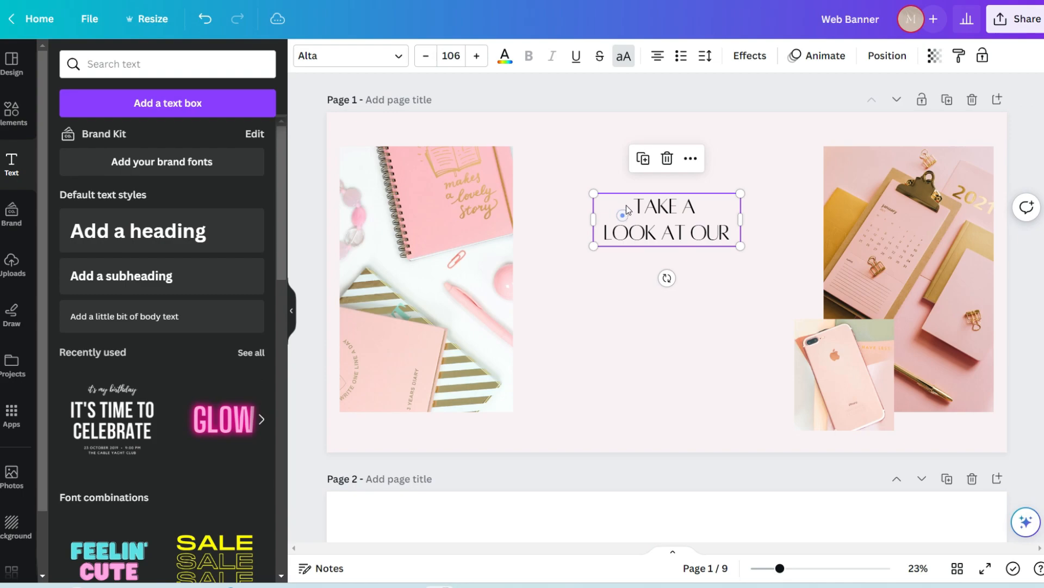
- Duplicate the text as an enlarged "BESTSELLERS" line and add a "Shop The Sale" subheading in a handwritten script font beneath it
click(642, 162)
drag(684, 228, 623, 289)
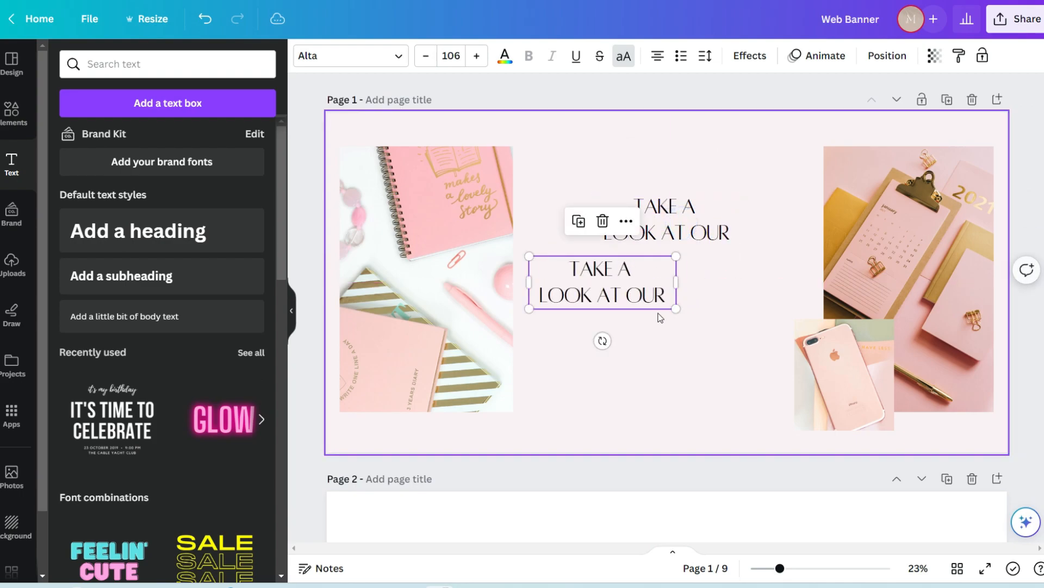
drag(676, 310, 770, 343)
key(Return)
text(BESTSELLERS)
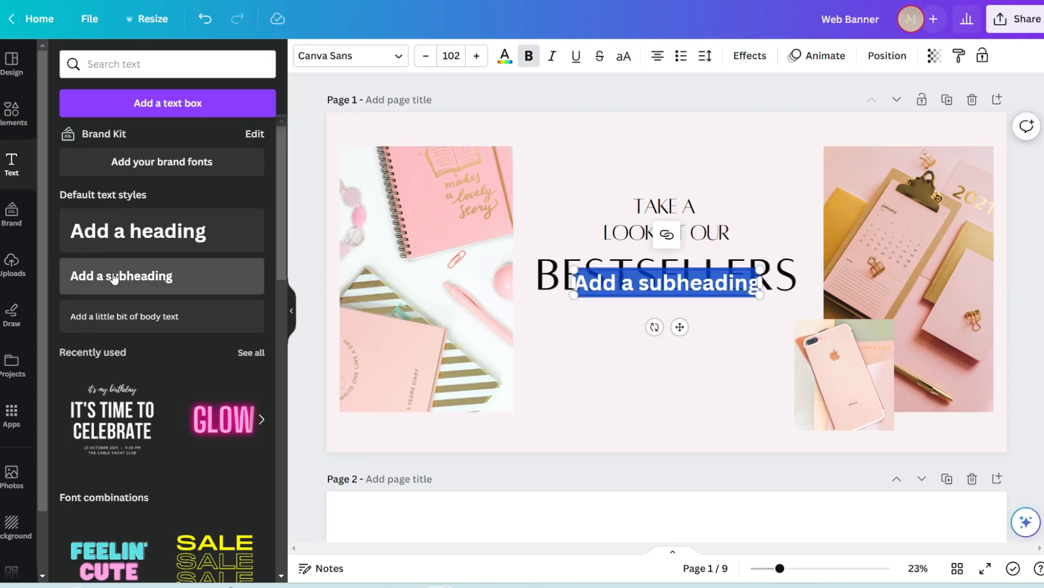
click(78, 276)
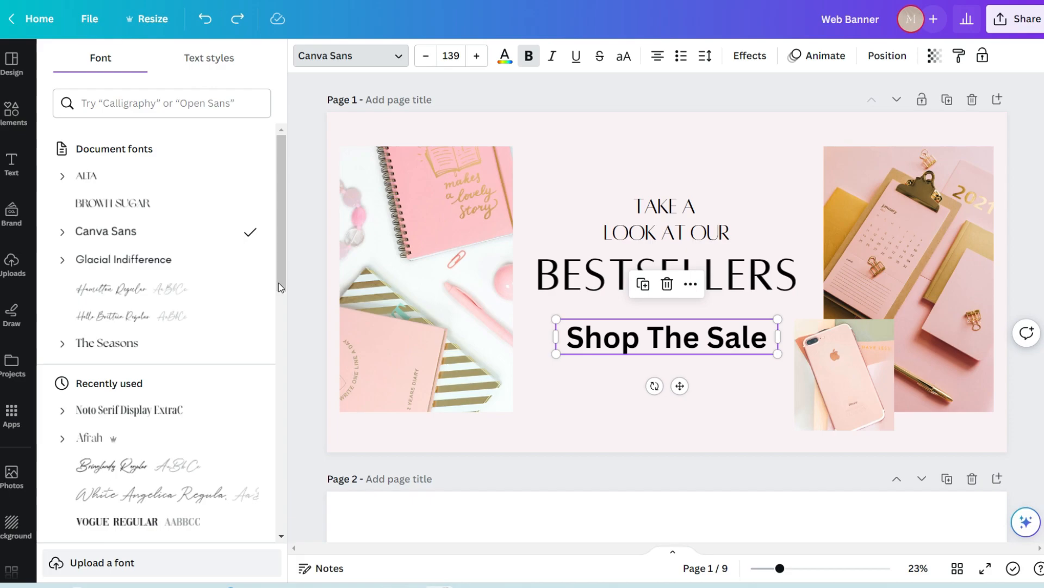
click(222, 289)
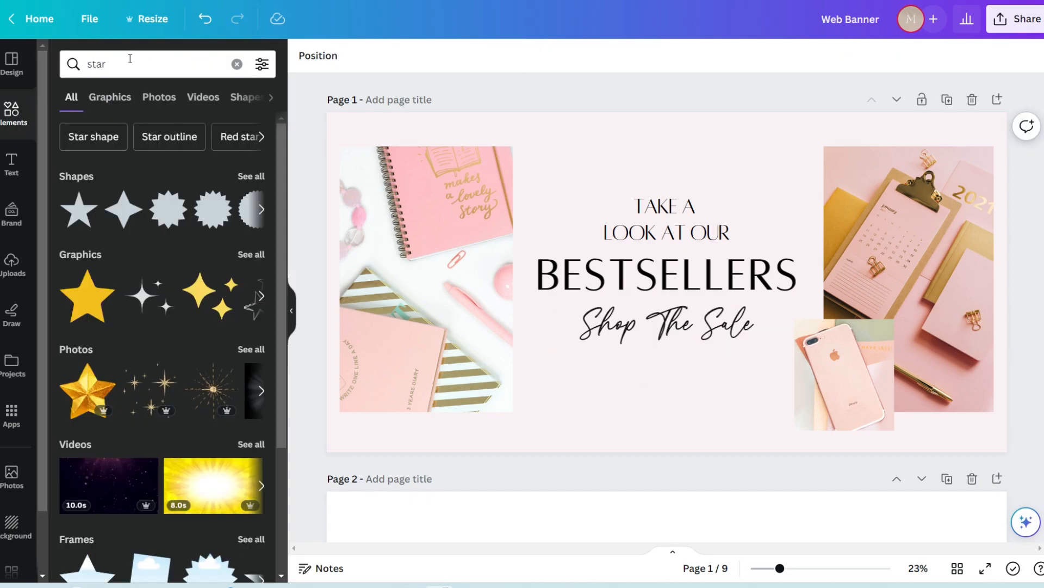
- From the star graphics, place a black triple sparkle above the text's right end and a small four-point star below its left end
click(252, 256)
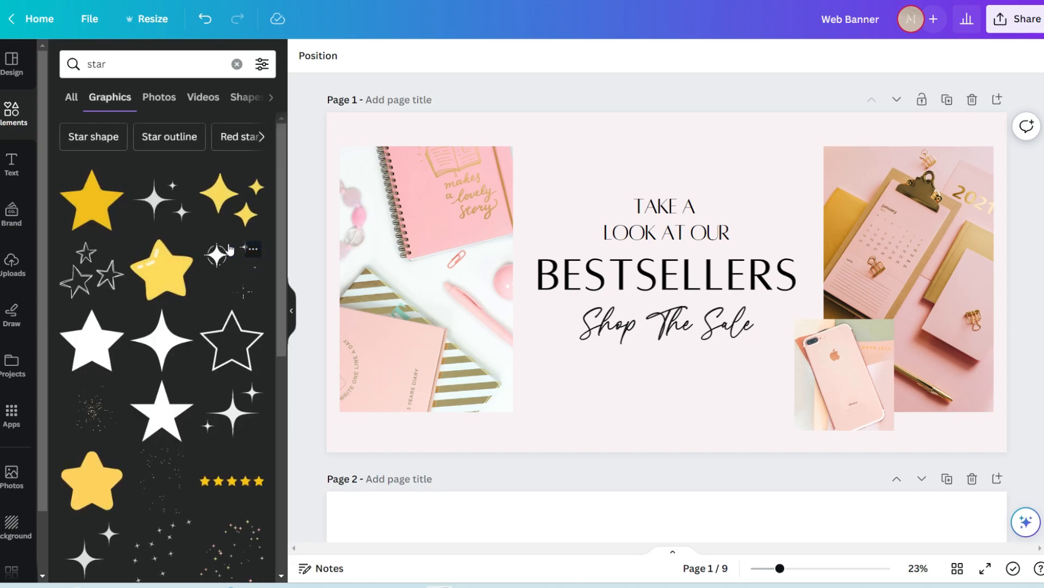
scroll(187, 298, down, 2)
scroll(187, 297, down, 1)
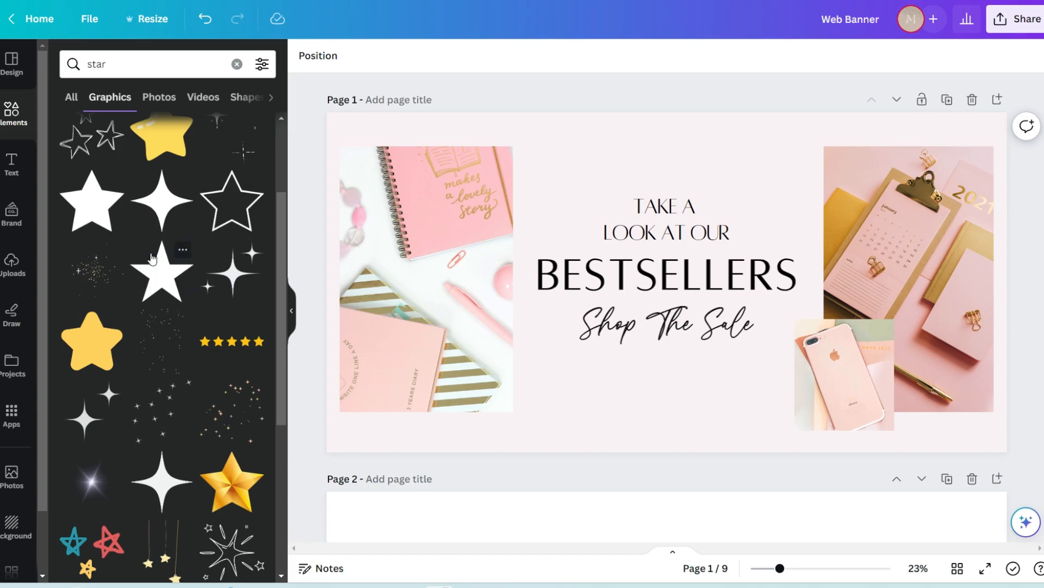
drag(232, 272, 772, 166)
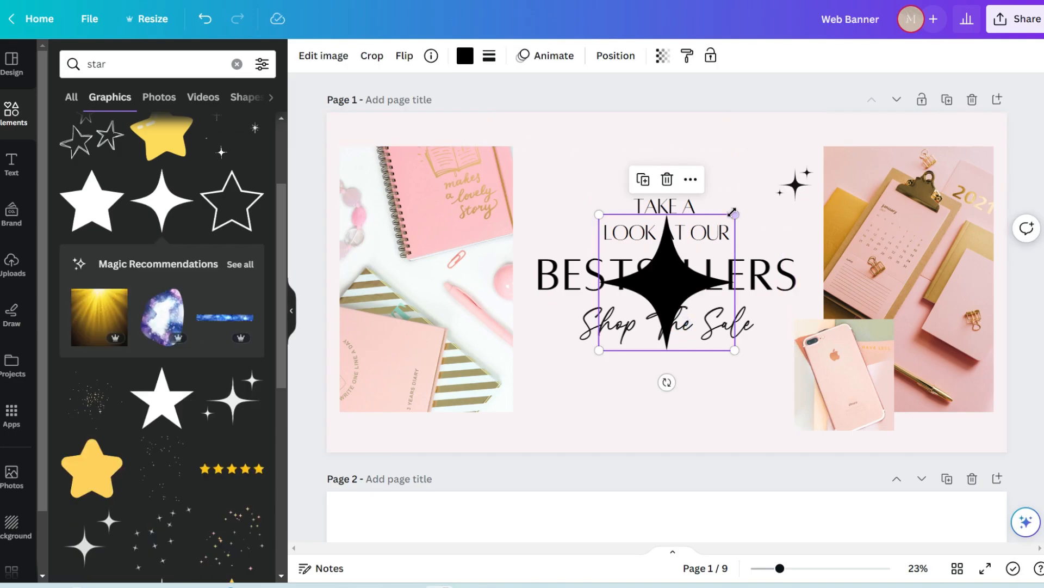
drag(731, 213, 625, 325)
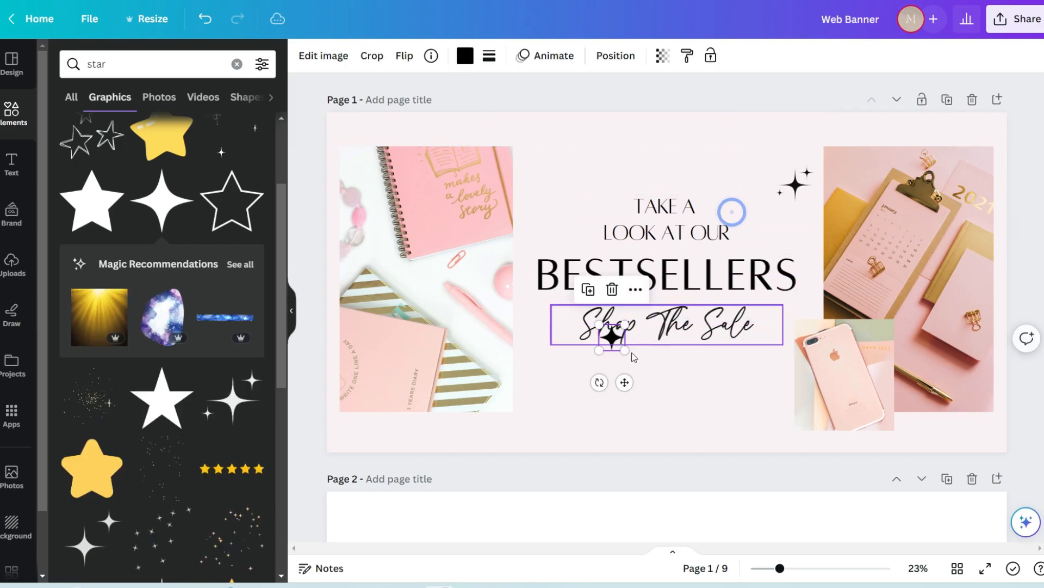
drag(625, 382, 558, 419)
click(721, 96)
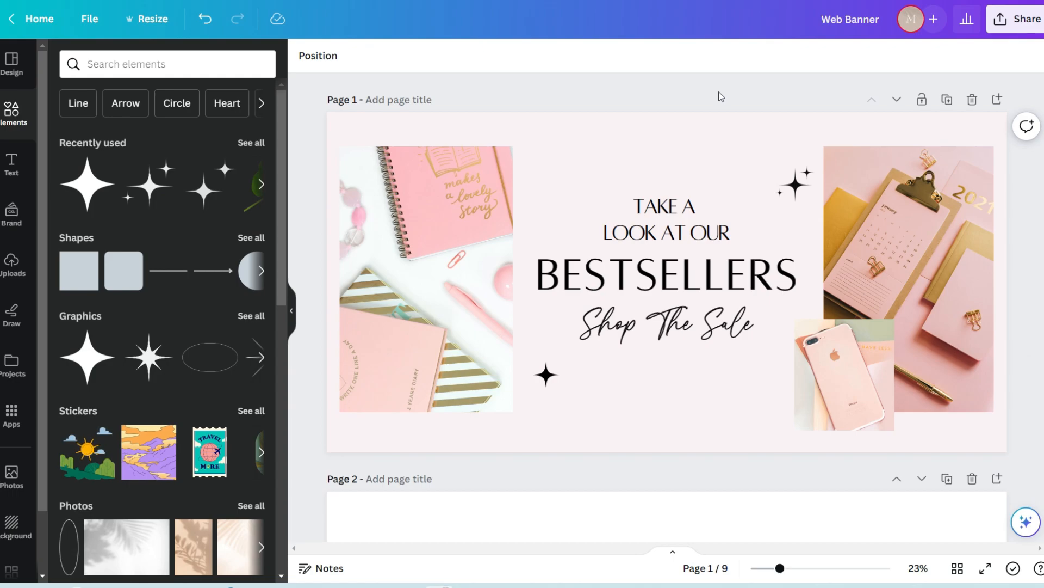
- Download the finished banner from Canva, switch to the Shopify theme editor and set it as the image banner's first image
click(1015, 19)
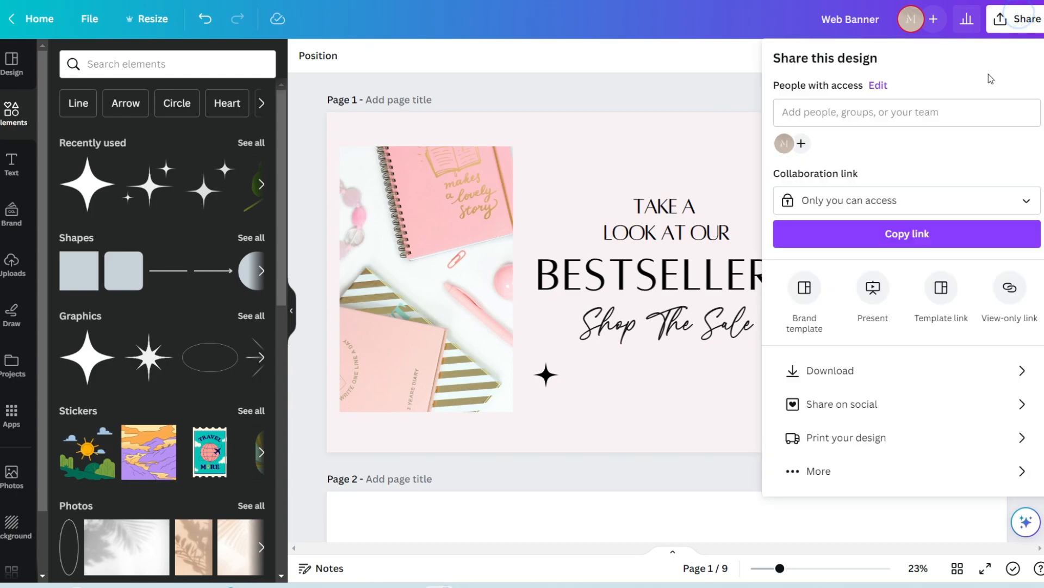
click(845, 364)
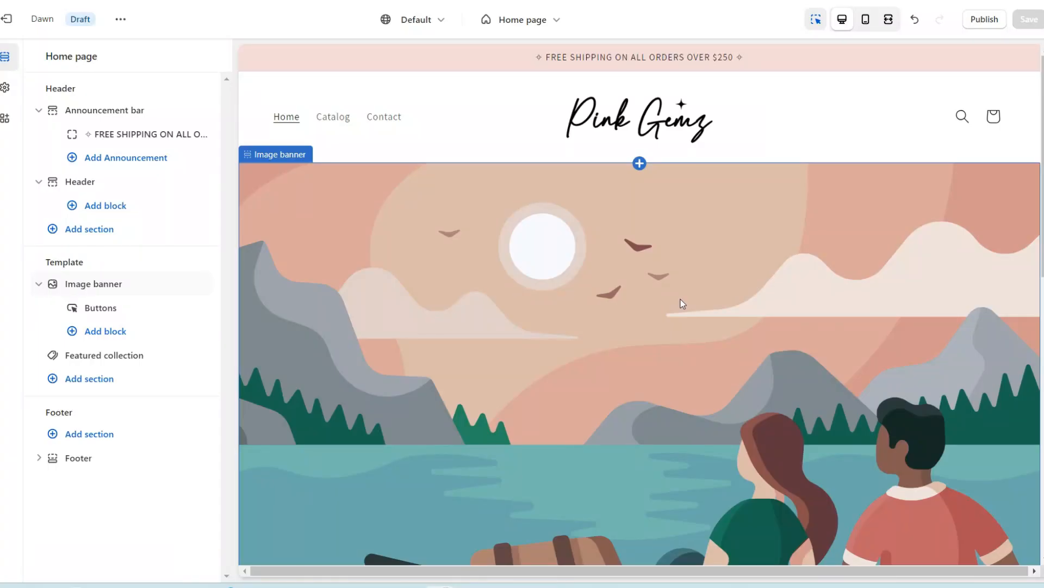
click(414, 277)
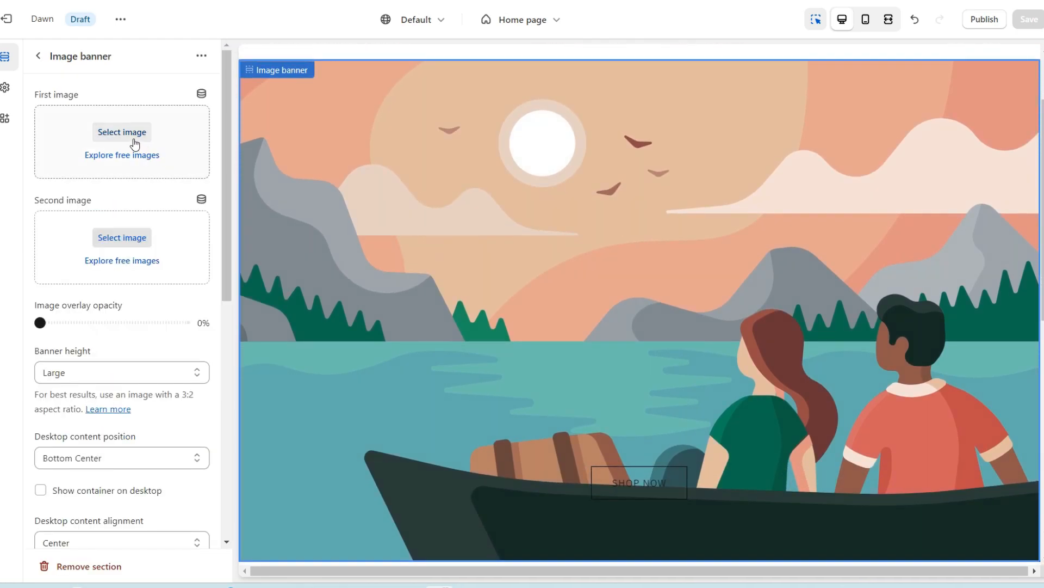
click(134, 139)
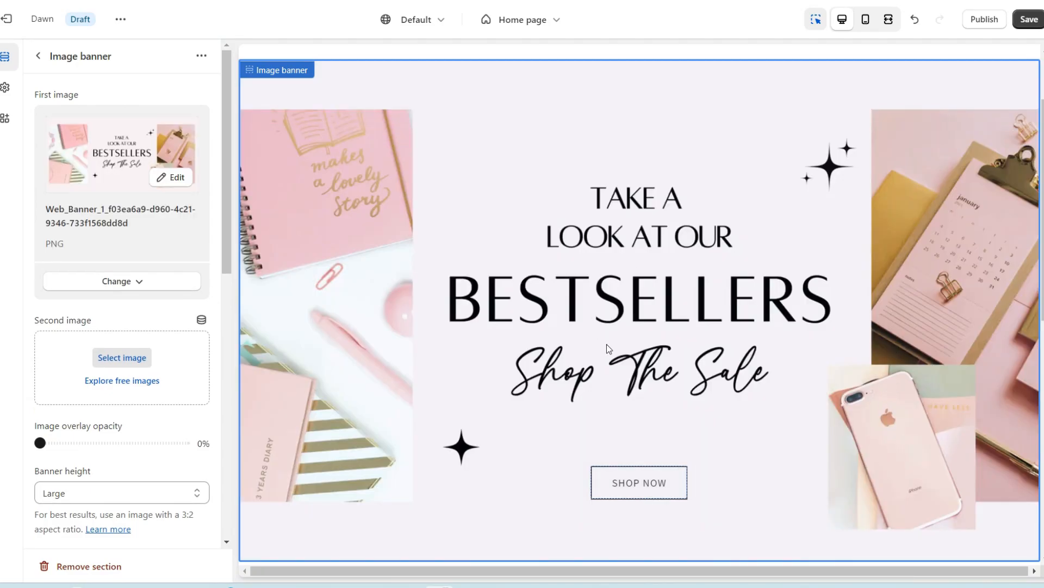
- Change the image banner's height setting so the whole picture fits uncropped, and preview the home page in fullscreen
scroll(62, 261, down, 4)
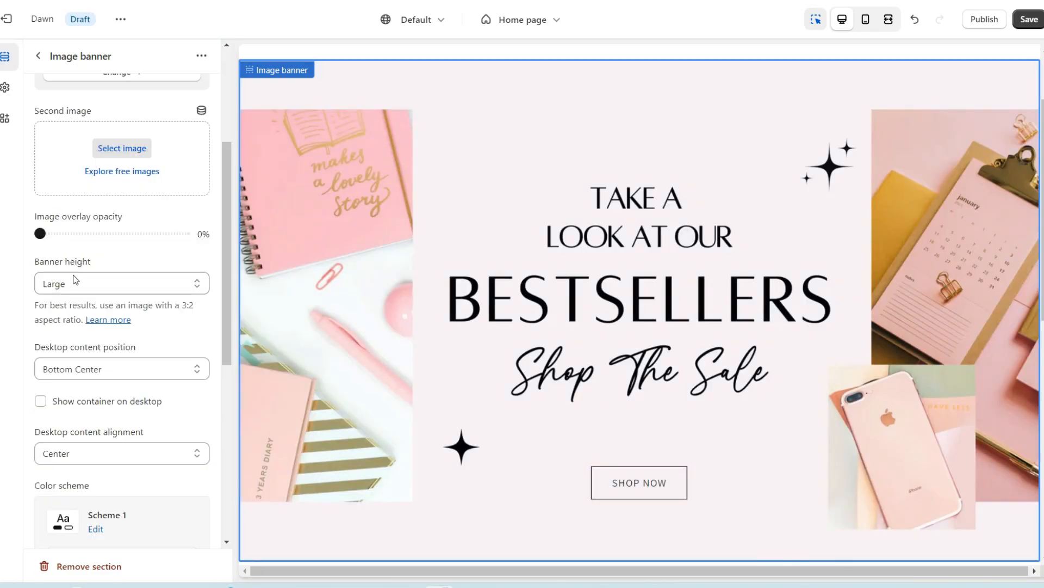
click(76, 279)
click(84, 301)
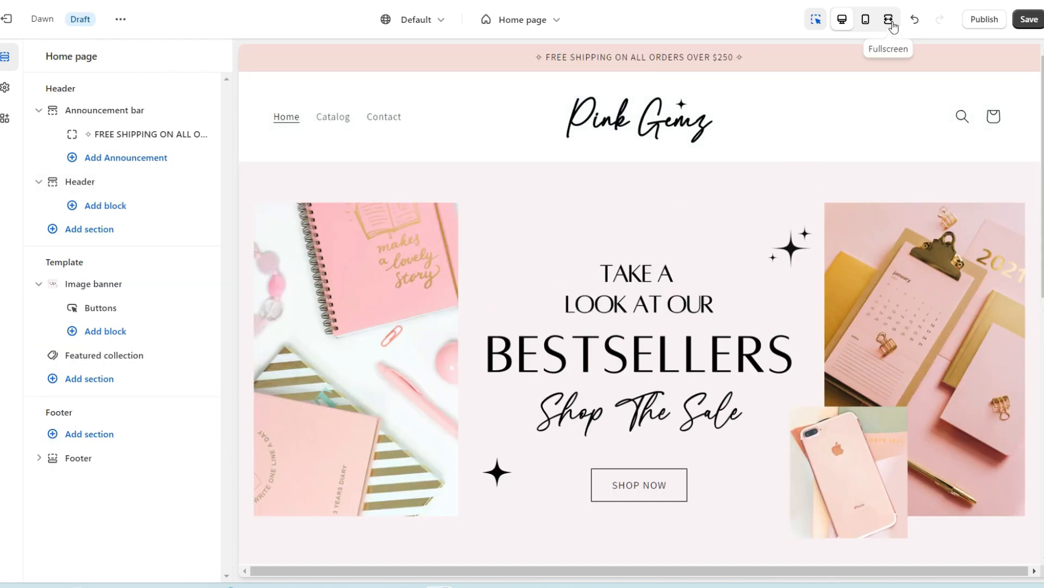
click(890, 22)
scroll(517, 310, down, 3)
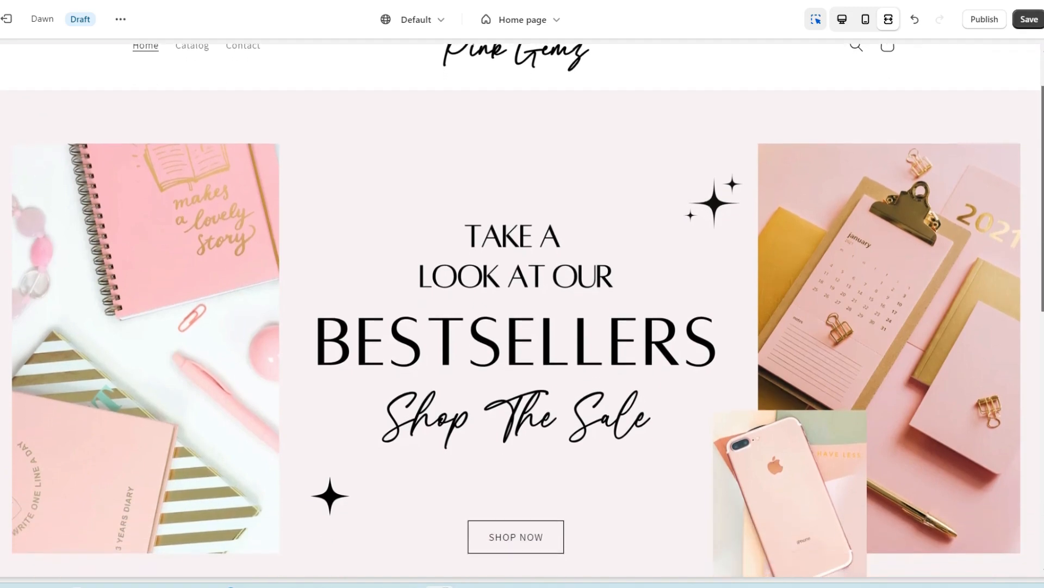
scroll(516, 311, up, 2)
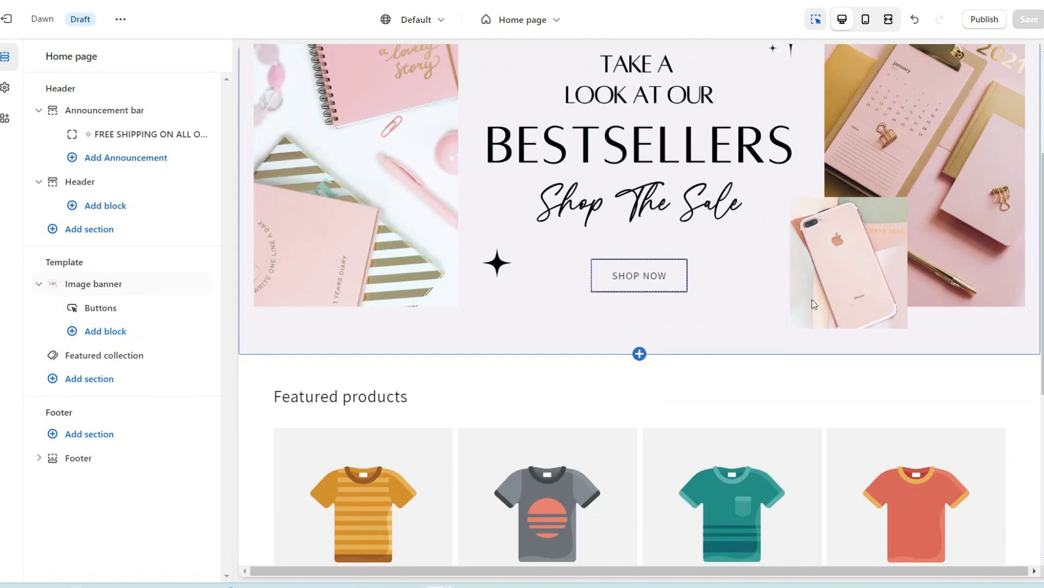
- Add a Collection list section between the image banner and the Featured products section
scroll(673, 268, down, 3)
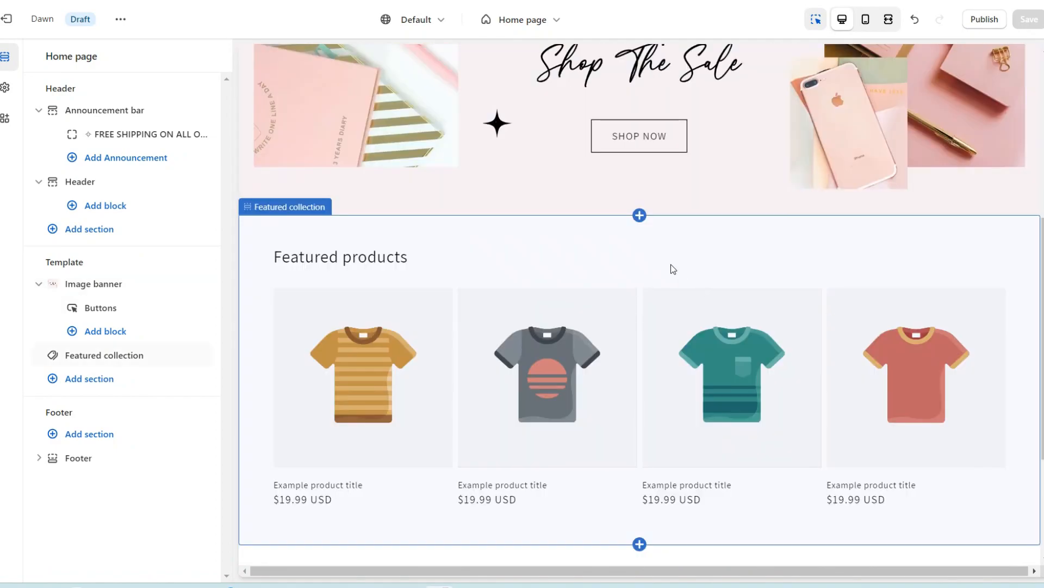
click(640, 216)
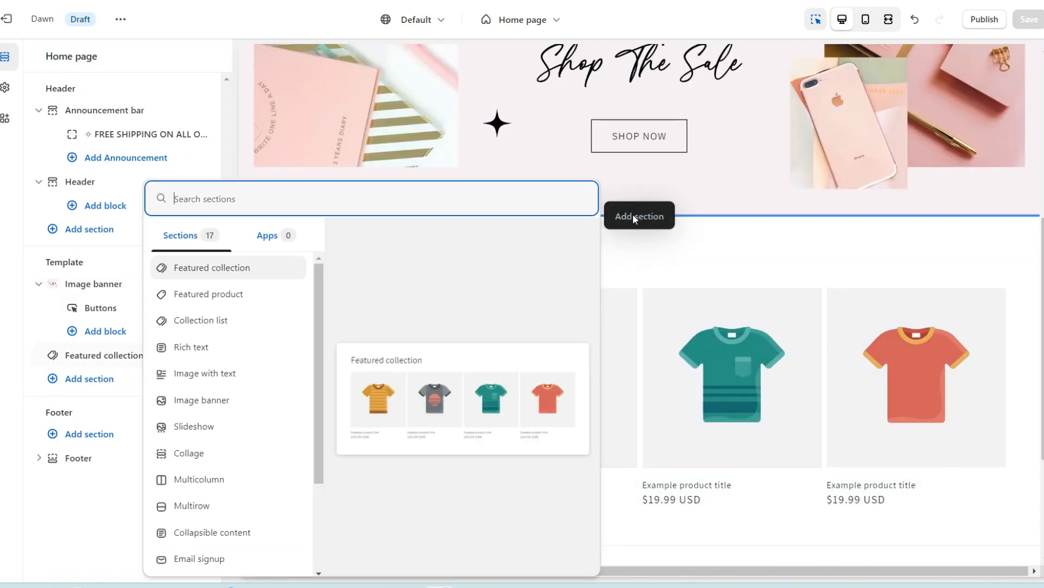
click(222, 323)
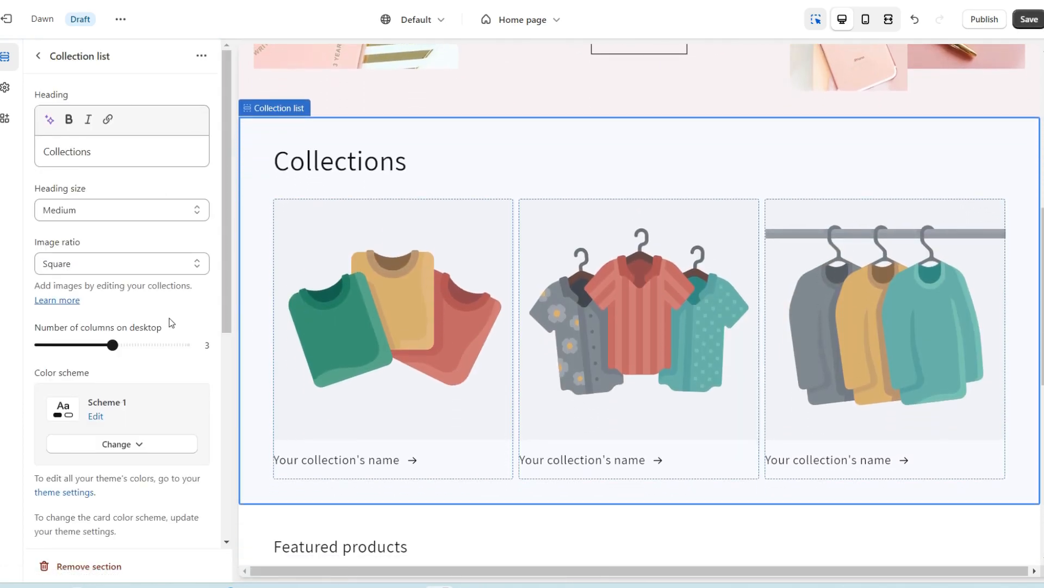
- Set the collection list to 4 columns on desktop and duplicate the third collection block to fill the row
drag(111, 345, 148, 345)
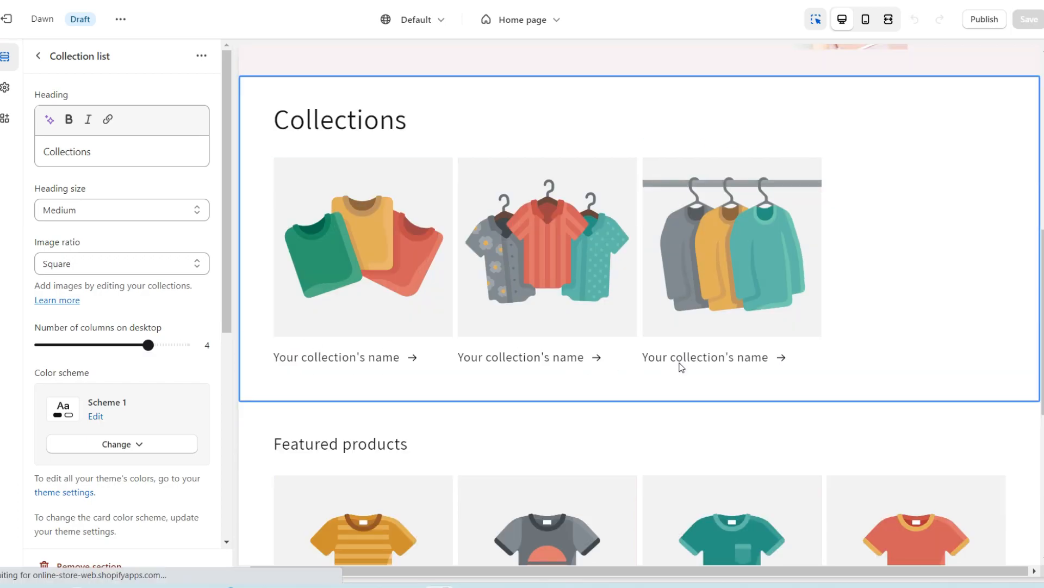
click(732, 377)
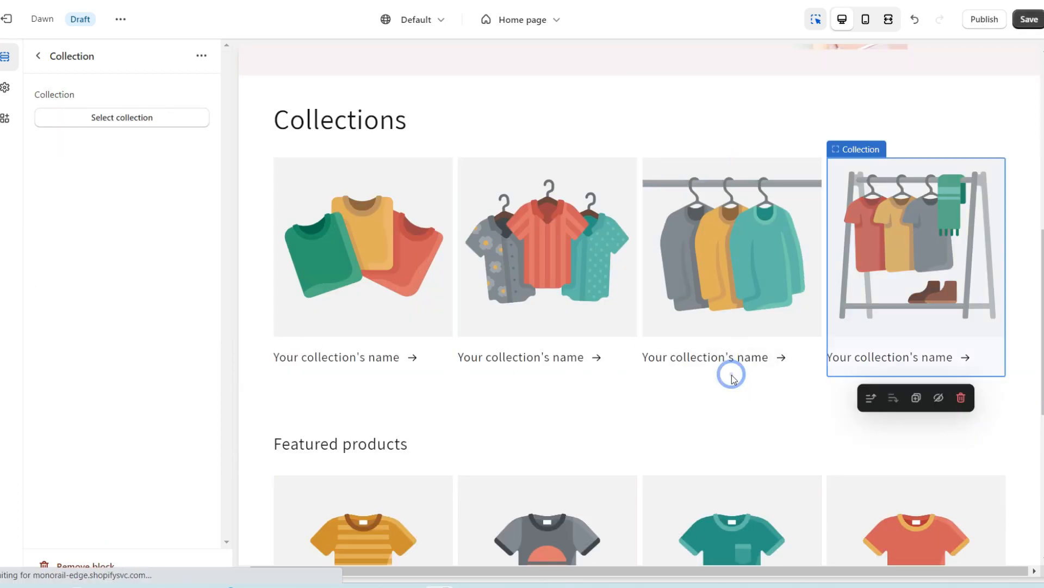
click(38, 56)
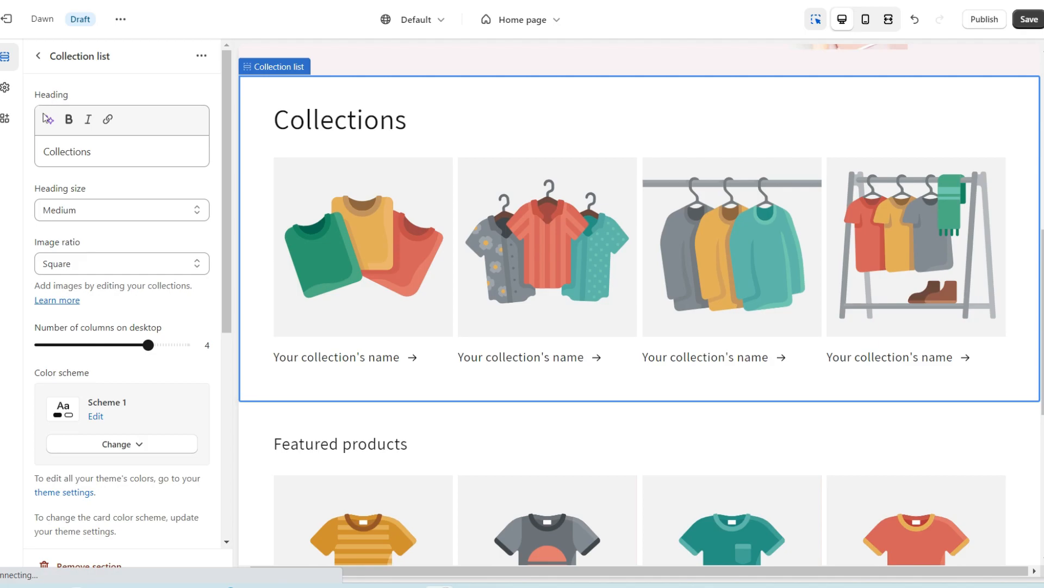
- Change the collection list's heading to "SHOP CATEGORIES" and apply the pink Scheme 2 color scheme to the section
double_click(78, 153)
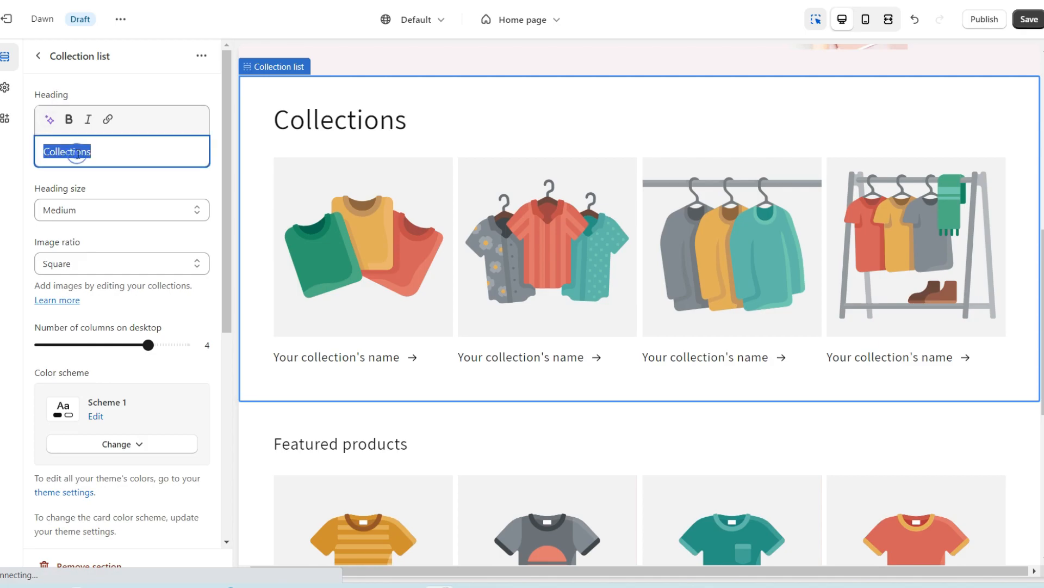
right_click(77, 153)
click(115, 224)
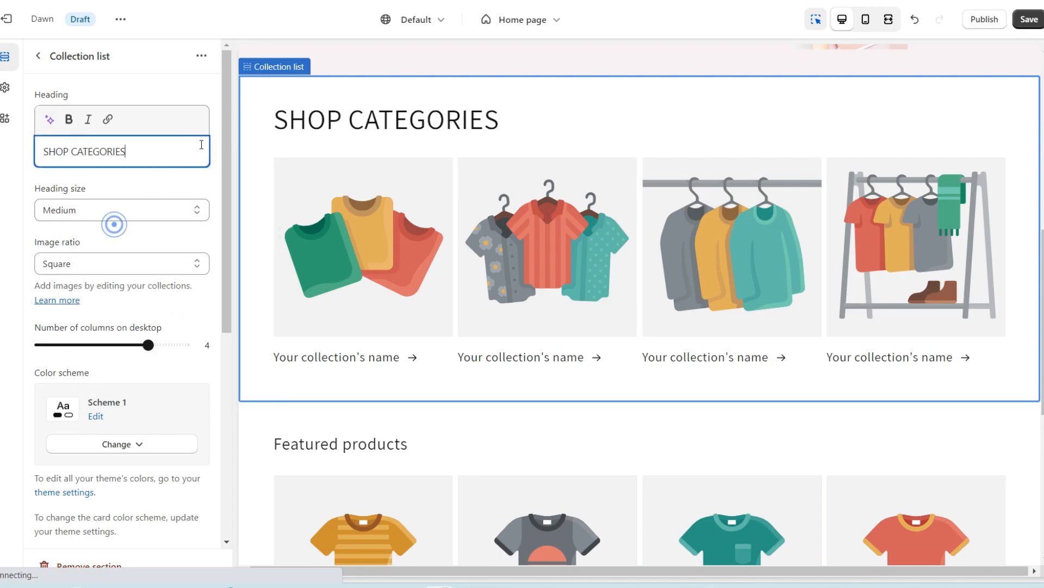
click(217, 113)
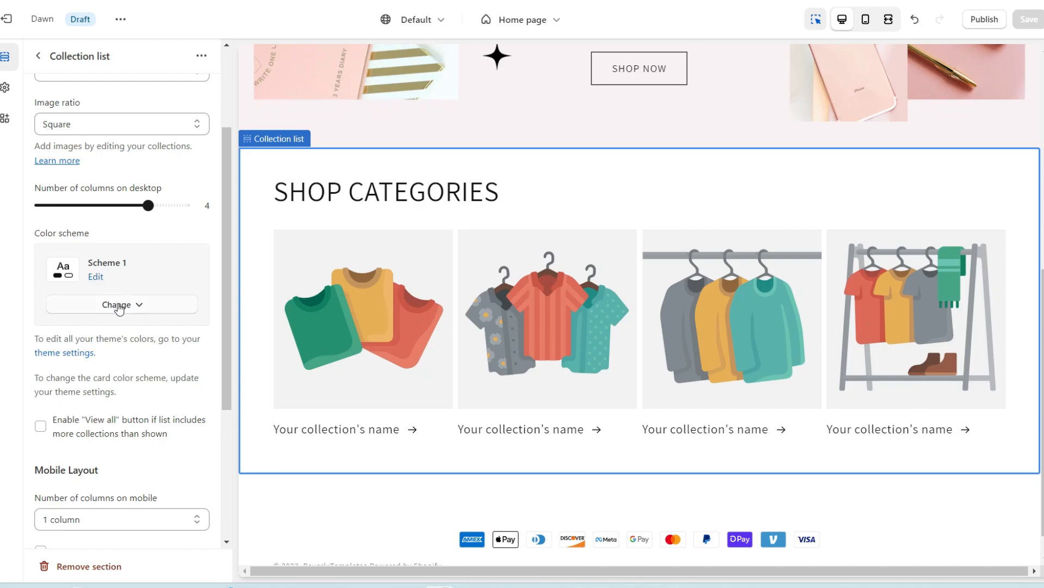
click(119, 305)
click(121, 374)
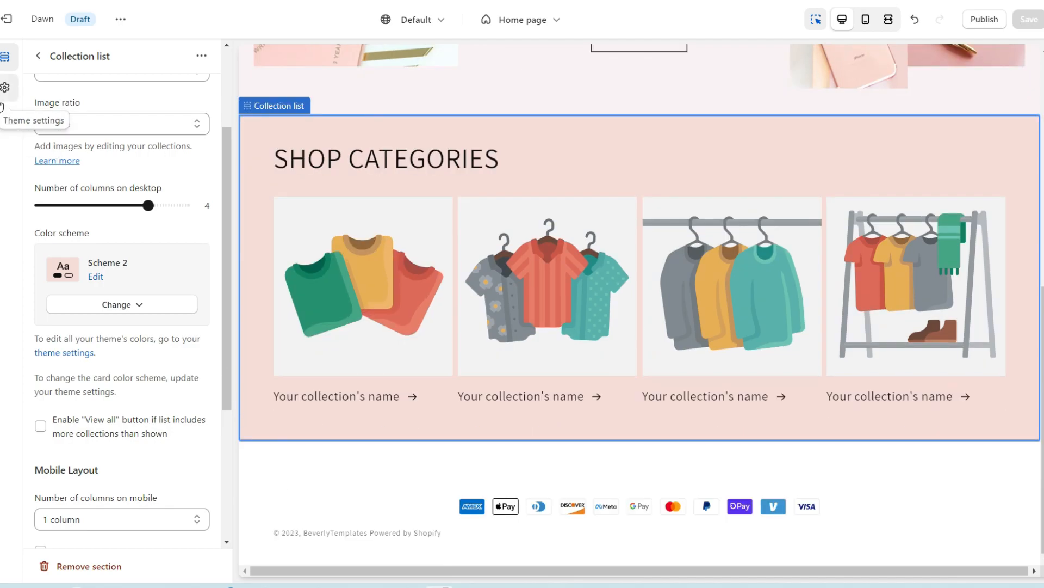
- Change the theme's heading font to Archivo Narrow in the typography settings
click(5, 89)
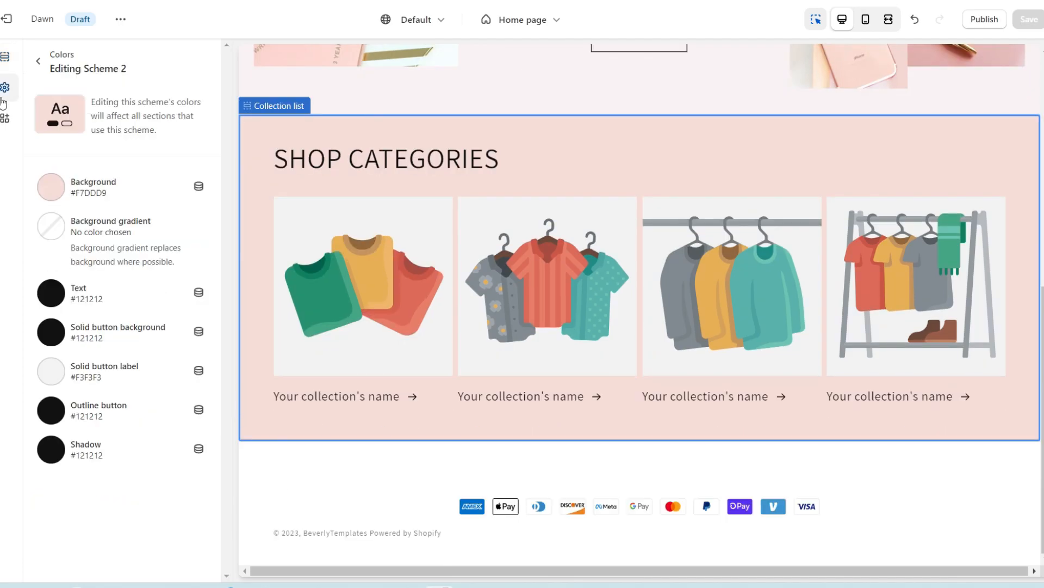
click(38, 61)
click(77, 114)
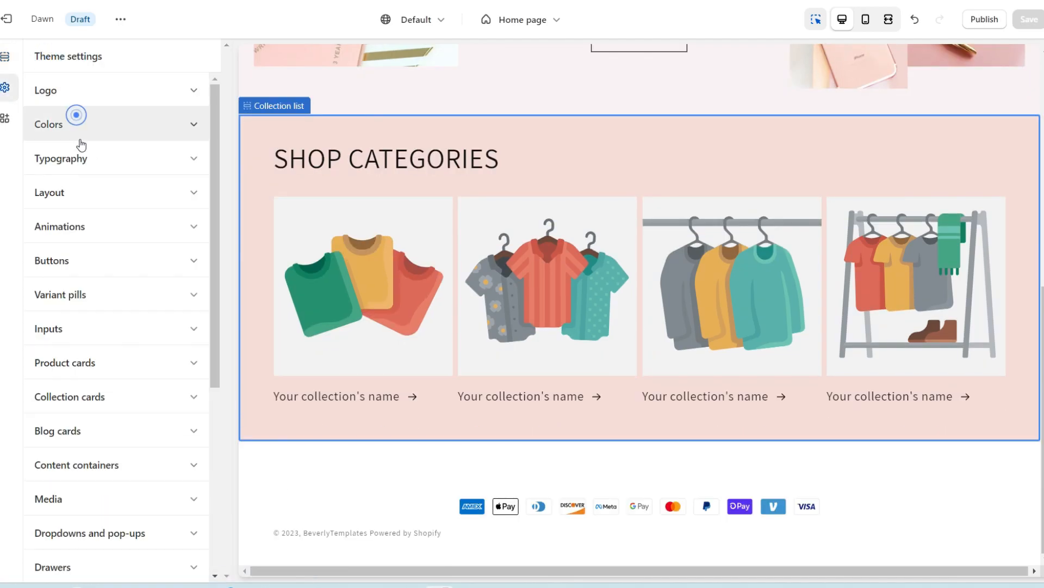
click(80, 156)
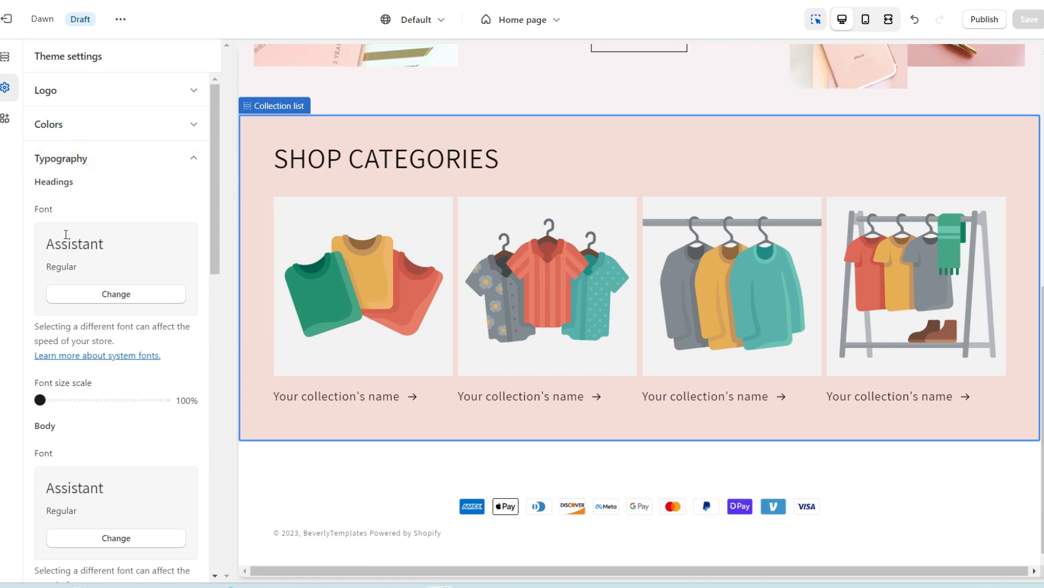
click(104, 295)
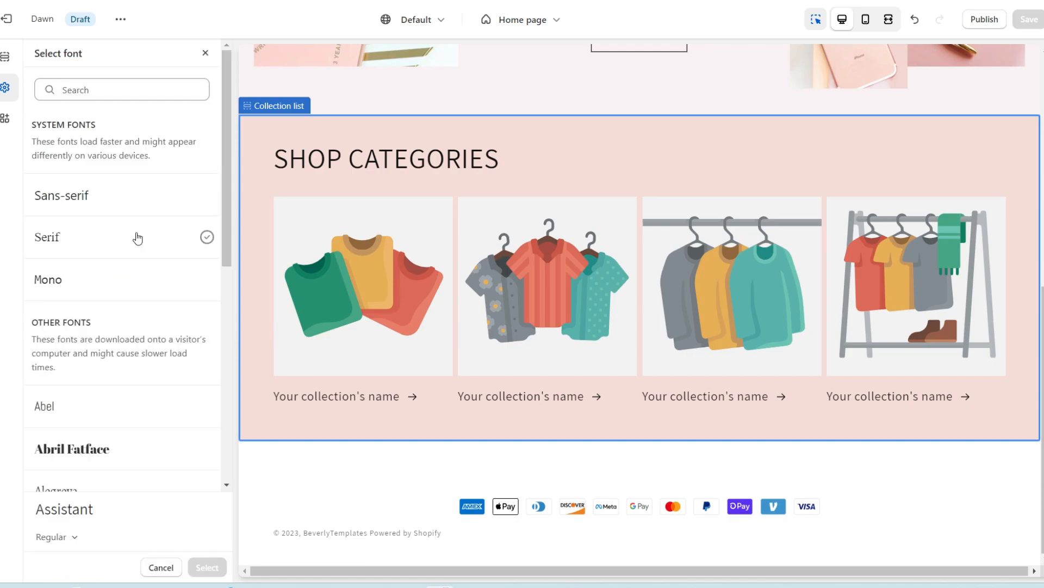
scroll(136, 237, down, 4)
scroll(138, 239, down, 4)
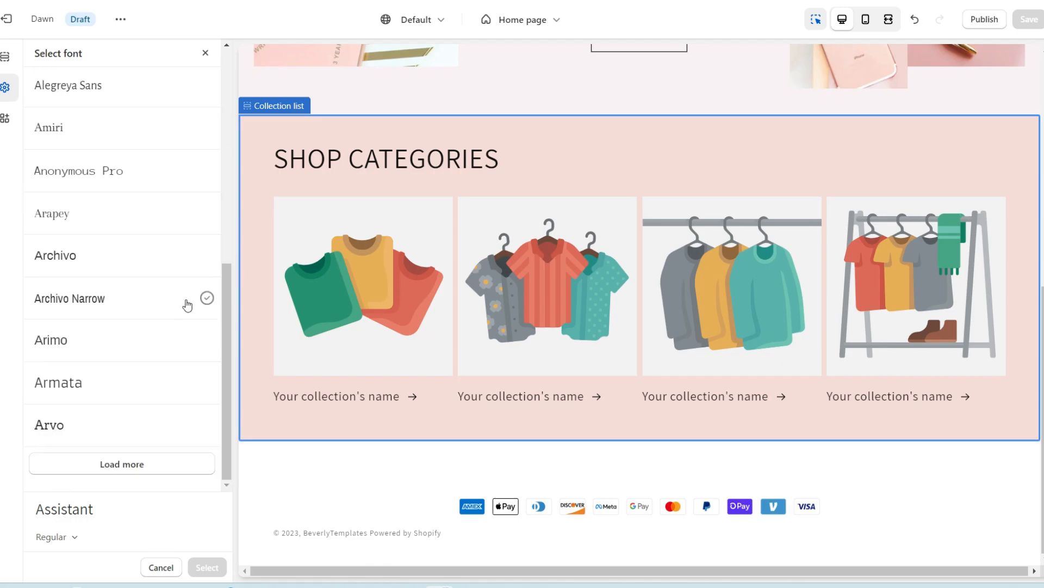
click(206, 298)
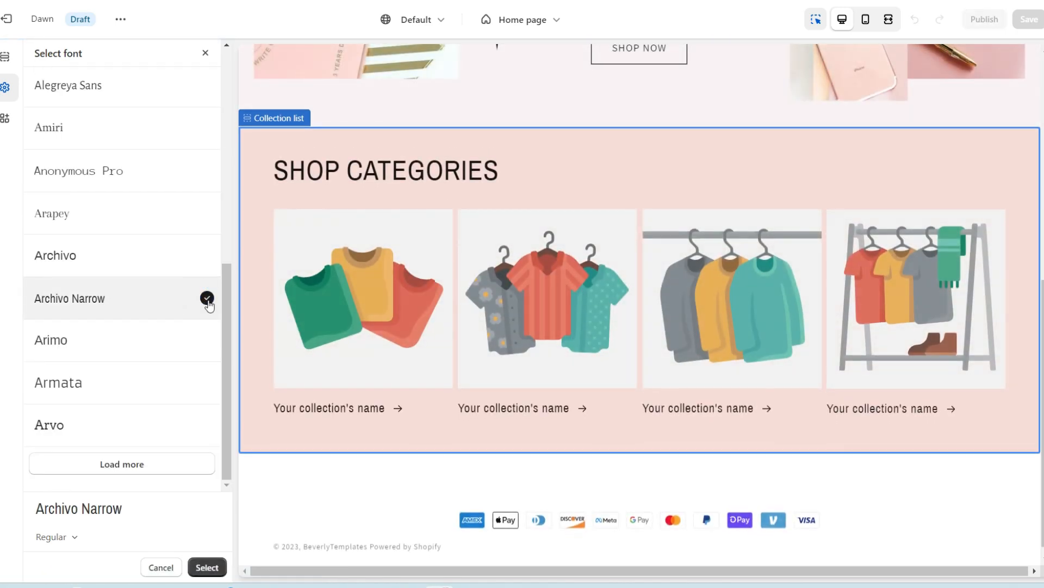
click(556, 142)
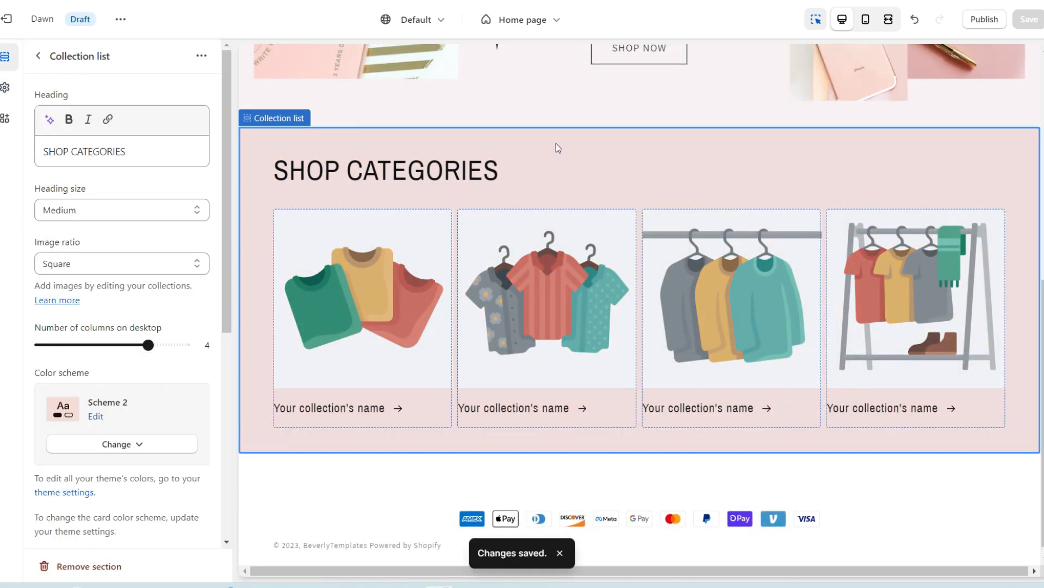
- Open a blank new collection form in the store's product collections and review its title, description, type and image fields
click(354, 264)
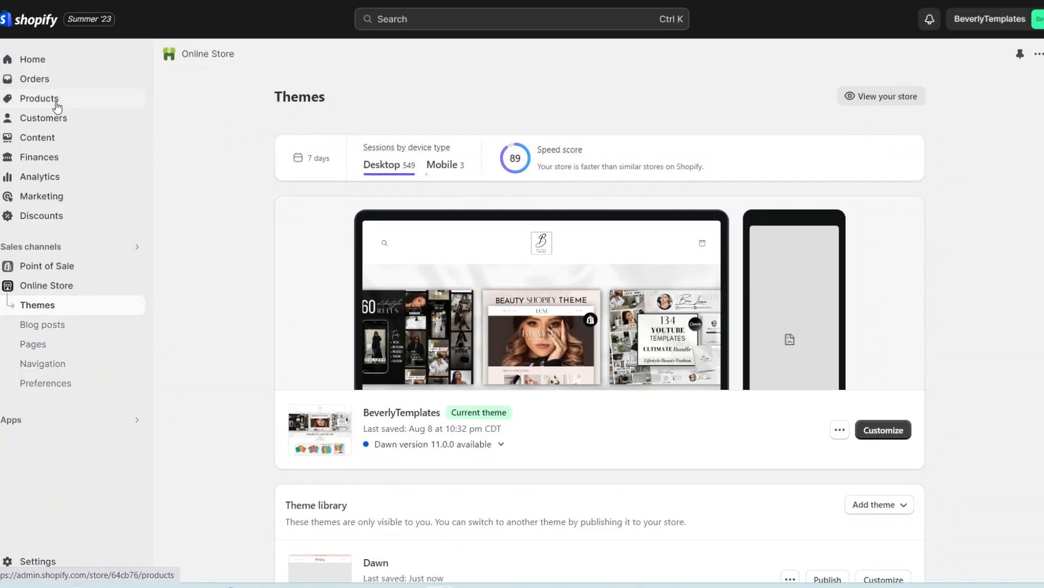
click(51, 99)
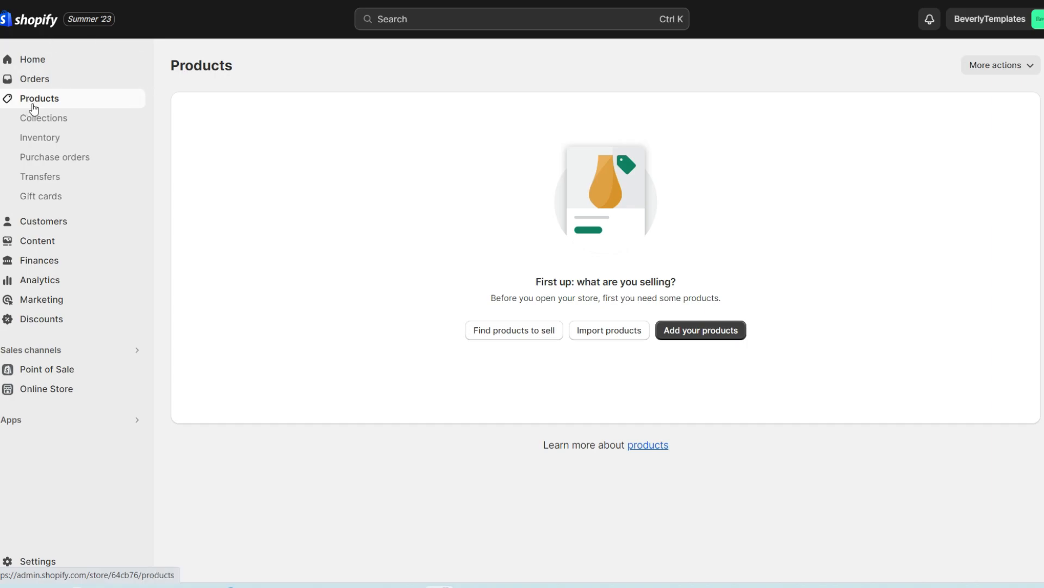
click(58, 125)
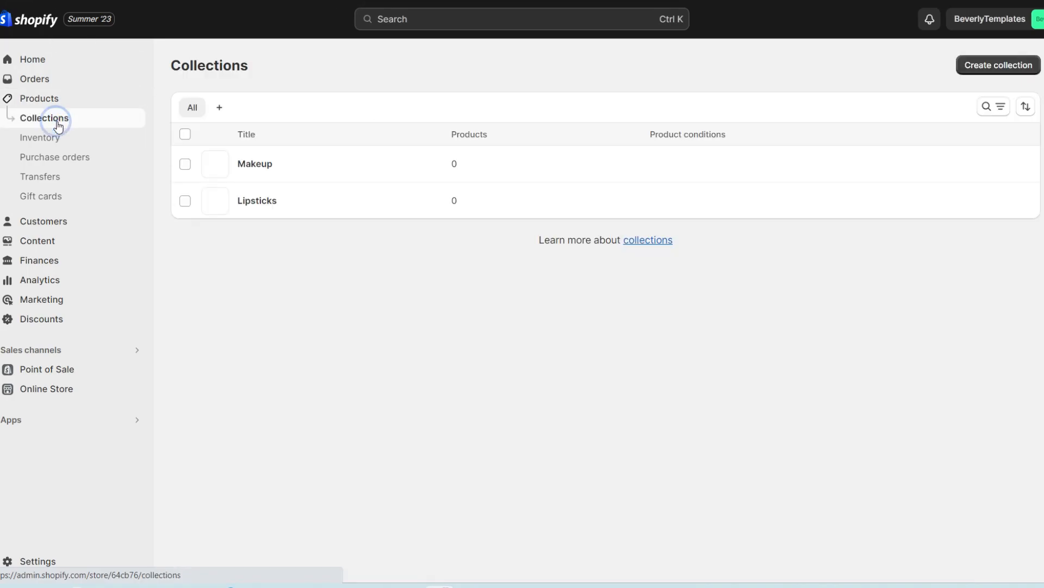
click(962, 65)
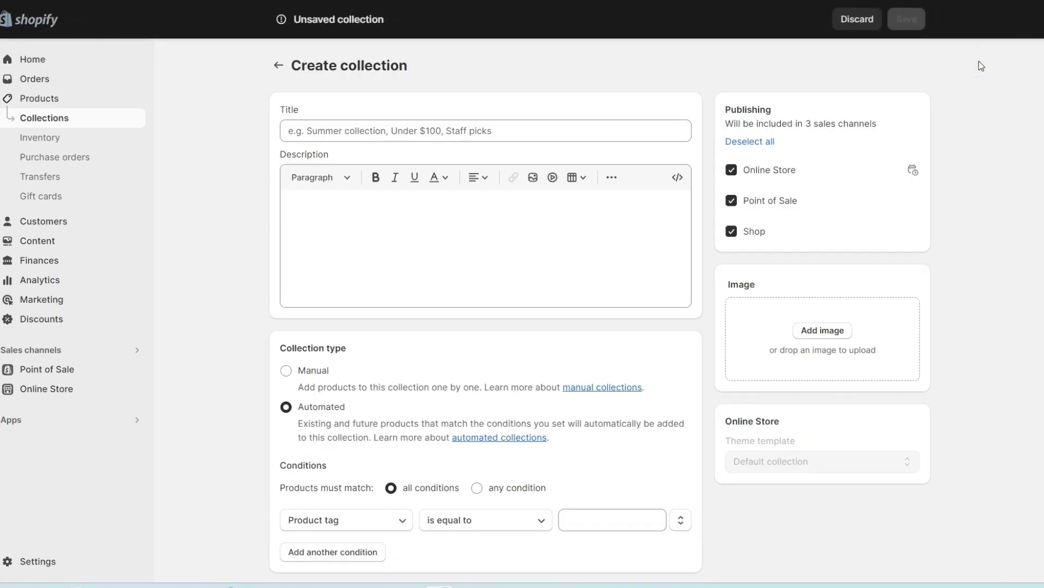
click(418, 131)
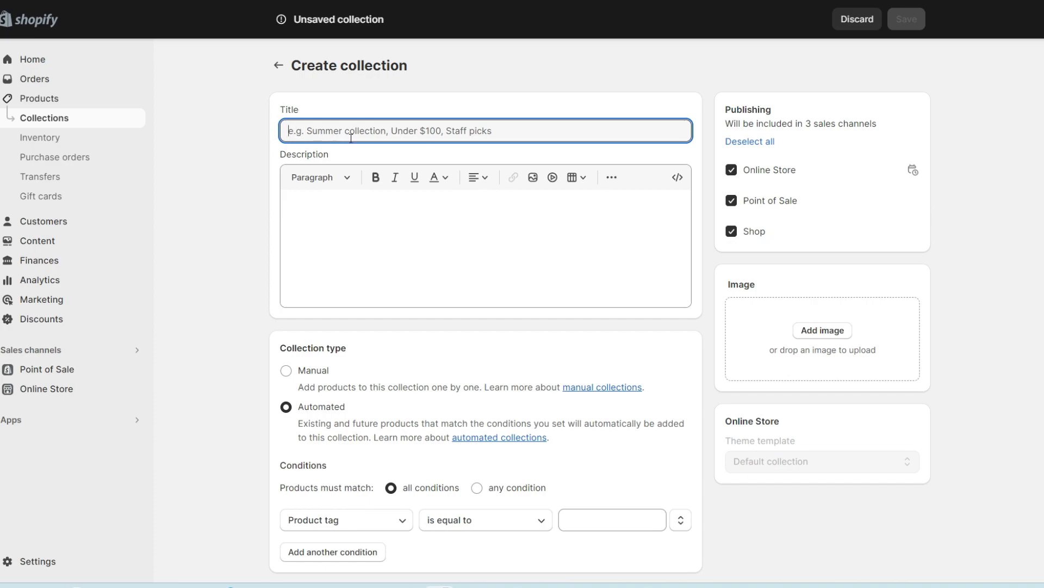
scroll(243, 221, down, 2)
click(352, 162)
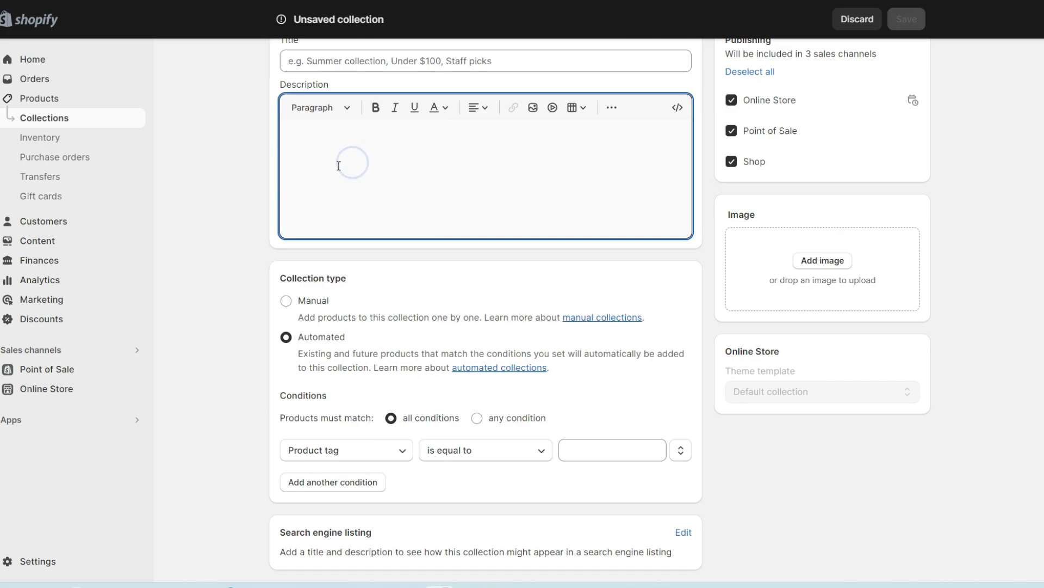
scroll(335, 166, down, 2)
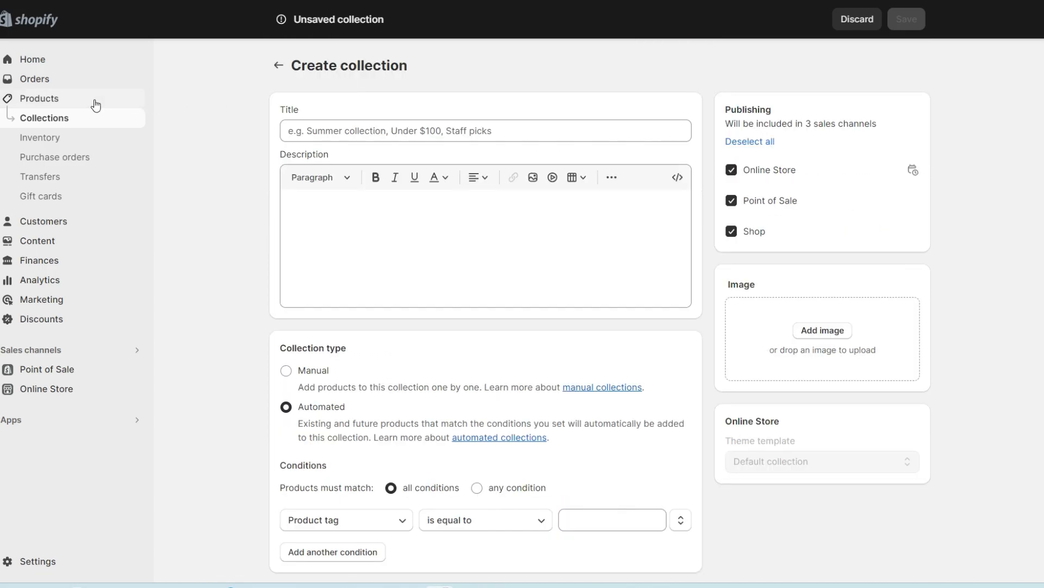
click(96, 104)
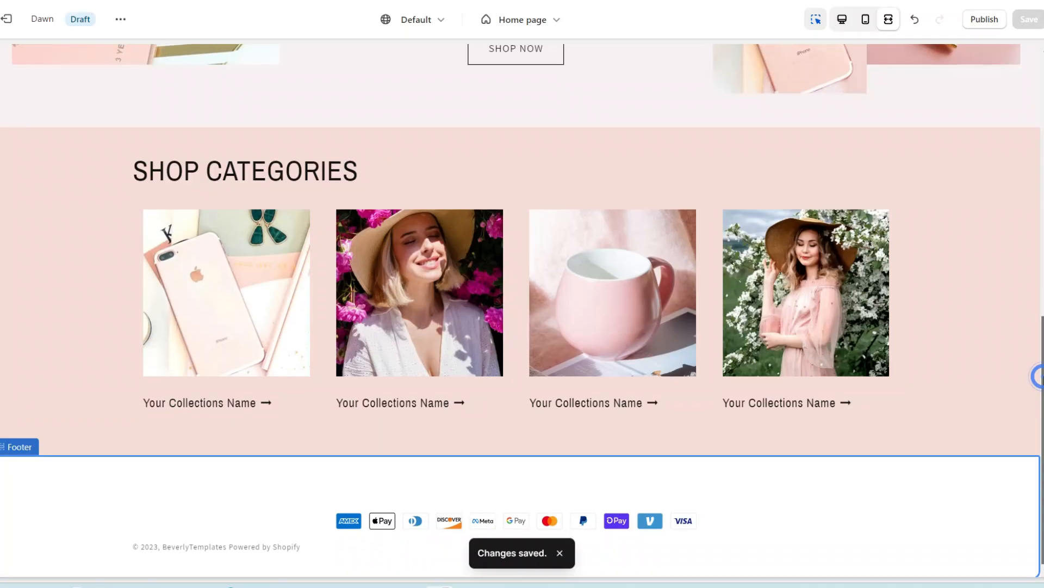
- Add an Image banner section to the template below the SHOP CATEGORIES collection list
scroll(522, 310, up, 2)
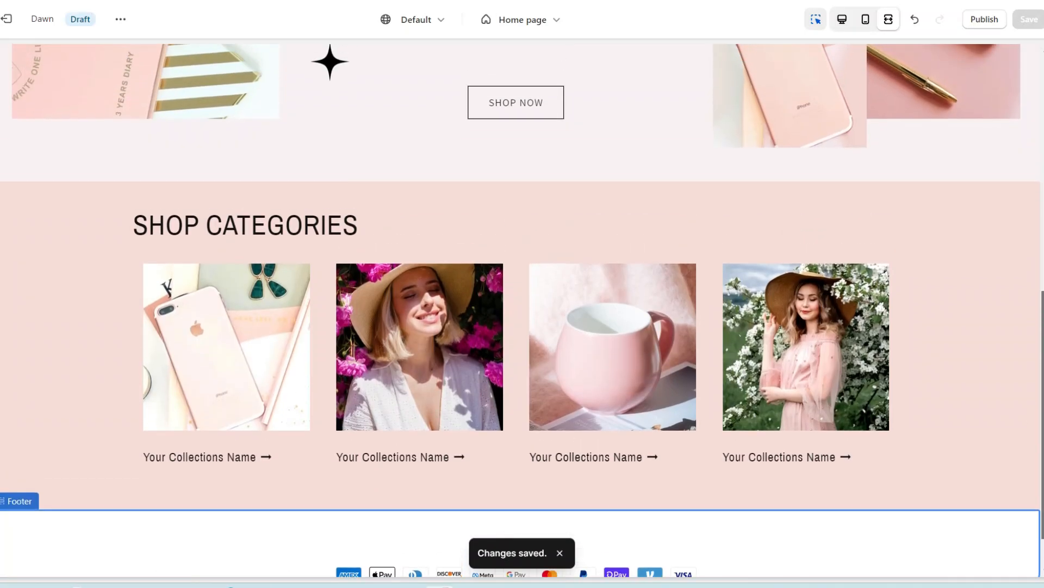
scroll(522, 310, up, 3)
scroll(522, 310, down, 2)
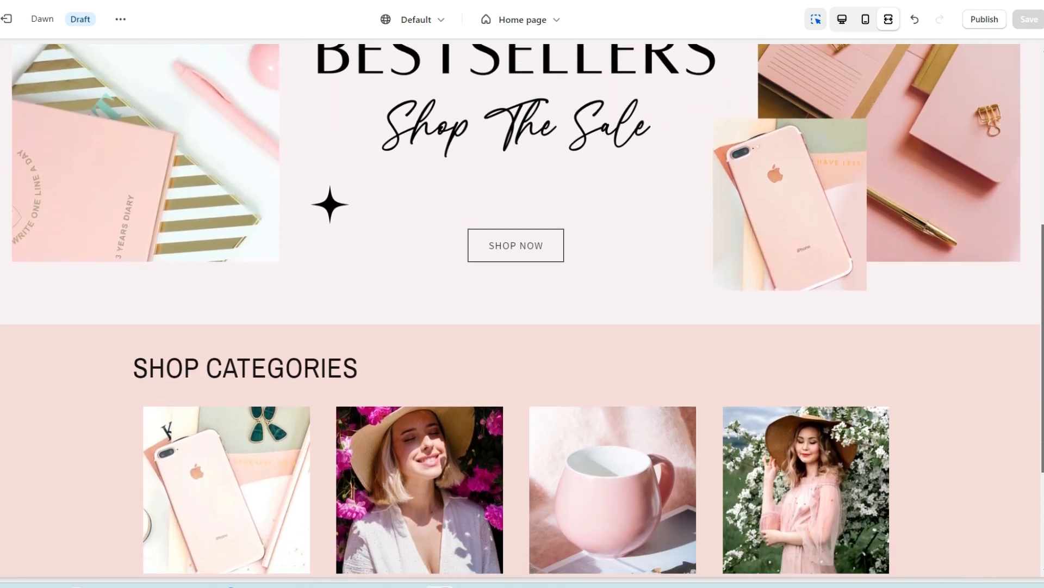
scroll(522, 310, down, 3)
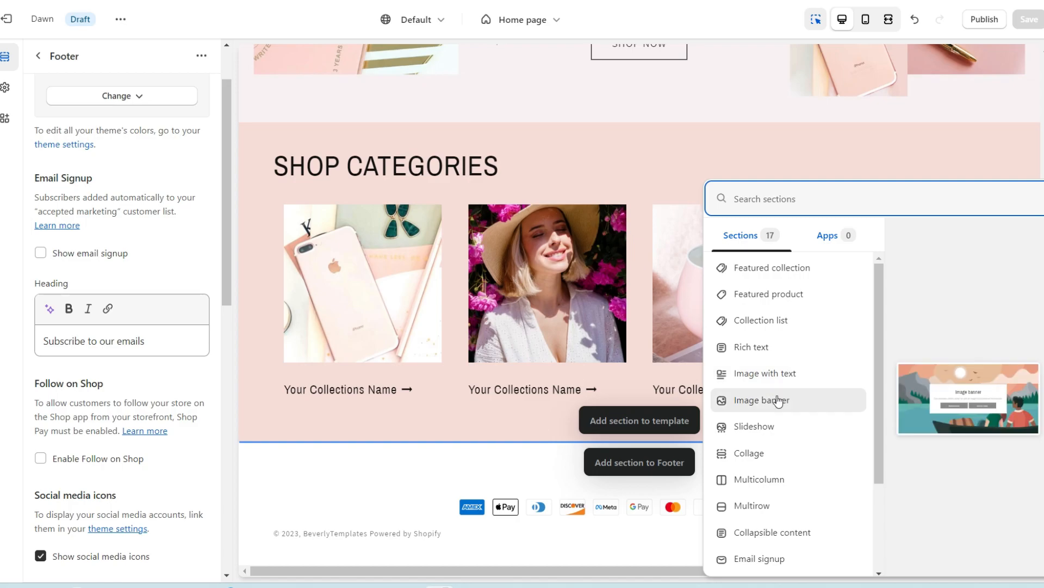
click(770, 403)
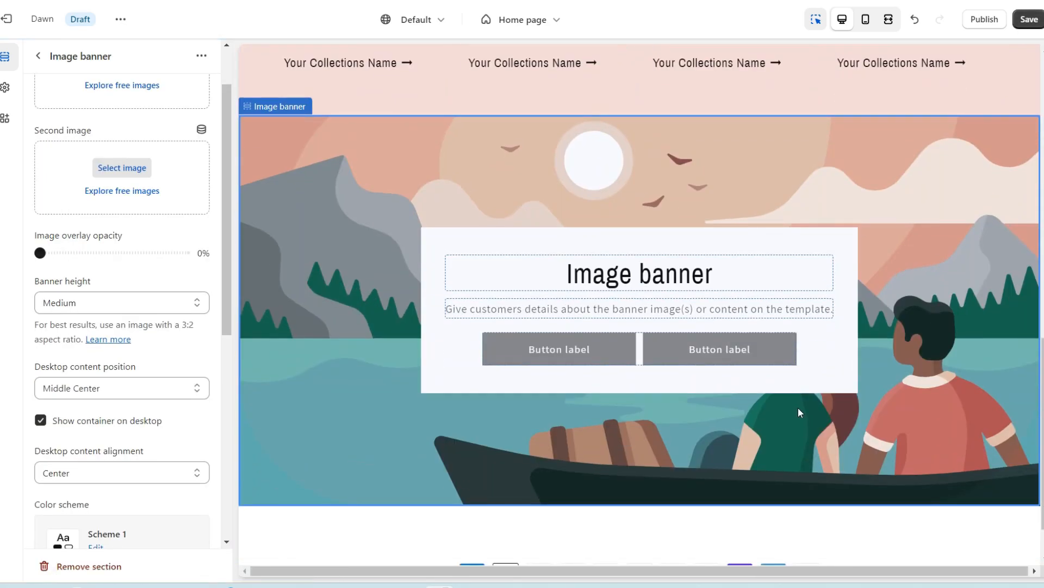
- Turn off the new image banner's text container on both desktop and mobile
scroll(58, 312, down, 3)
click(43, 282)
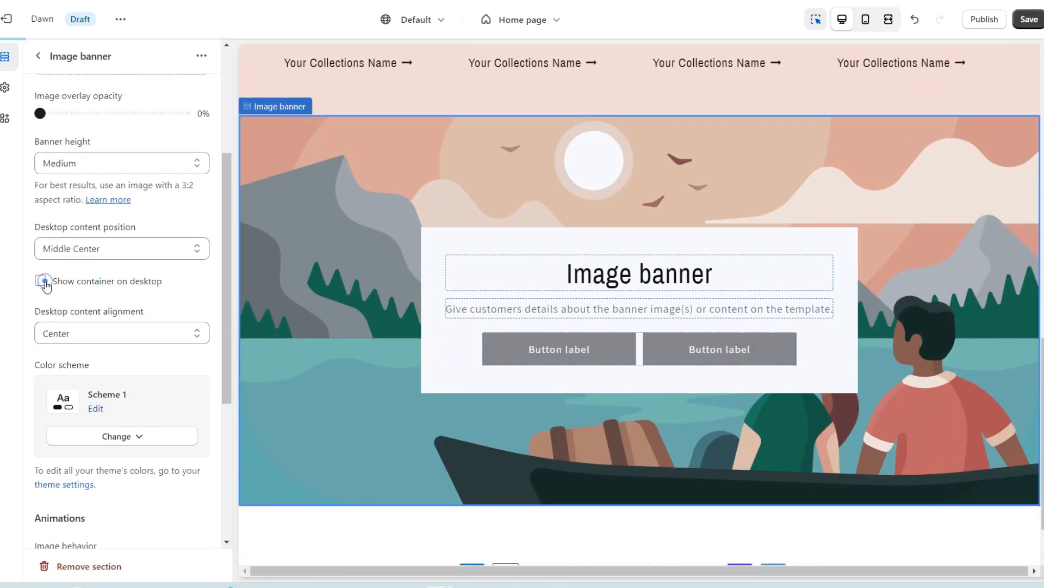
scroll(51, 332, down, 5)
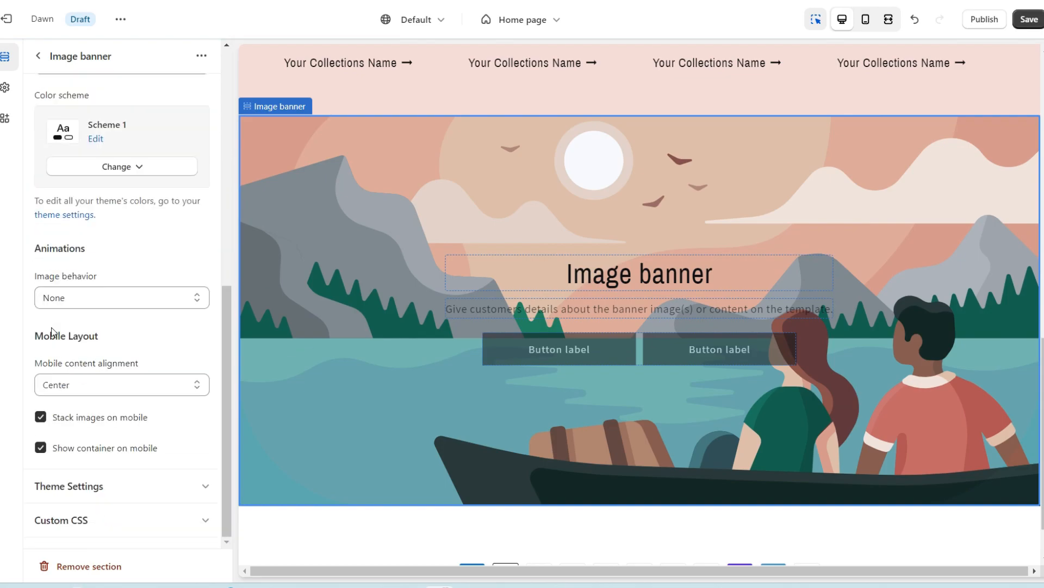
click(40, 448)
- Label the new banner's first button "CONTACT US" in outline style and hide the second button by clearing its label
click(646, 356)
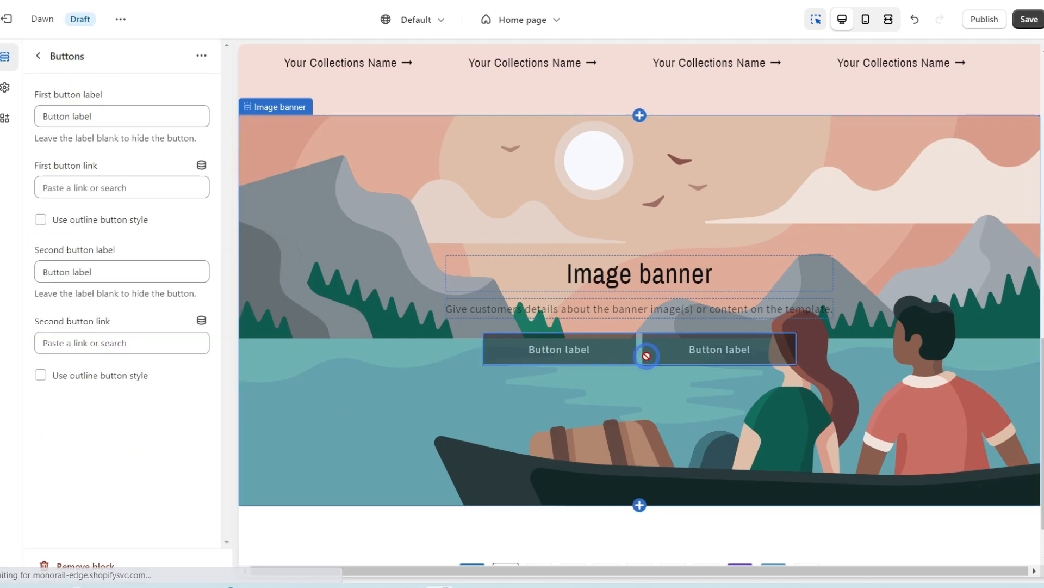
triple_click(82, 273)
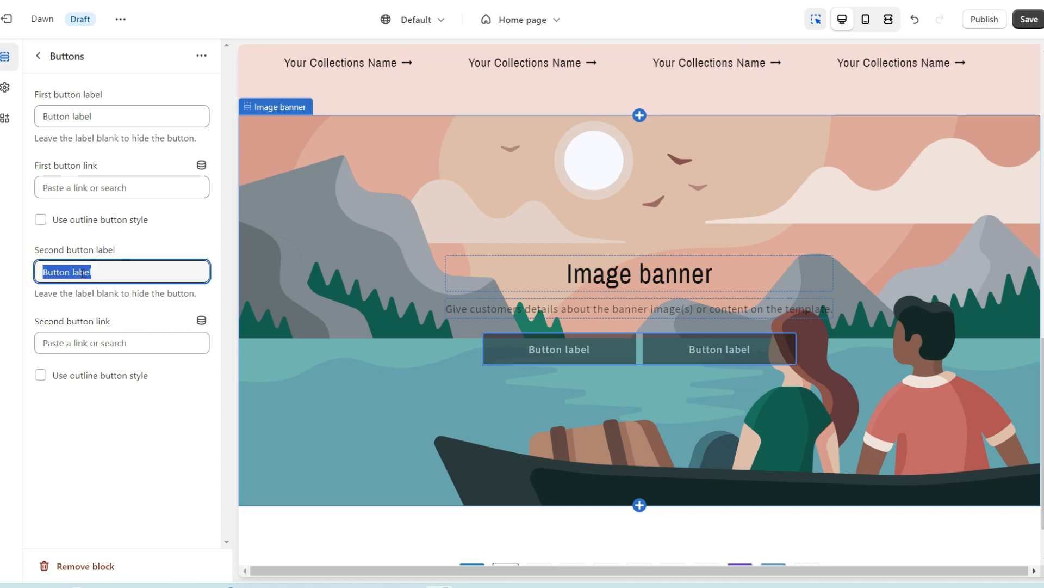
key(BackSpace)
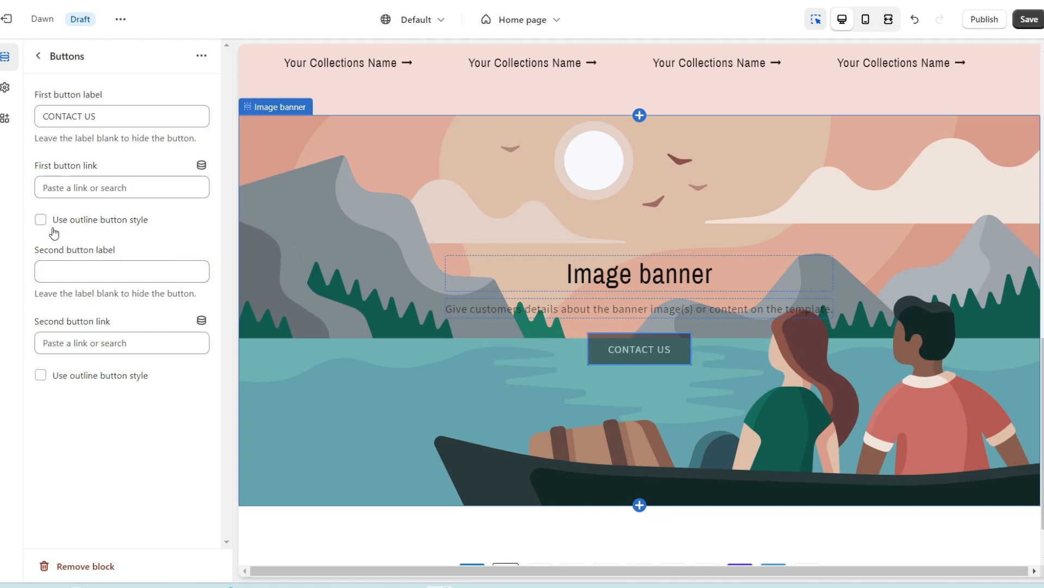
click(44, 221)
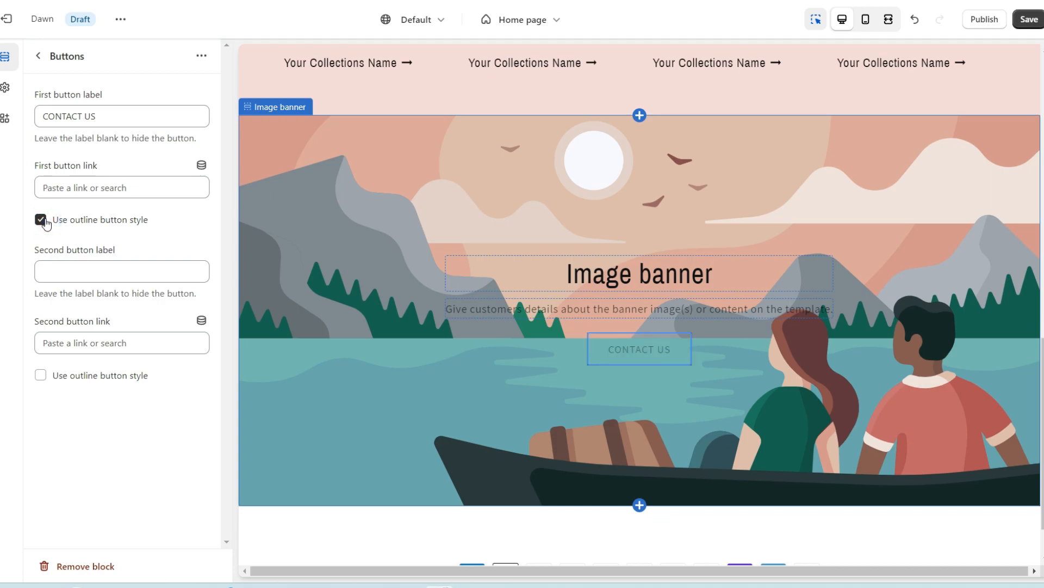
- Link the banner's CONTACT US button to the store's Contact Us page
click(87, 191)
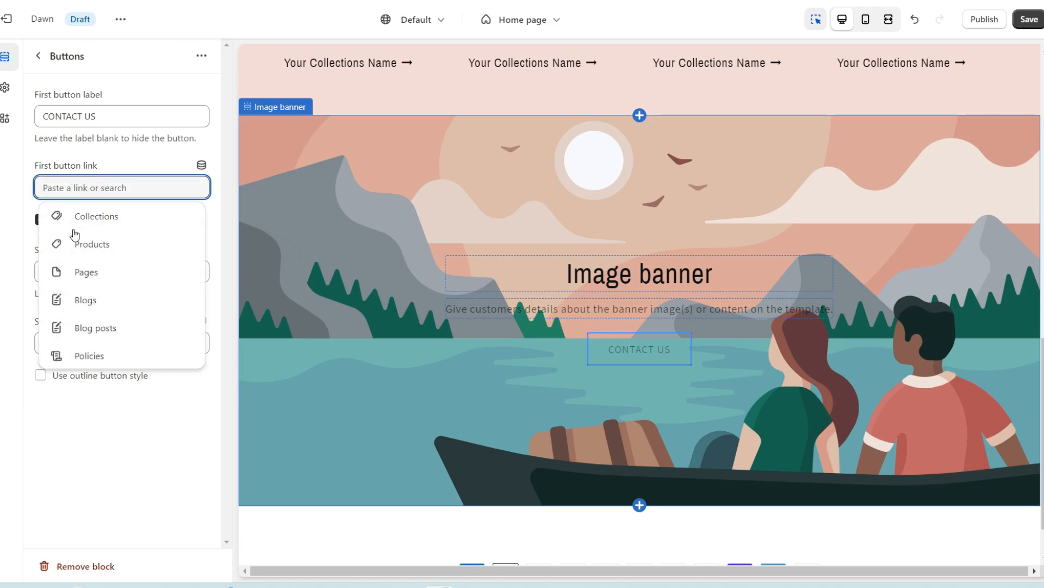
click(89, 272)
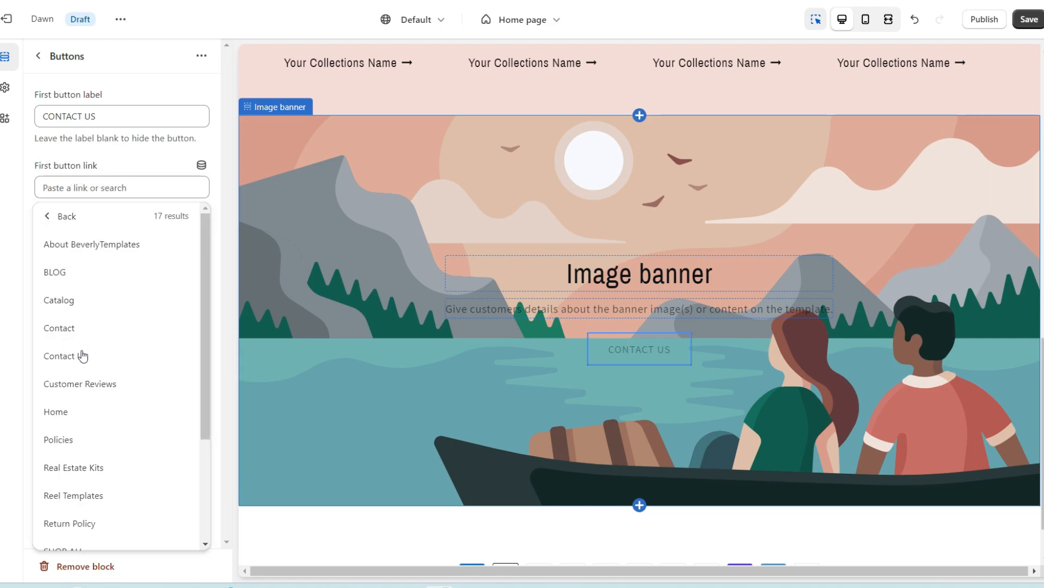
click(82, 356)
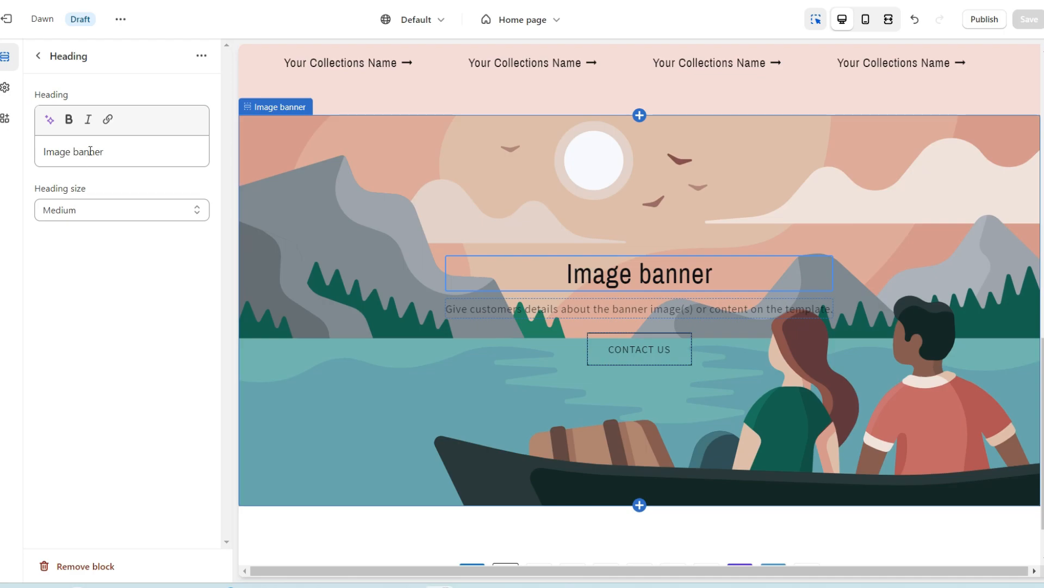
- Replace the new banner's placeholder heading with "ABOUT US"
triple_click(90, 151)
right_click(90, 151)
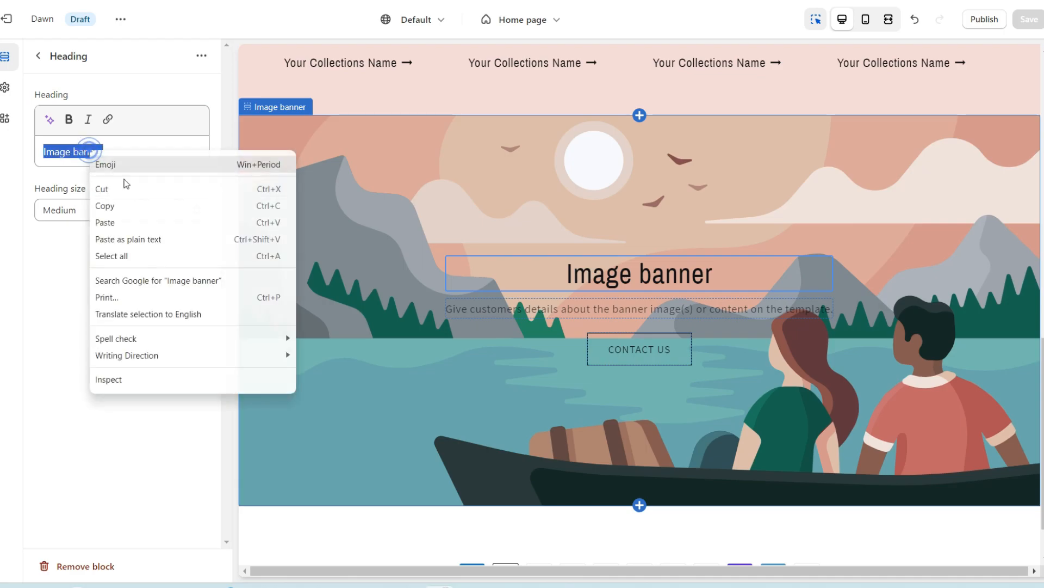
click(123, 224)
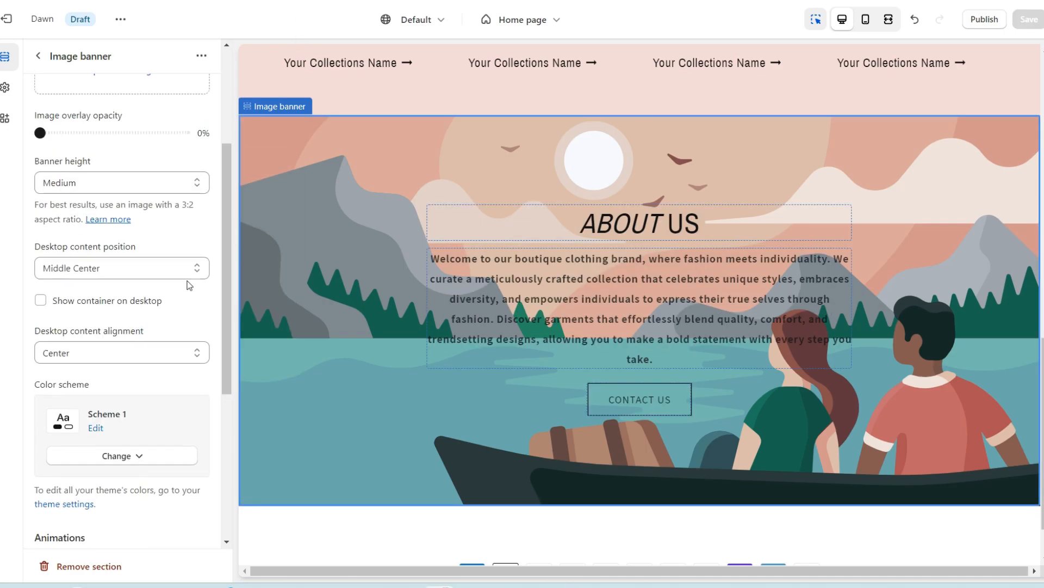
- Set the About Us banner's first image to the newly uploaded pink phone photo
scroll(185, 257, up, 4)
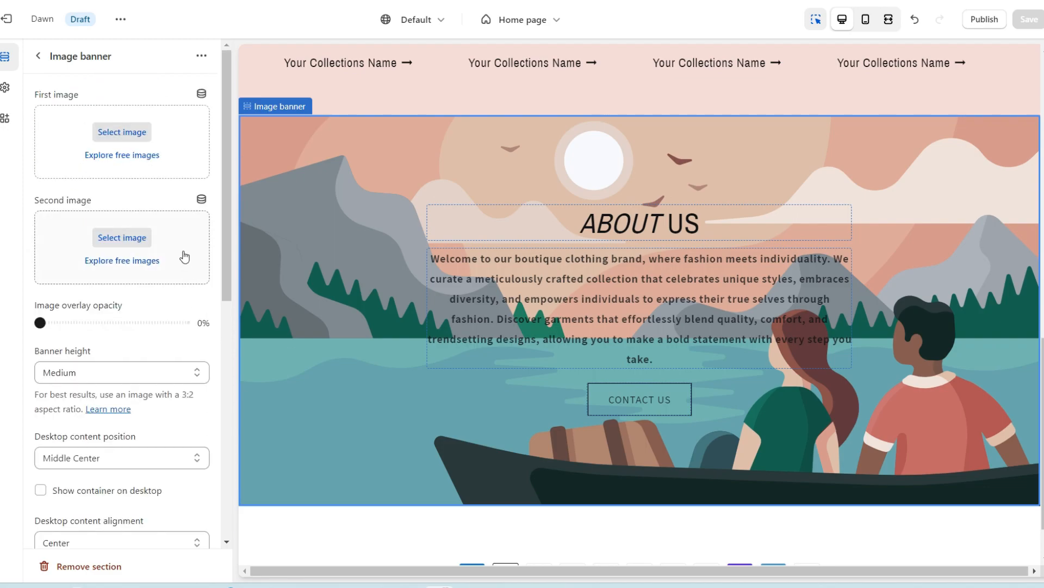
click(123, 132)
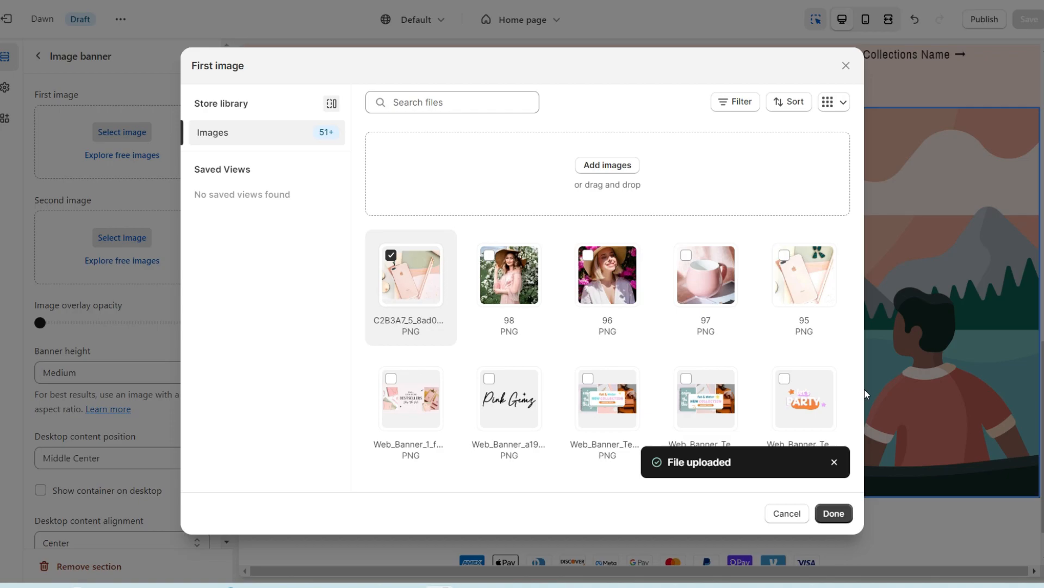
click(833, 512)
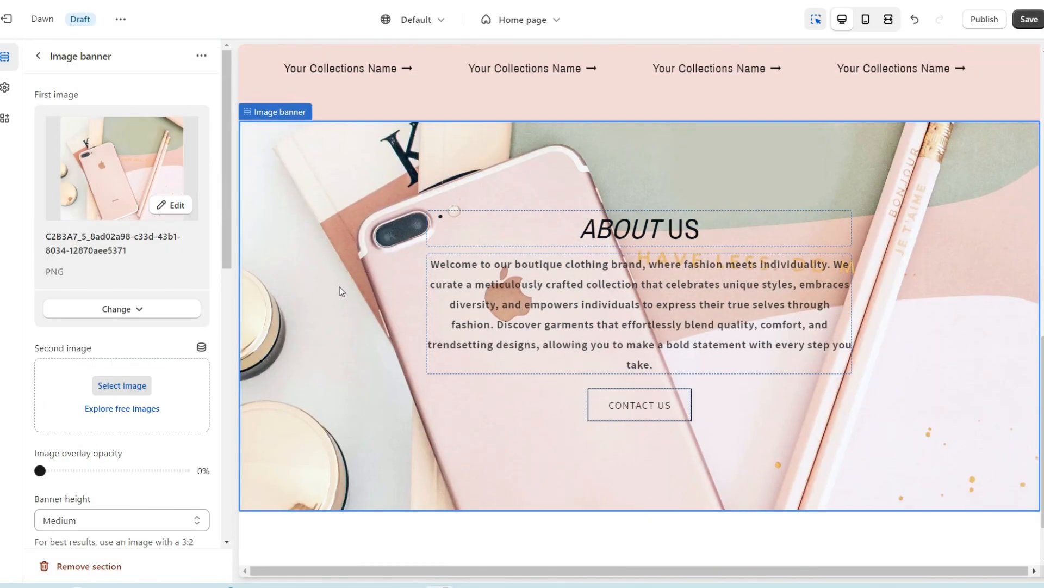
- Set the About Us banner's image behavior animation to Fixed background position
scroll(207, 299, down, 10)
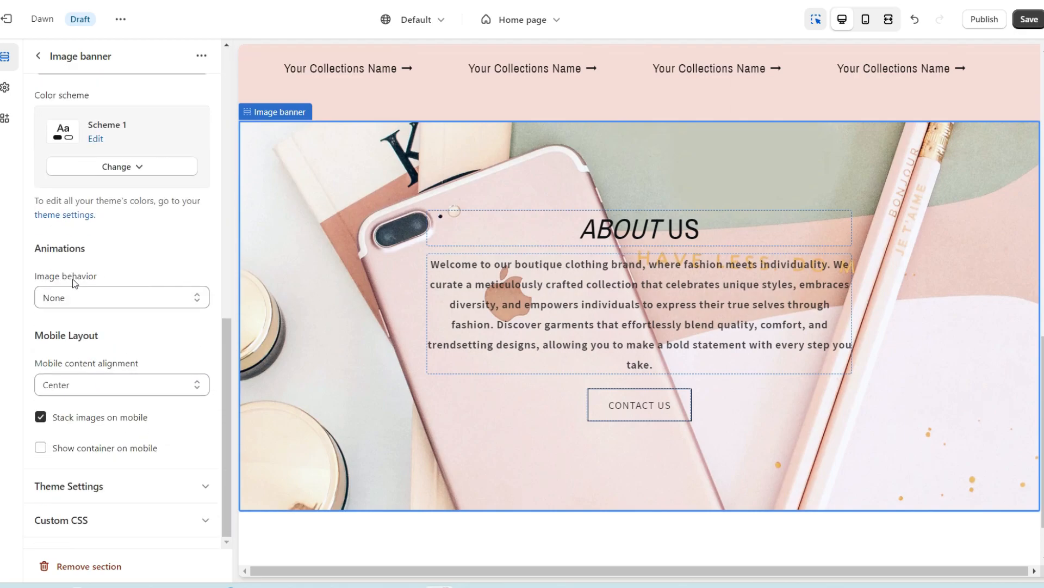
click(72, 294)
click(91, 335)
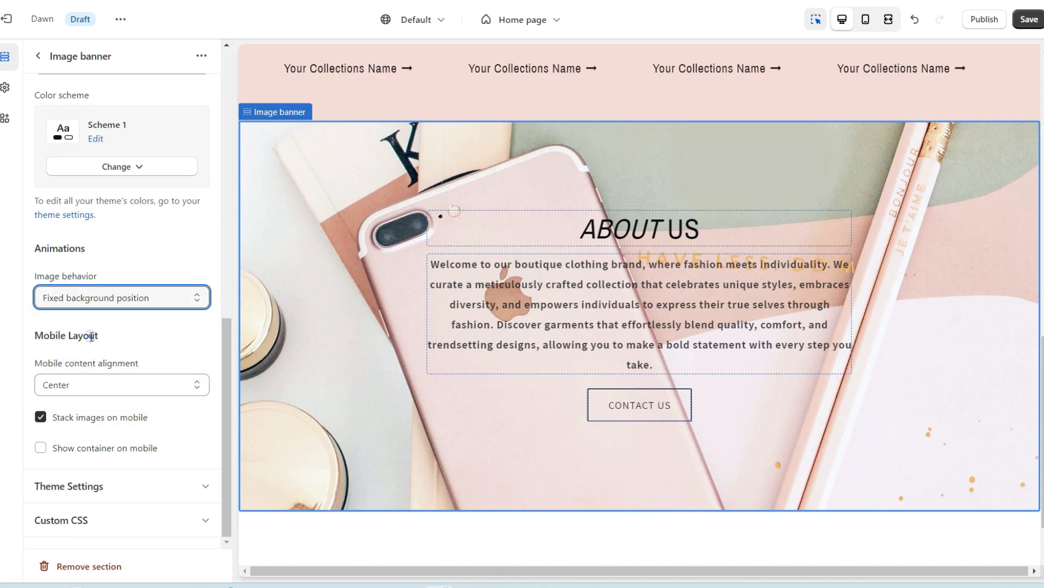
- Add a Rich text section between the collections columns and the About Us banner
scroll(294, 328, down, 2)
scroll(294, 329, up, 5)
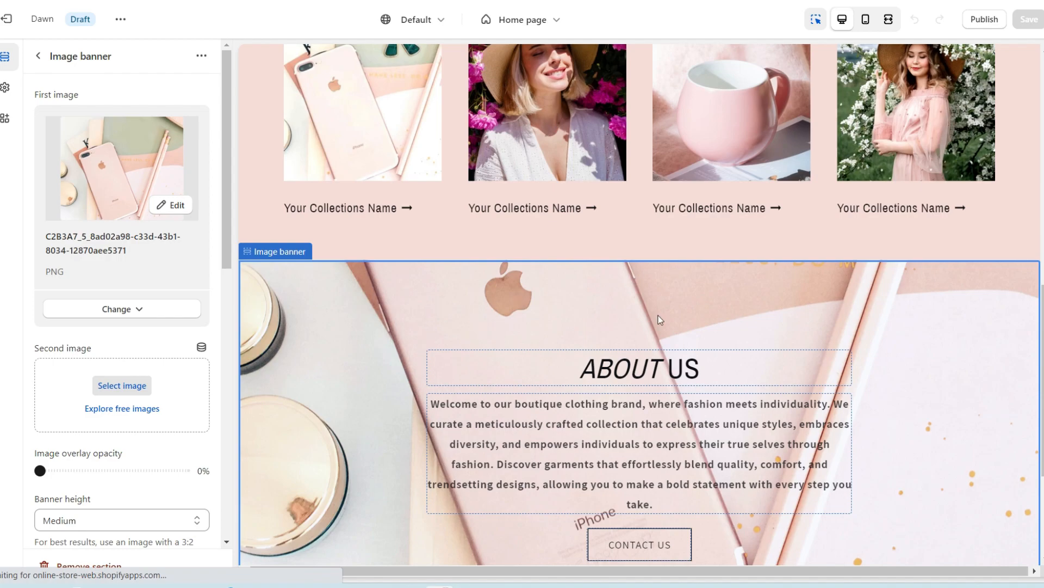
click(638, 261)
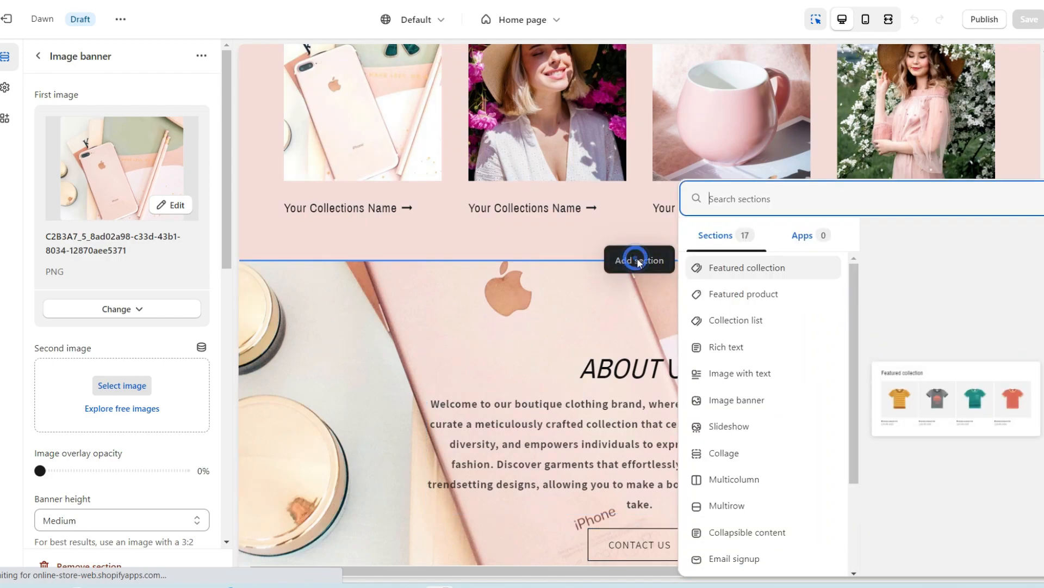
click(756, 354)
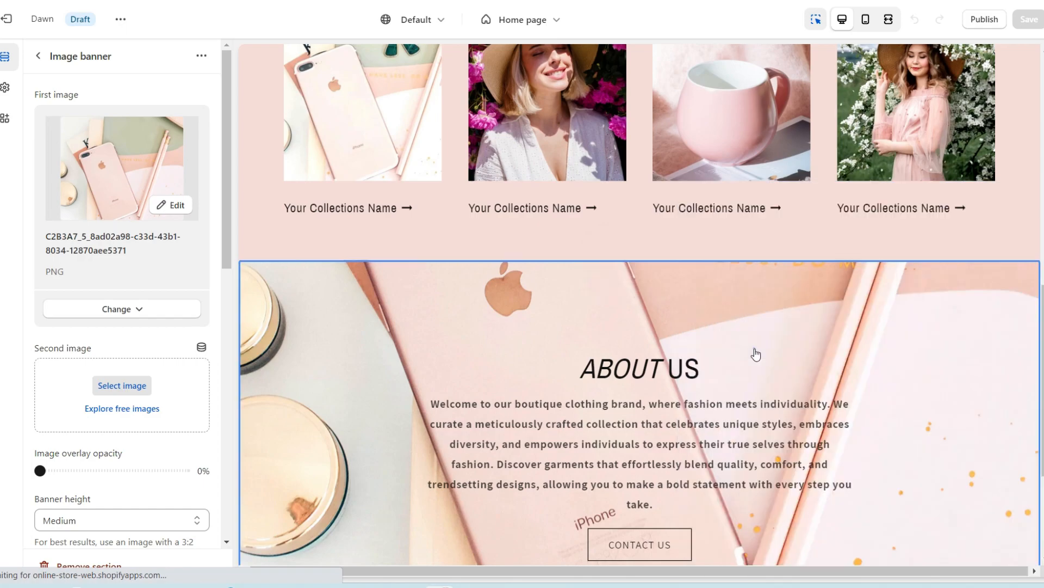
- Remove the heading, text and button blocks from the new Rich text section and set its bottom padding to 8px
click(620, 306)
click(85, 565)
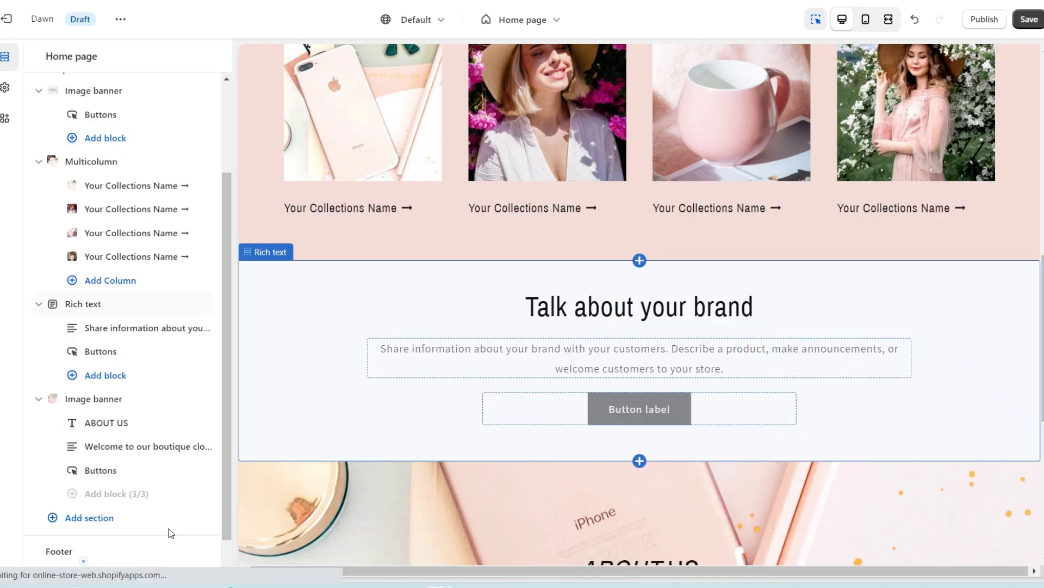
click(596, 298)
click(109, 568)
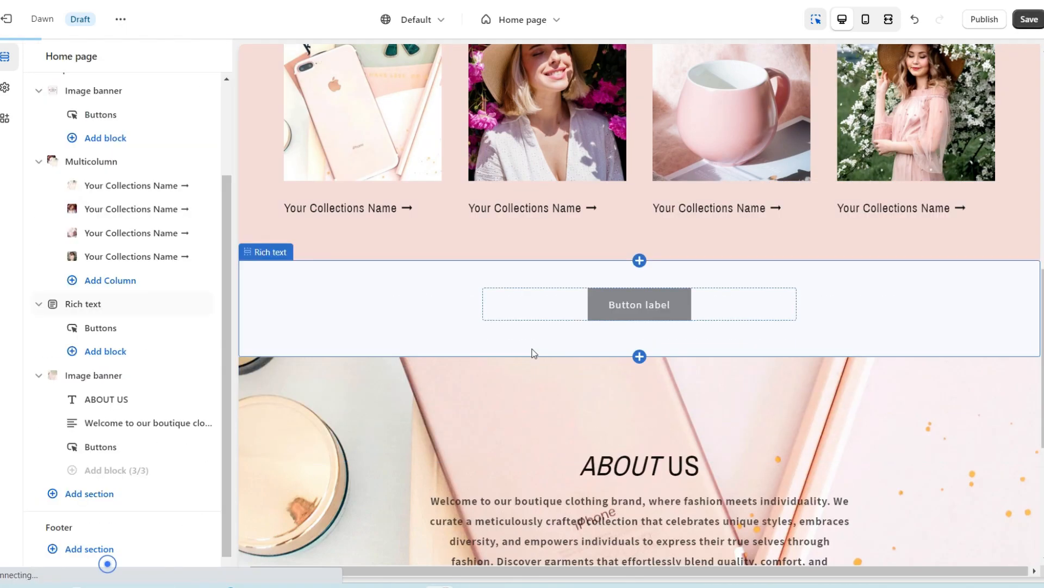
click(544, 309)
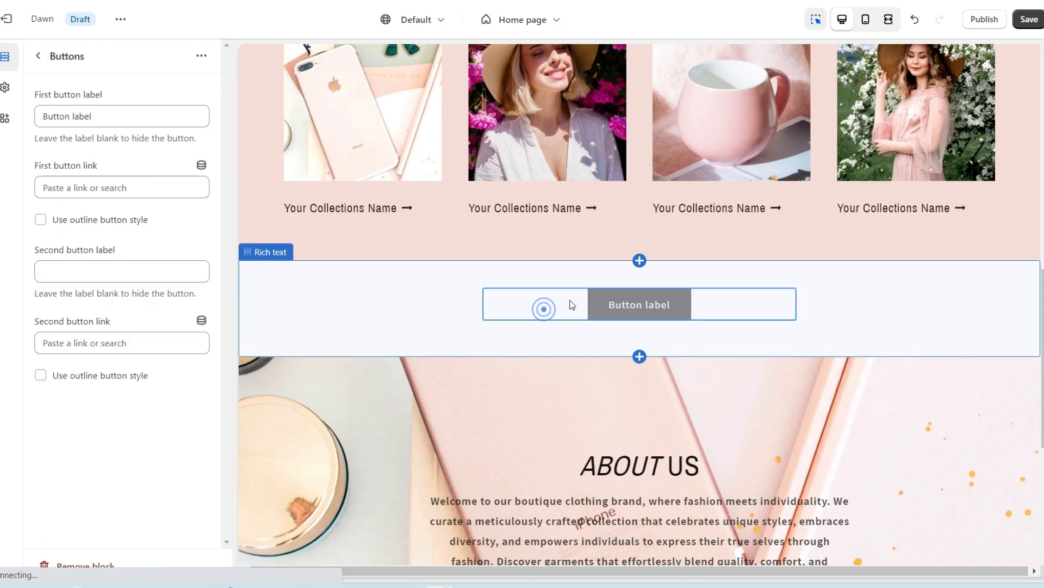
click(84, 563)
click(462, 313)
drag(114, 508, 51, 514)
- Add another Rich text section to the template, directly below the About Us banner and above the footer
scroll(642, 381, down, 5)
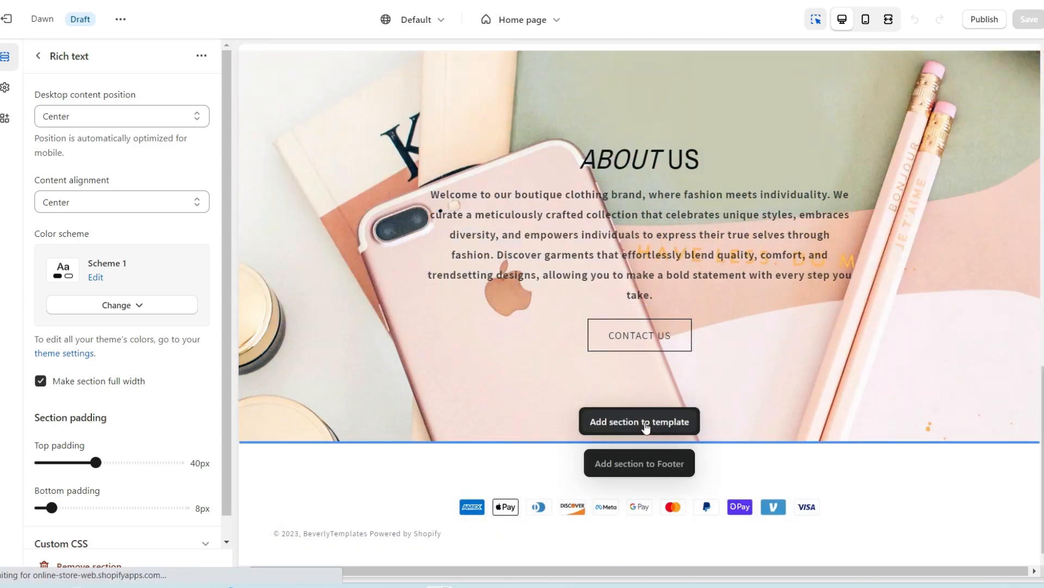
click(646, 427)
click(646, 426)
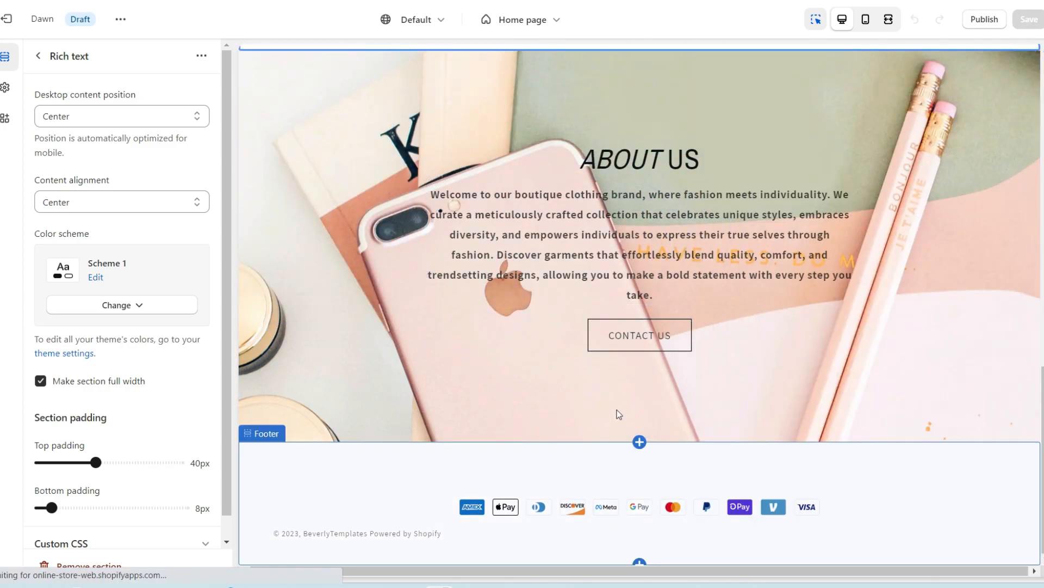
mouse_move(641, 443)
click(639, 423)
click(210, 358)
- Strip the placeholder blocks from the Rich text section below the About Us banner and set its bottom padding to 8px
click(640, 338)
click(89, 566)
click(640, 389)
click(88, 566)
drag(111, 485, 52, 484)
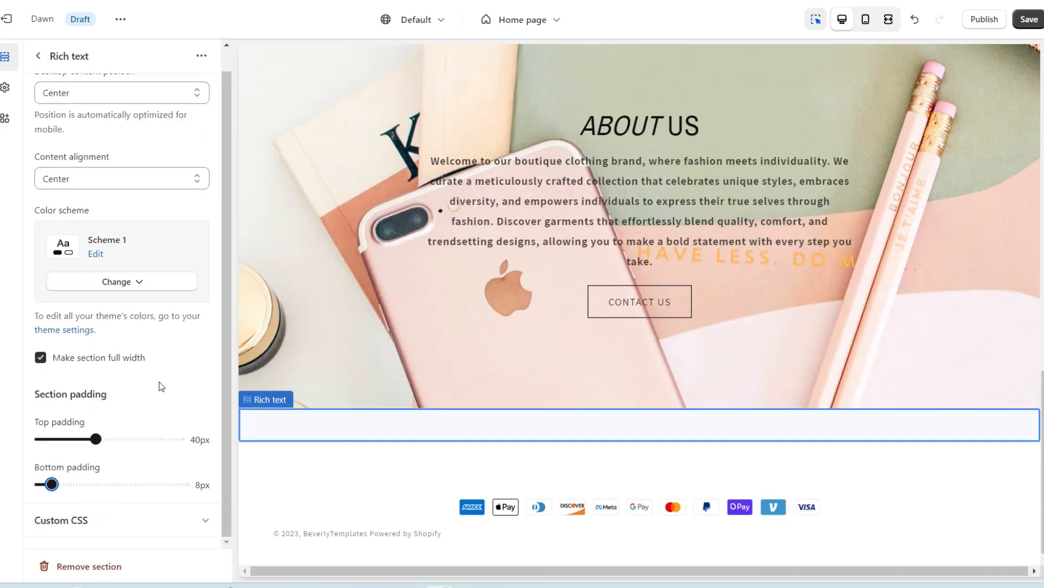
- Apply color scheme Scheme 2 to the empty Rich text strip below the About Us banner and check the full-width preview
click(133, 283)
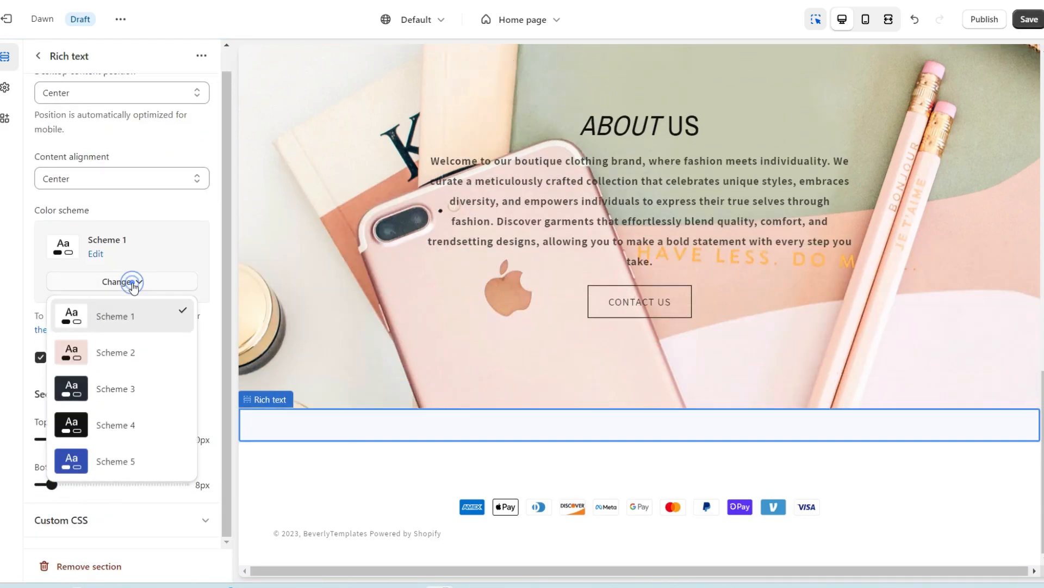
click(123, 357)
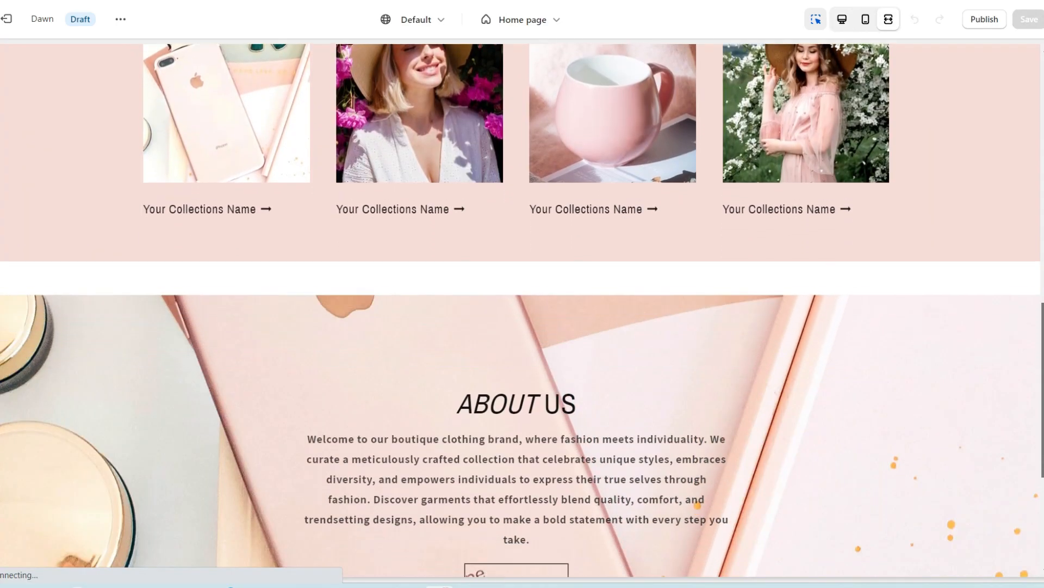
scroll(516, 310, down, 1)
scroll(517, 310, up, 10)
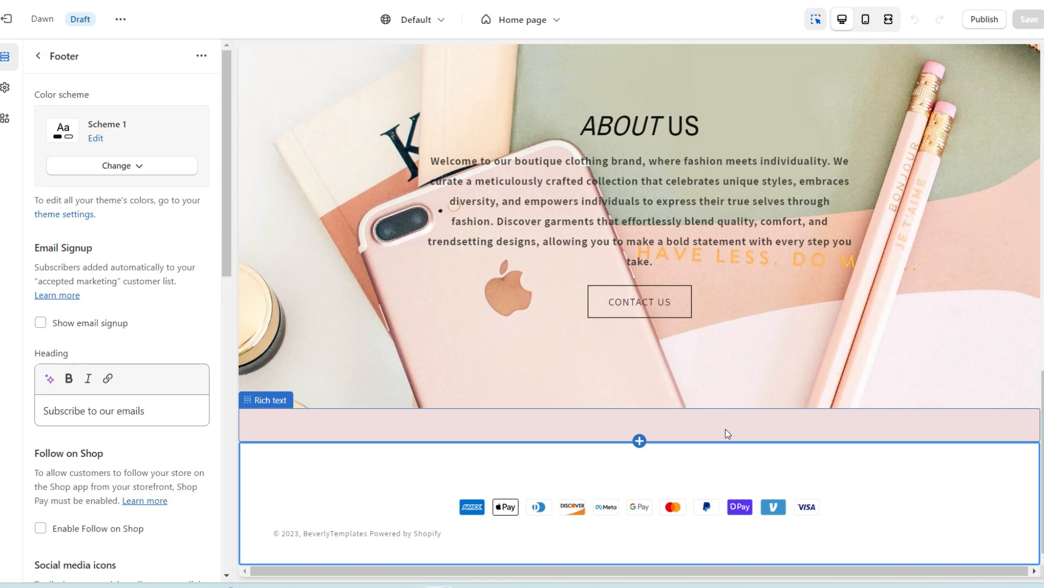
- Add a Multicolumn section to the template between the pink strip and the footer
click(640, 438)
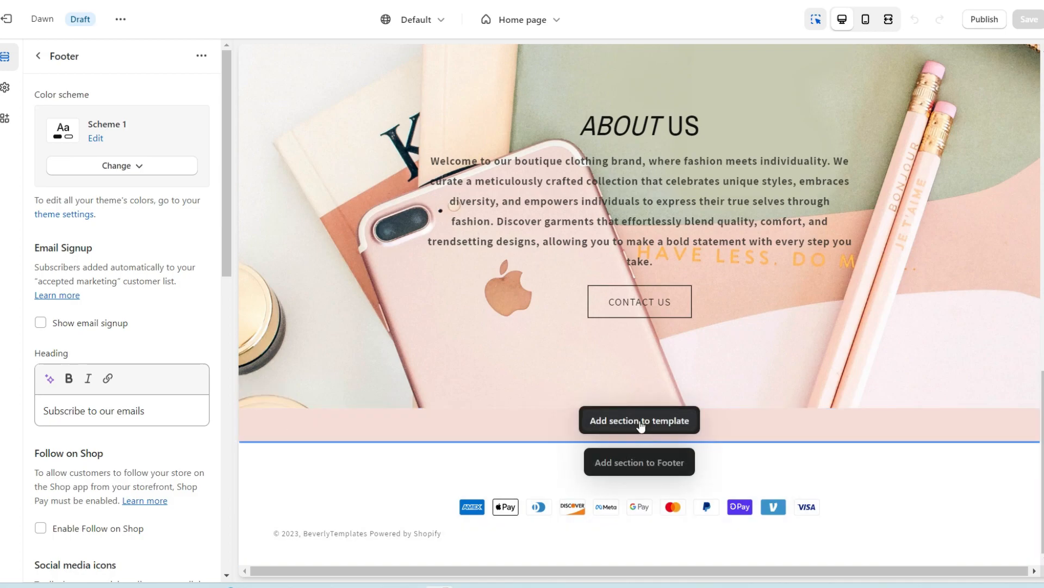
click(642, 421)
click(752, 479)
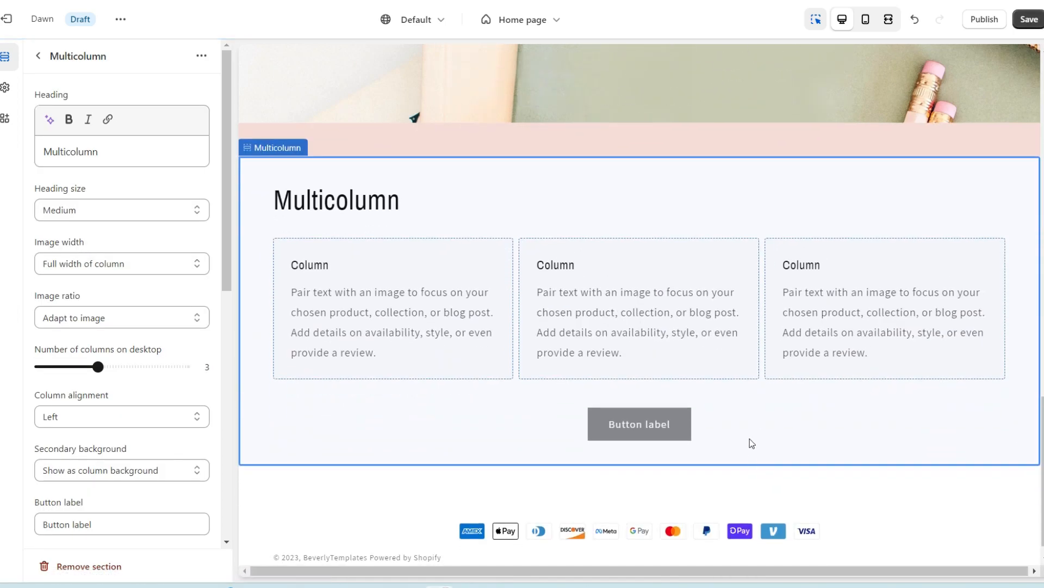
- Clear the new Multicolumn section's button label and heading text
scroll(128, 401, down, 6)
triple_click(66, 179)
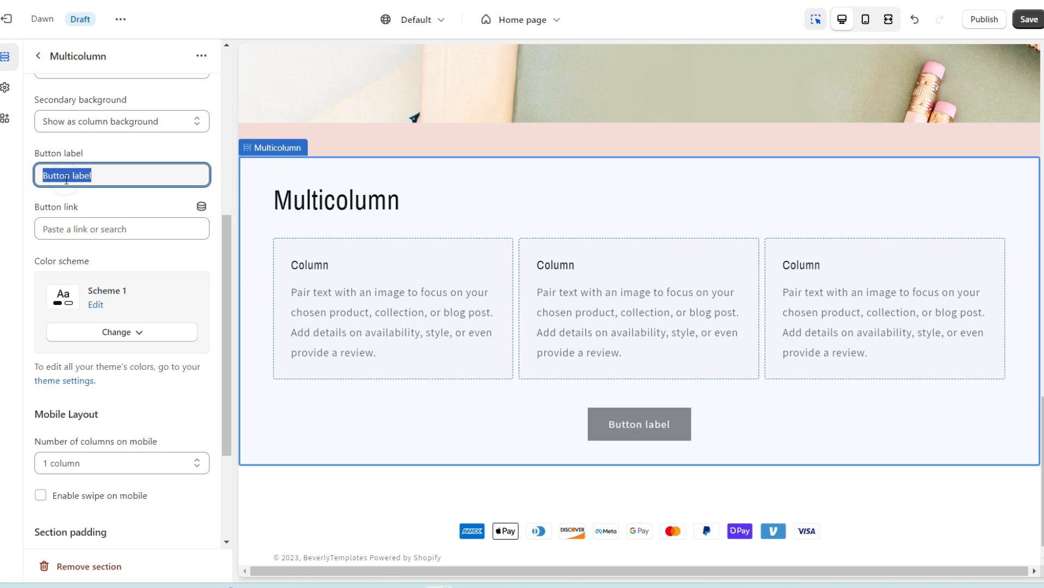
key(BackSpace)
scroll(86, 158, up, 6)
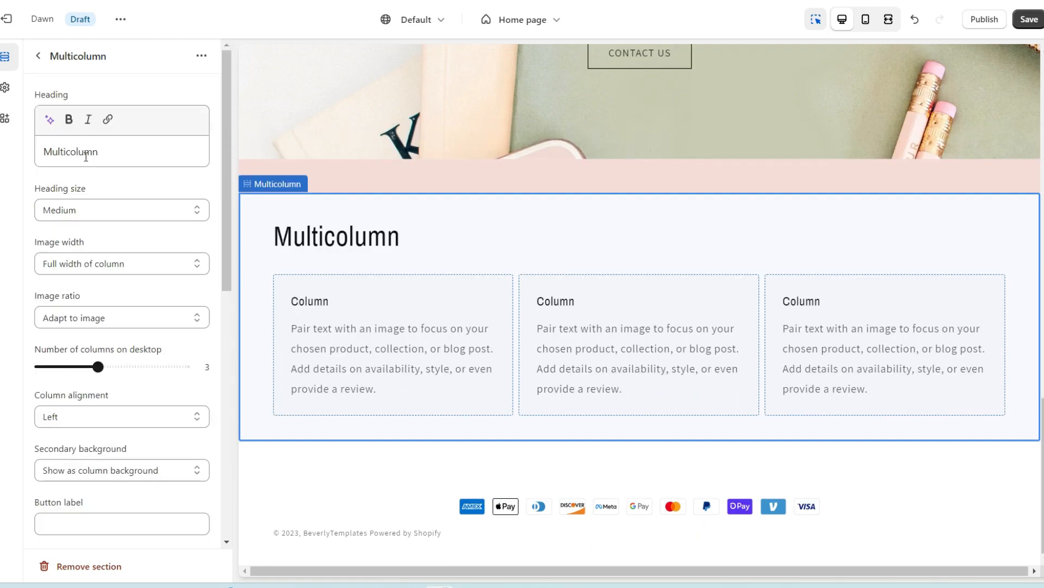
triple_click(86, 157)
key(BackSpace)
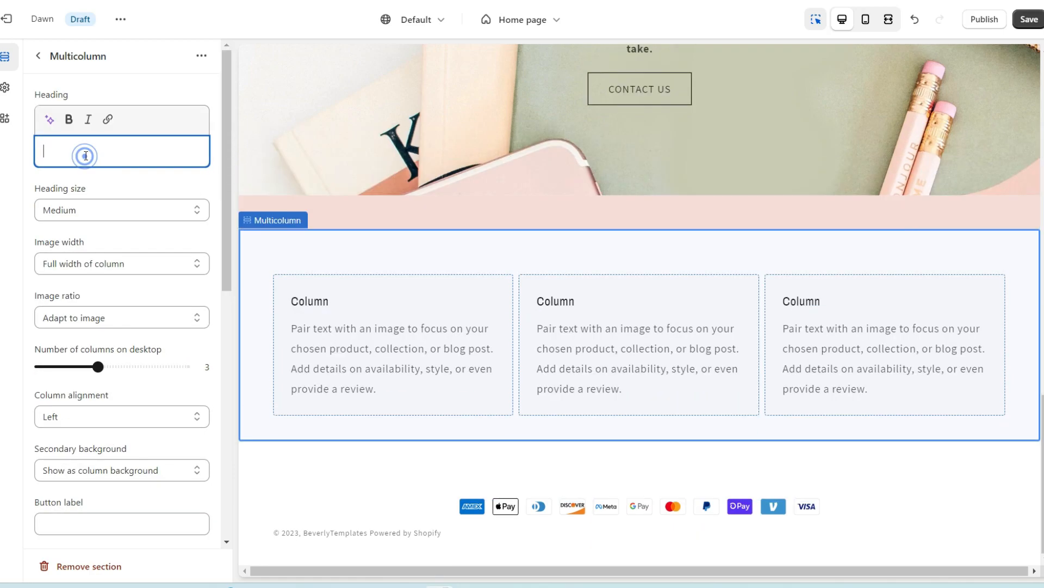
- Set the Multicolumn section's secondary background to None and its column alignment to Center
scroll(104, 316, down, 2)
click(71, 332)
click(68, 345)
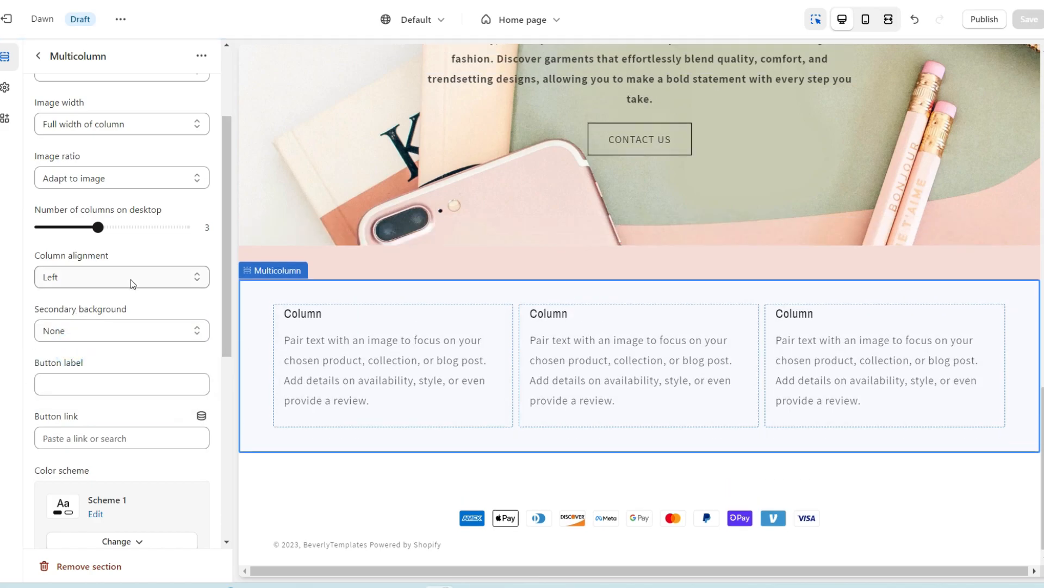
click(91, 277)
click(91, 305)
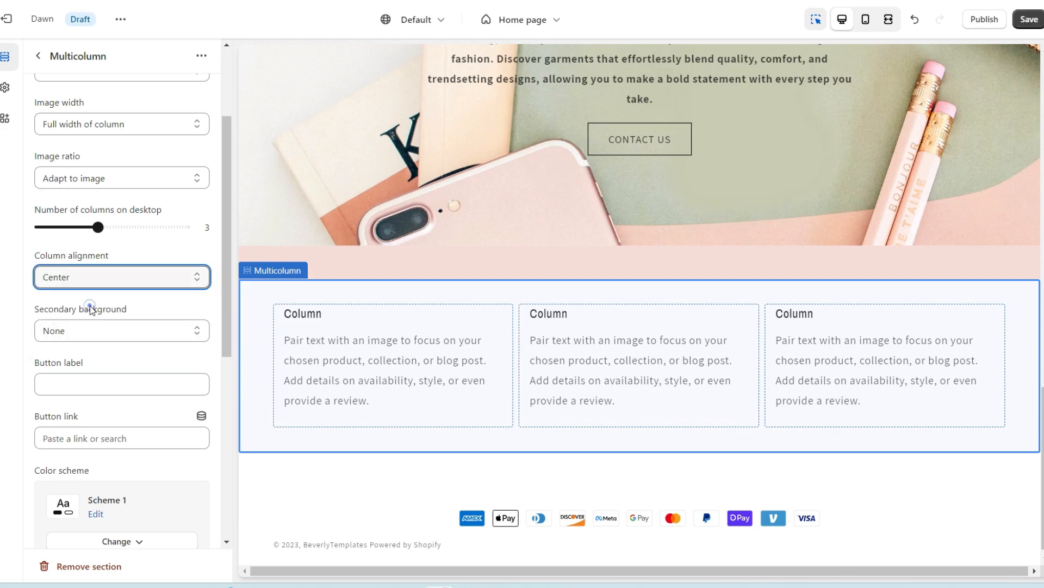
- Replace the first column's heading with bold "QUALITY"
click(391, 334)
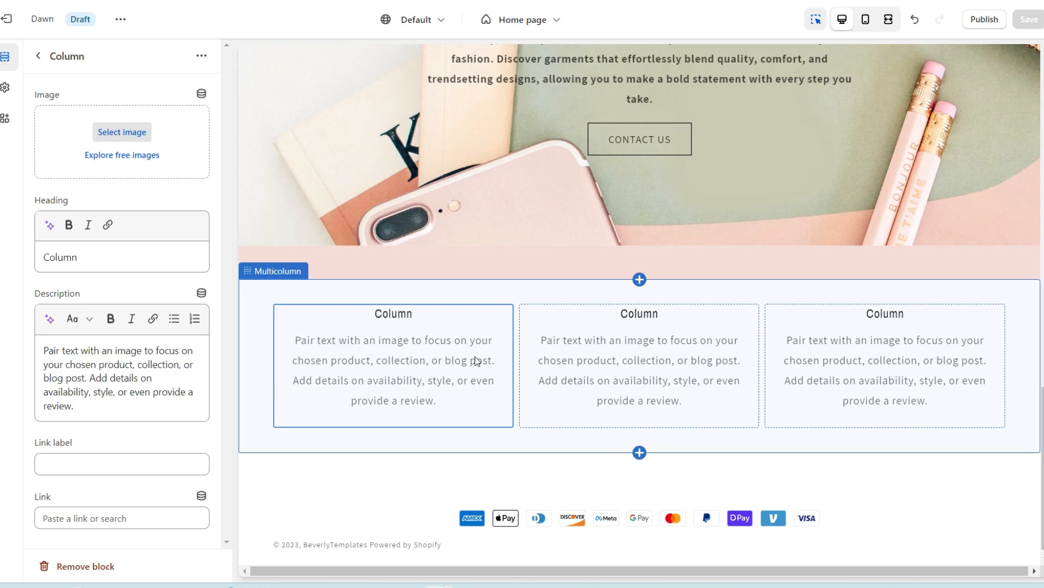
double_click(77, 262)
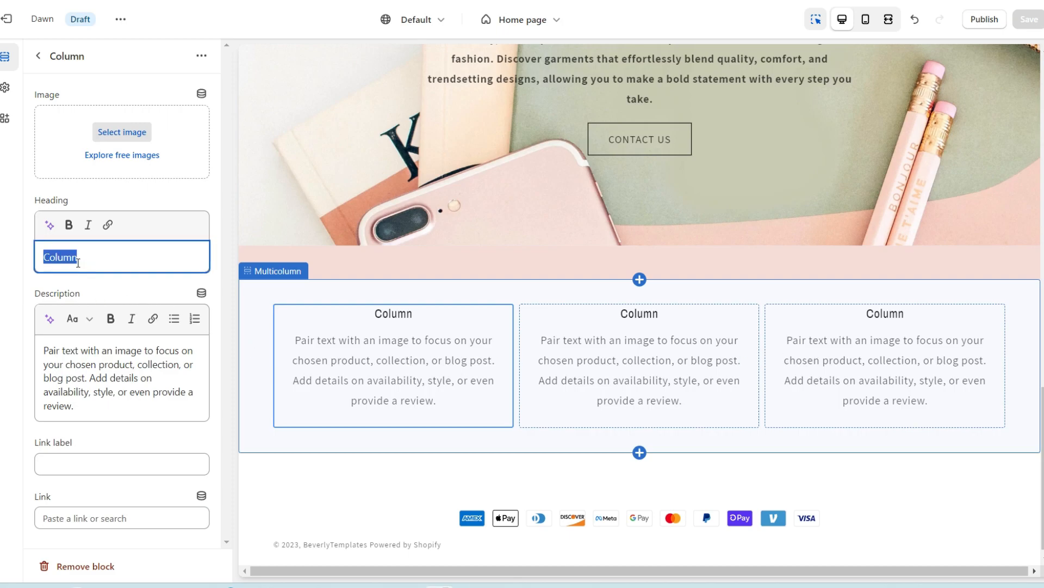
right_click(76, 261)
click(122, 331)
- Replace the second column's heading with bold "FAST SHIPPING"
click(597, 342)
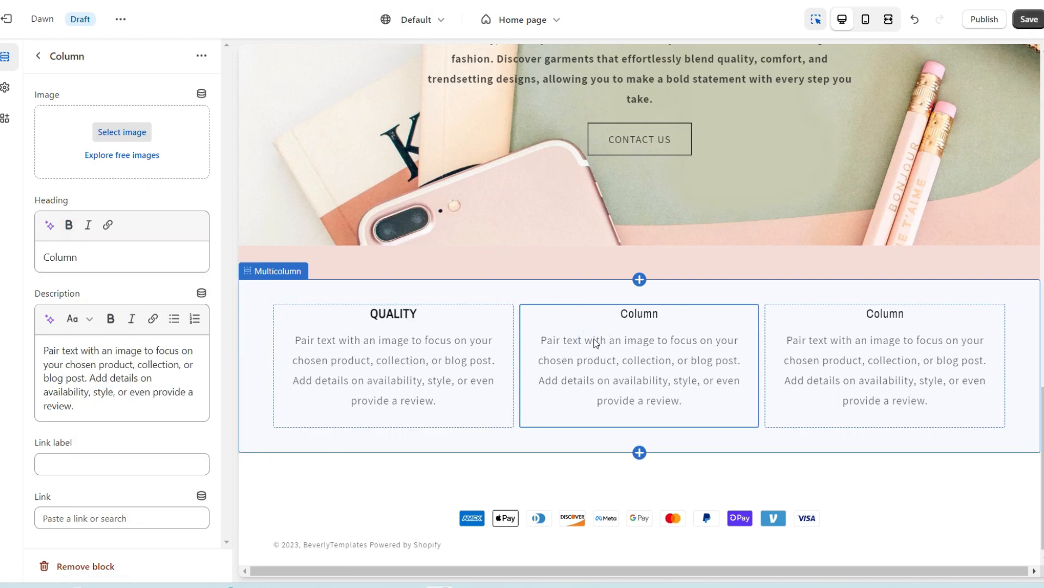
click(69, 259)
right_click(69, 261)
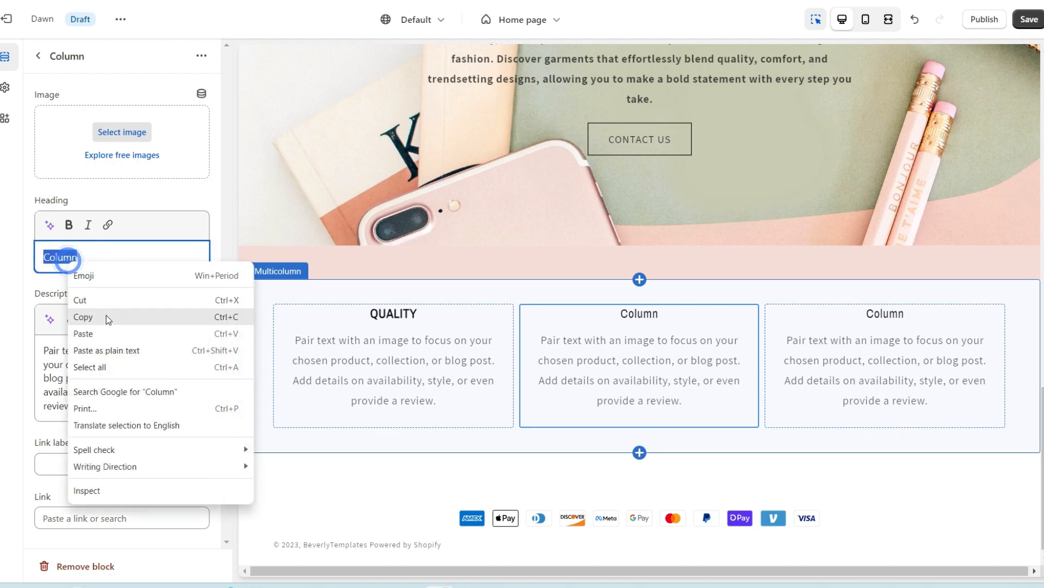
click(106, 335)
- Replace the third column's placeholder heading with the prepared heading text and return to the first column
click(926, 335)
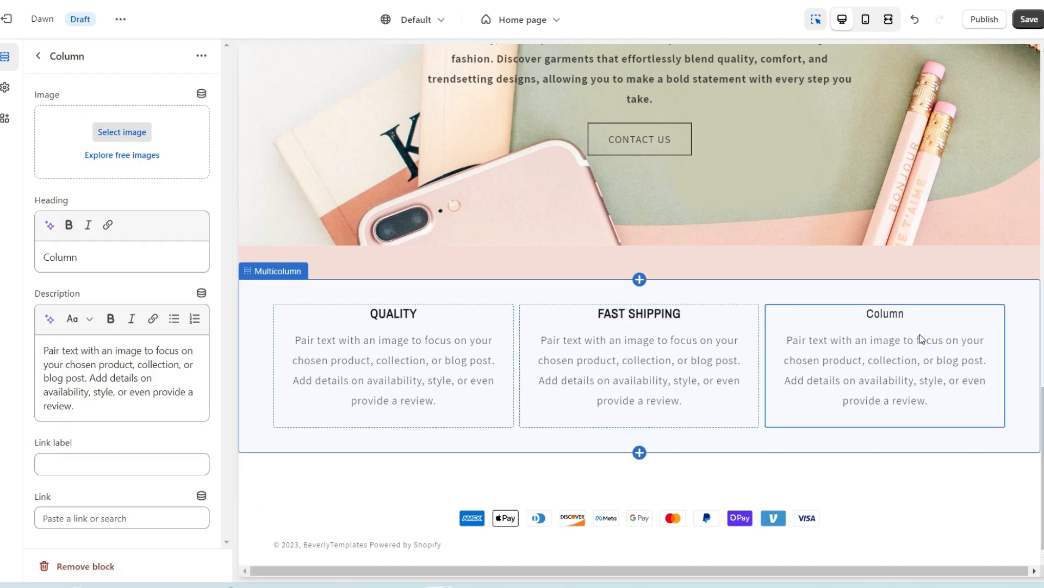
click(69, 258)
right_click(70, 258)
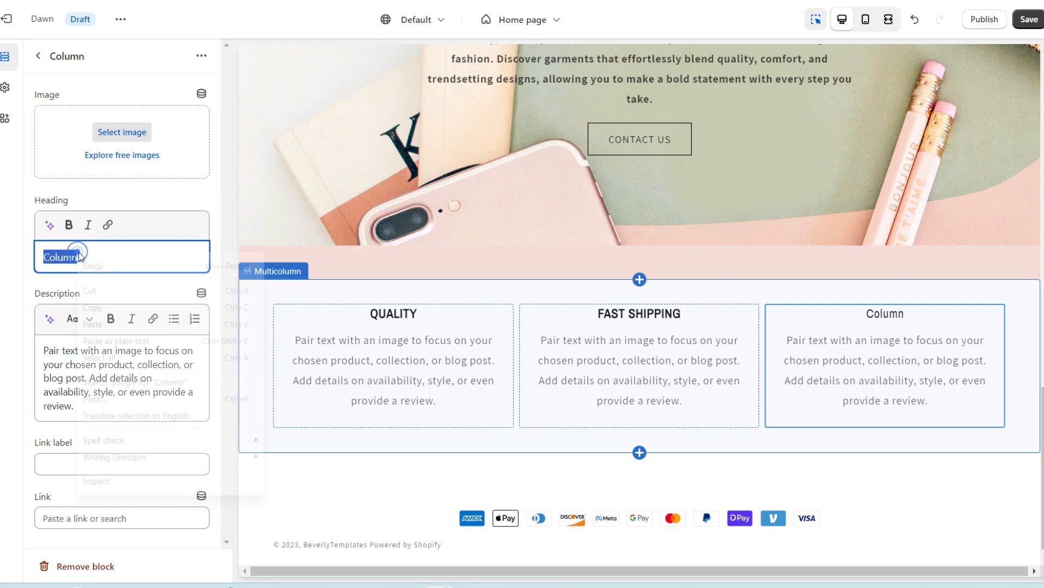
click(124, 334)
click(407, 360)
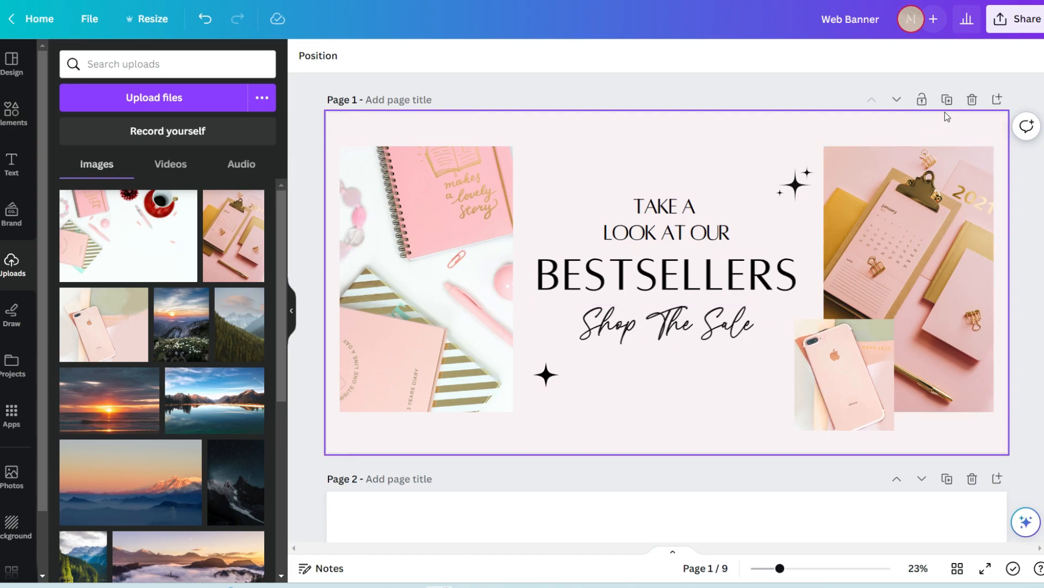
- In the Canva Web Banner design, add three blank pages after the bestsellers banner page
click(997, 99)
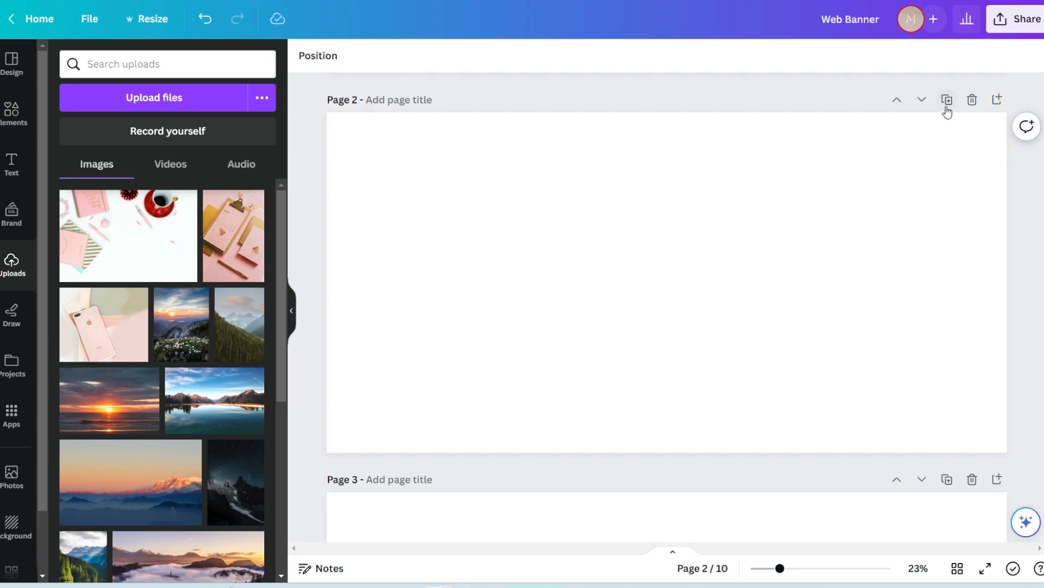
click(947, 100)
click(948, 104)
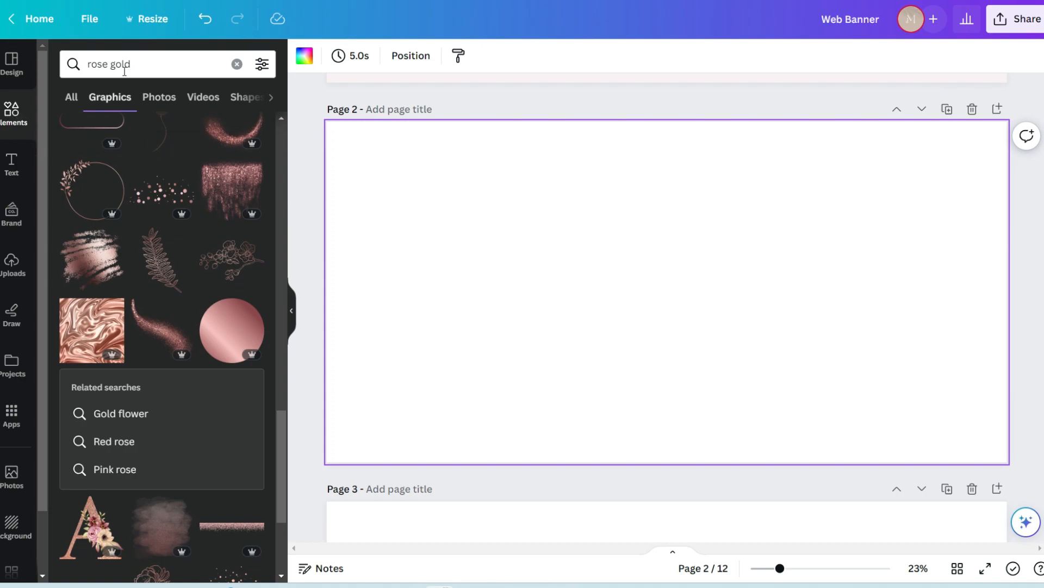
- Place a large rose gold gradient circle on page 2 and cover its centre with a slightly smaller white circle, leaving a thin ring
scroll(266, 337, down, 6)
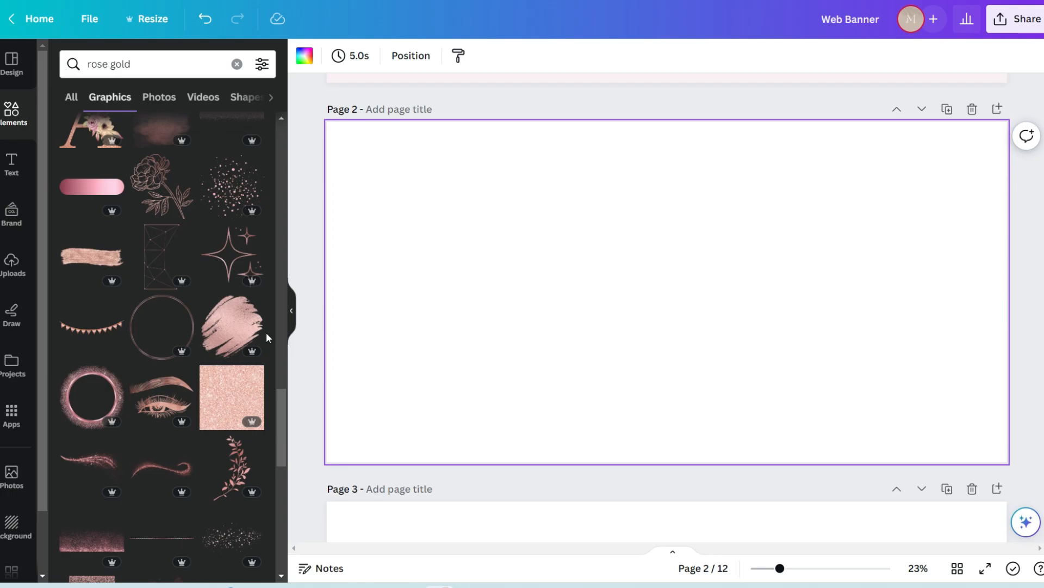
scroll(266, 333, down, 10)
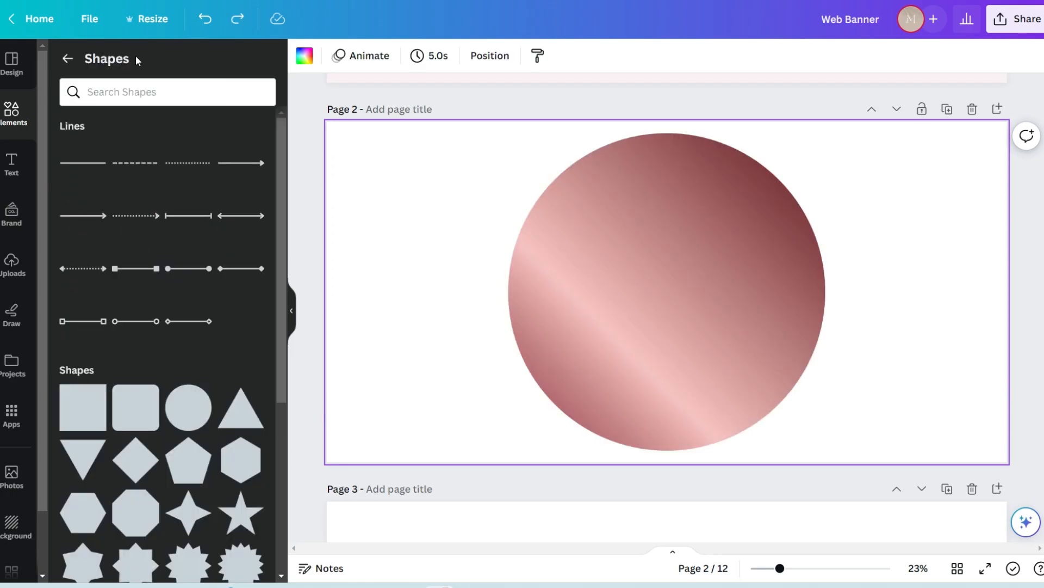
scroll(227, 295, down, 2)
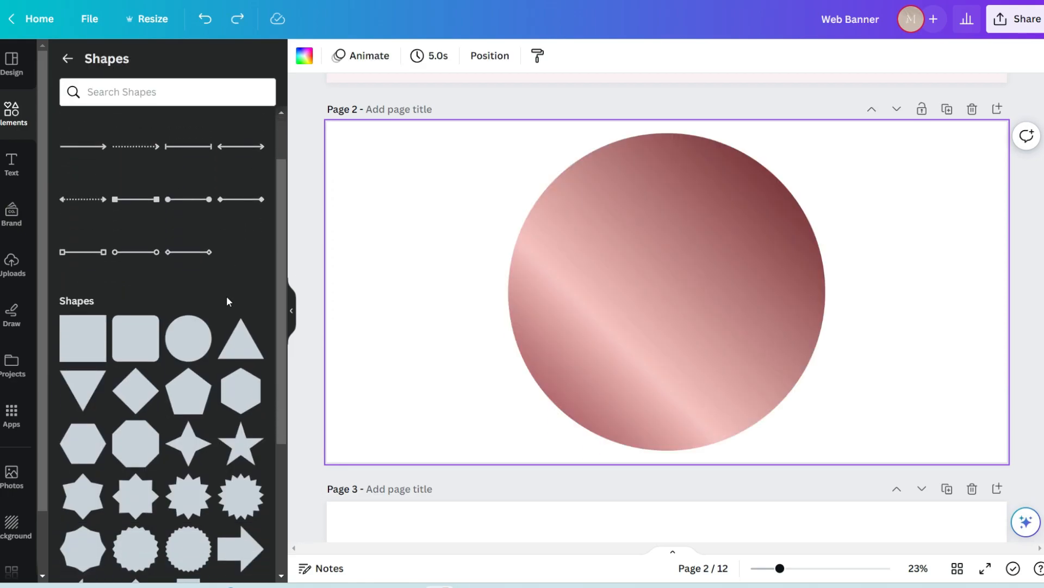
click(187, 343)
click(372, 56)
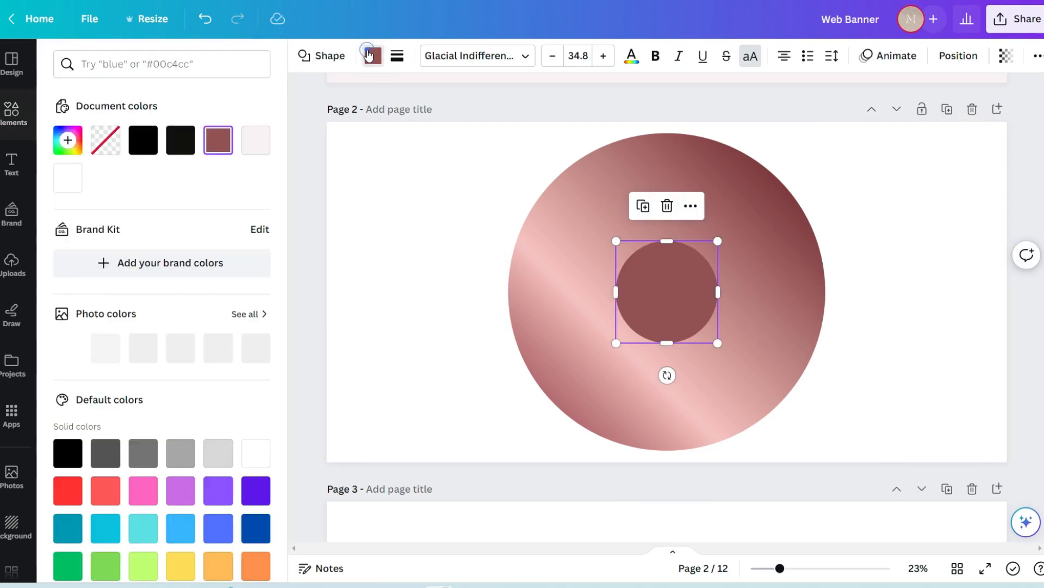
click(252, 450)
drag(718, 344, 894, 519)
drag(755, 380, 667, 292)
- Copy both circles of the rose gold ring on page 2 and paste them onto pages 3 and 4
drag(425, 274, 662, 265)
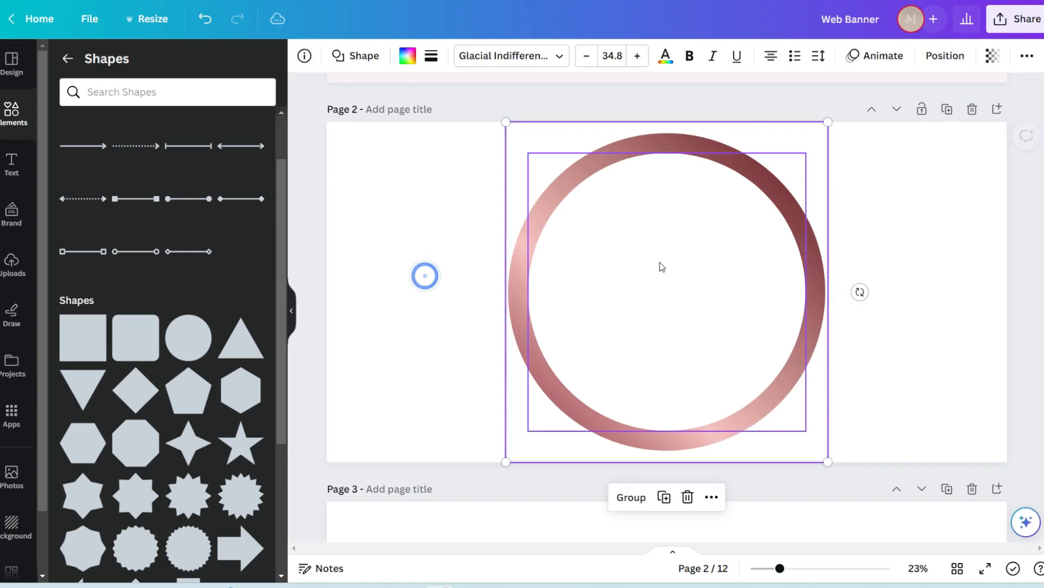
right_click(659, 265)
click(704, 235)
scroll(707, 253, down, 5)
click(706, 253)
right_click(706, 253)
click(752, 328)
scroll(751, 321, down, 5)
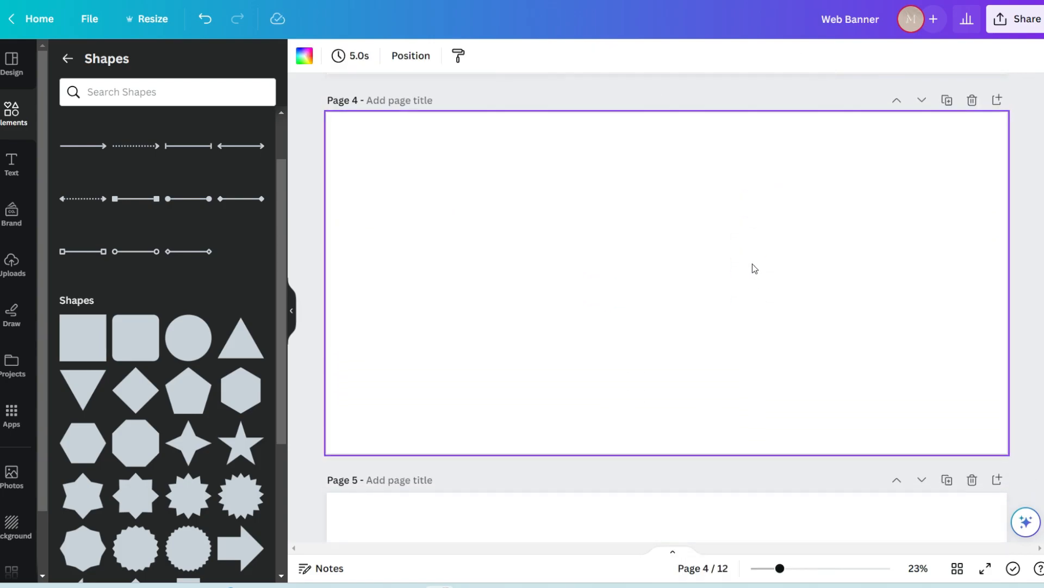
right_click(752, 266)
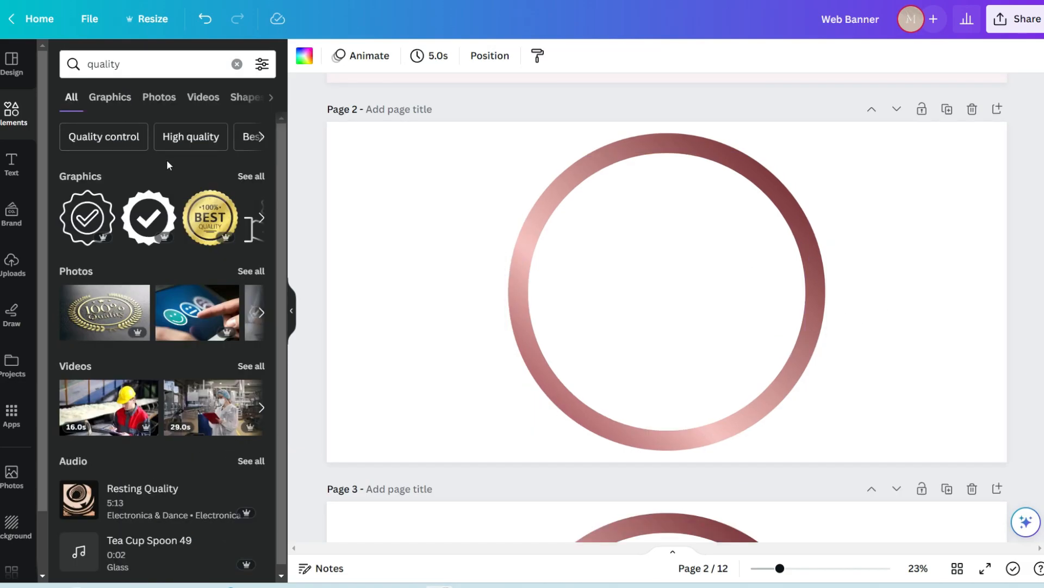
- Show all graphics for the quality search and add the outlined check-mark award ribbon inside the ring on page 2
click(246, 176)
click(153, 282)
click(956, 333)
- Add the outlined speeding truck from a "fast shipping" search to page 3, and an enlarged headset agent from "customer service" to page 4
scroll(956, 333, down, 5)
click(215, 62)
text(fast shipping)
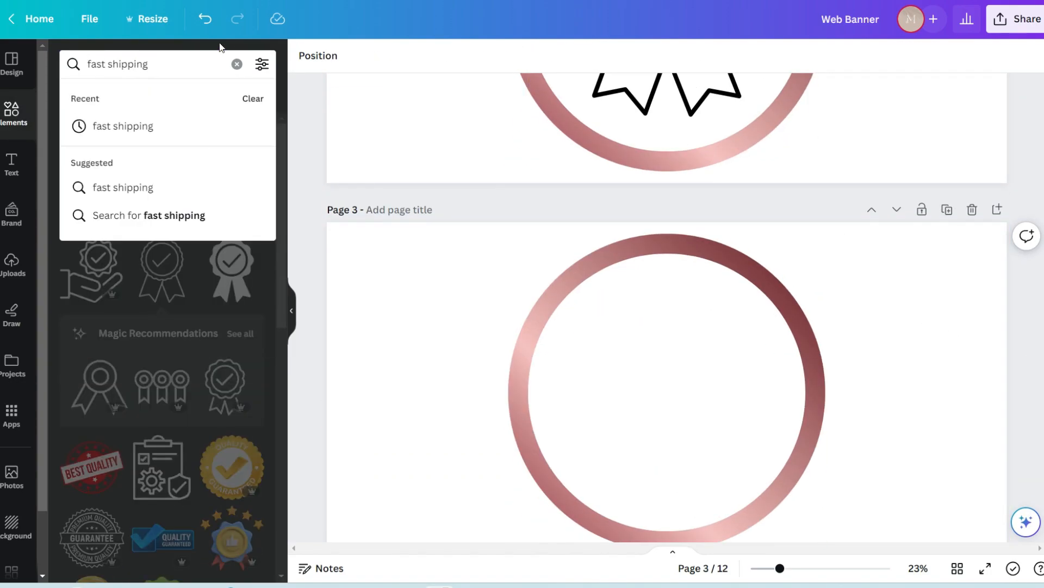
key(Return)
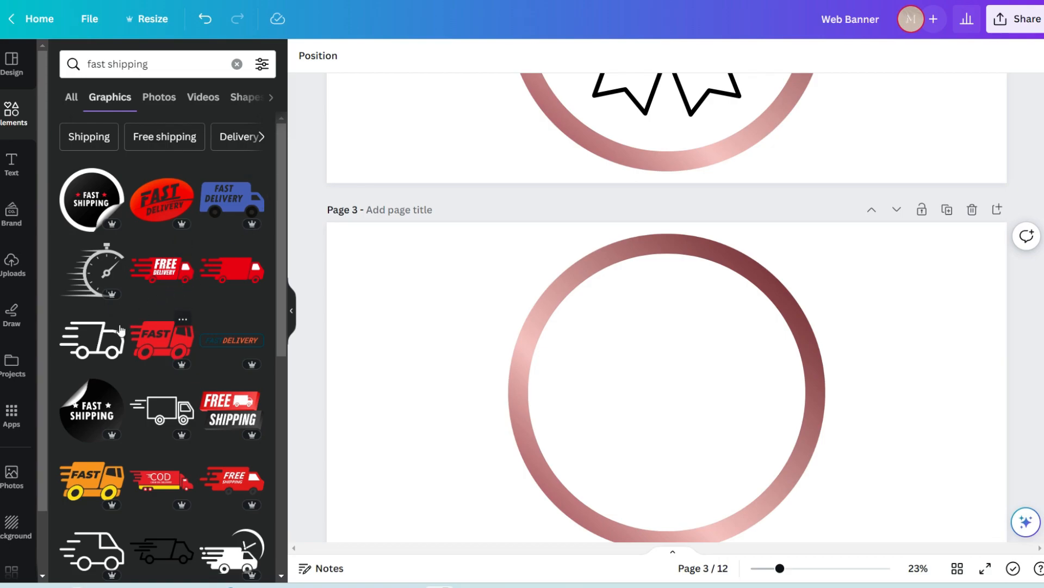
click(103, 342)
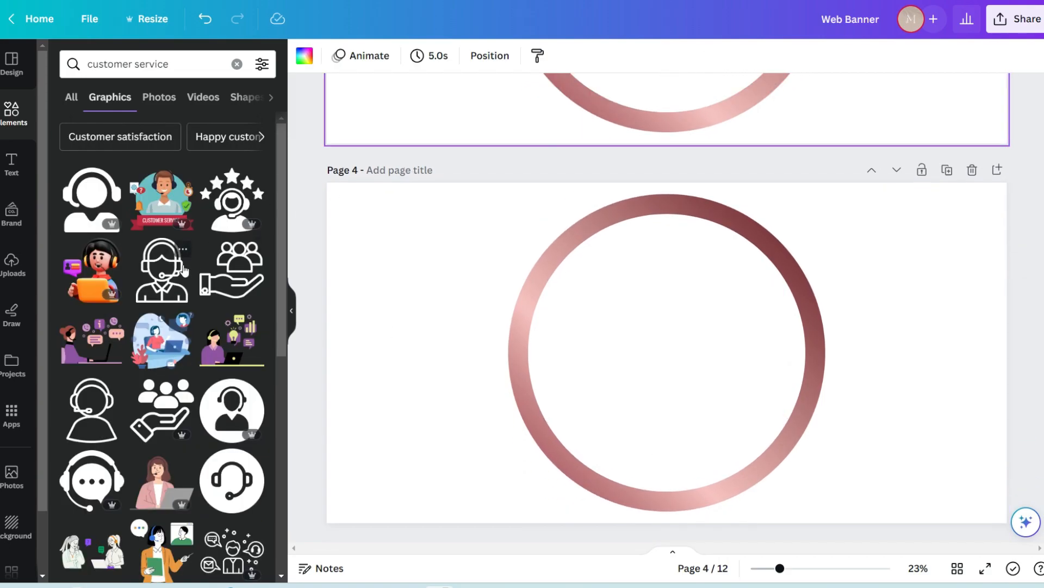
click(183, 270)
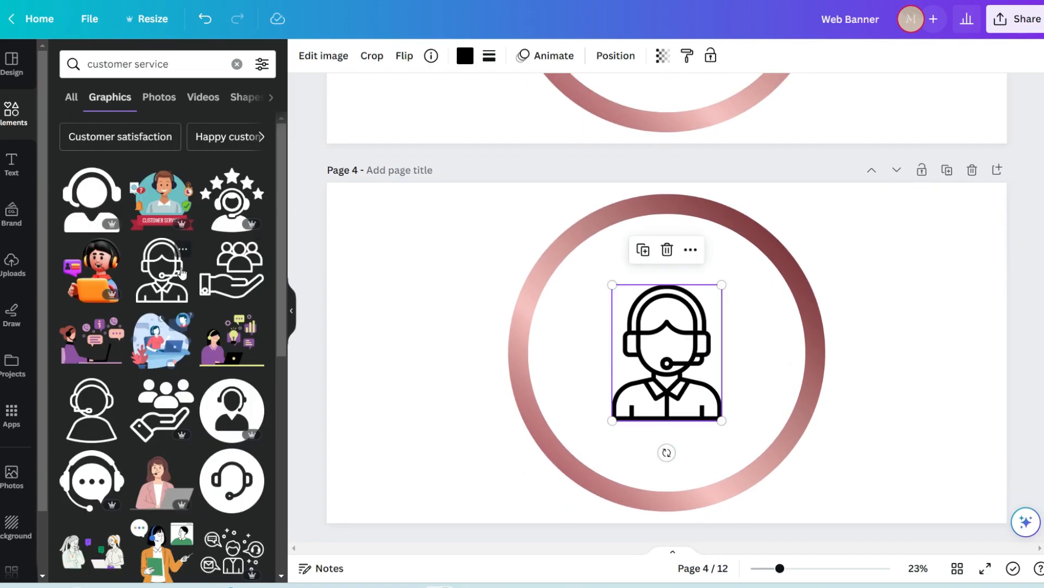
drag(721, 285, 770, 241)
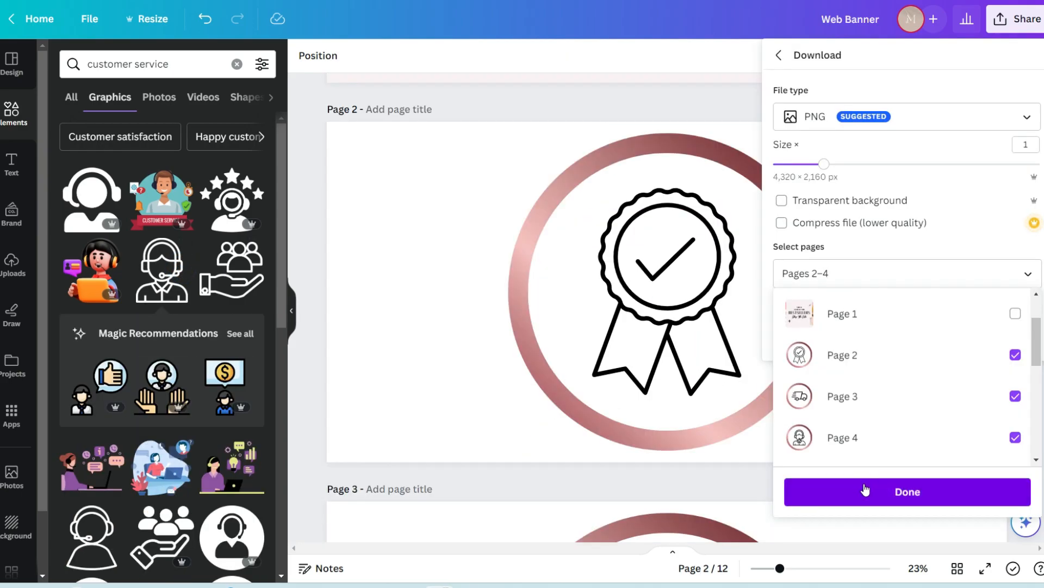
- Confirm pages 2–4 as the export selection and download them as PNG files
click(866, 492)
click(907, 335)
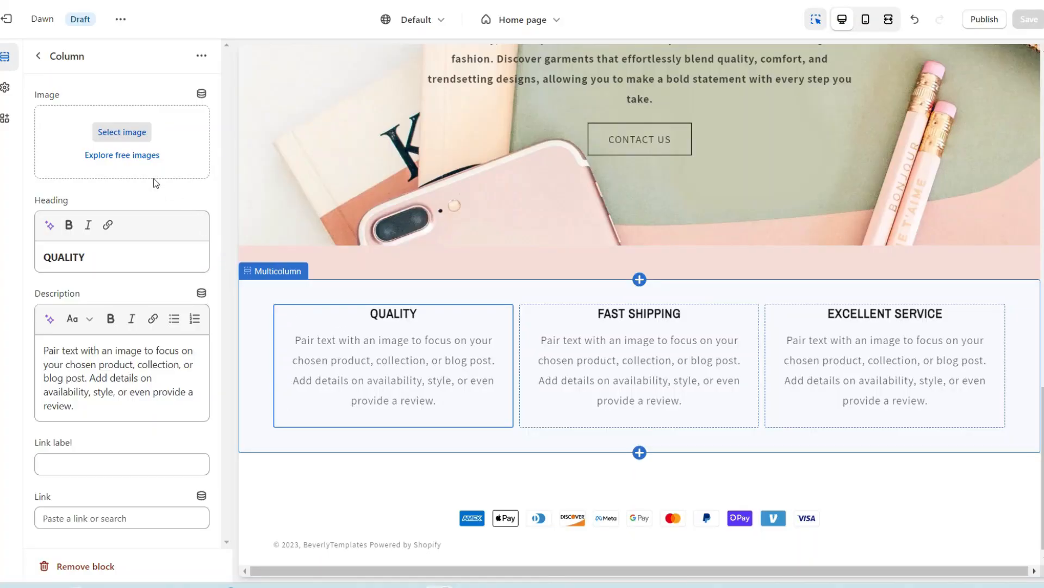
- In the Shopify theme editor, upload the three ring icons and set each as the image of its matching column, starting with QUALITY
click(129, 137)
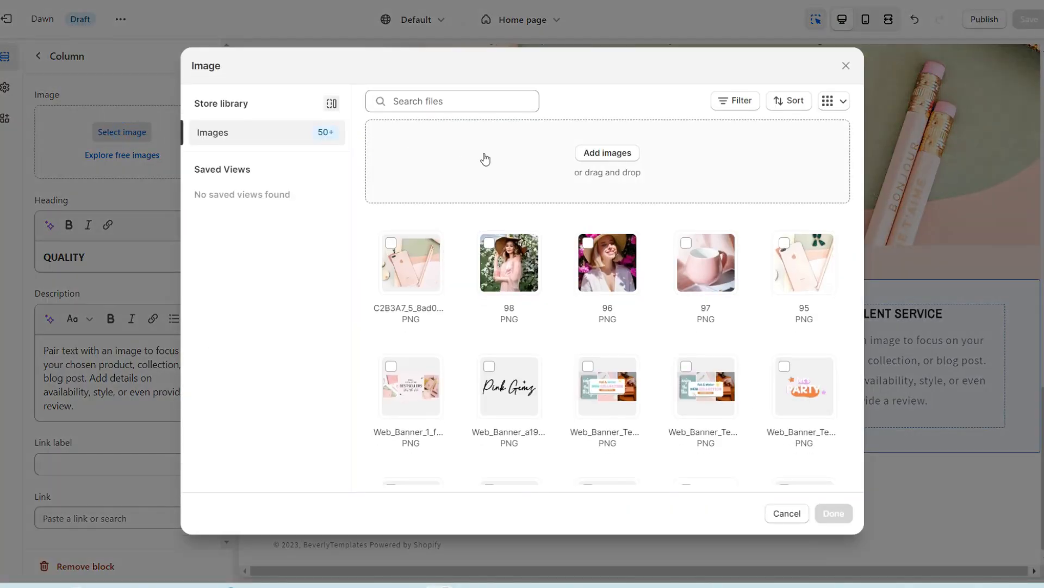
click(393, 243)
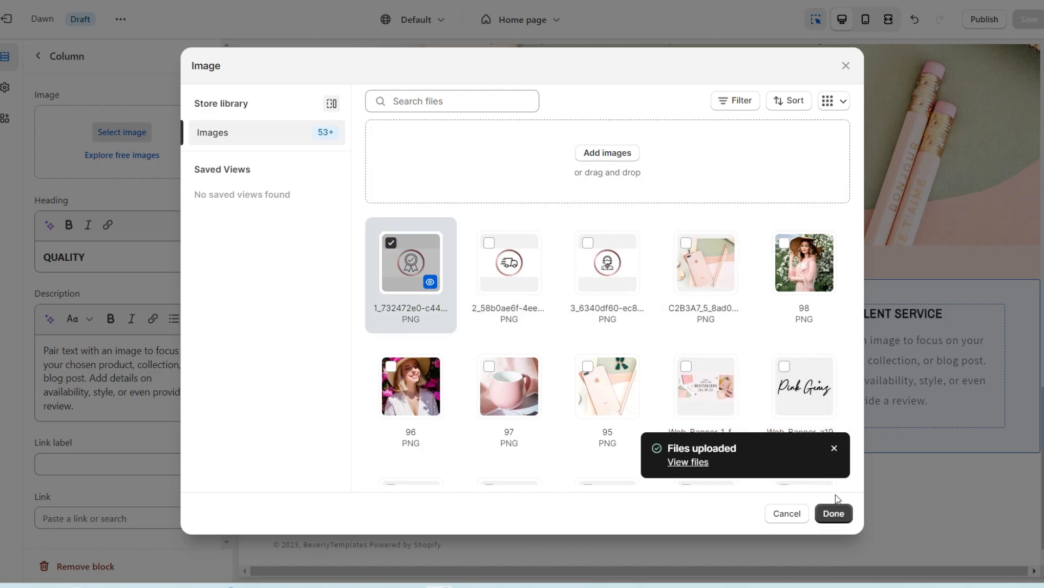
click(835, 512)
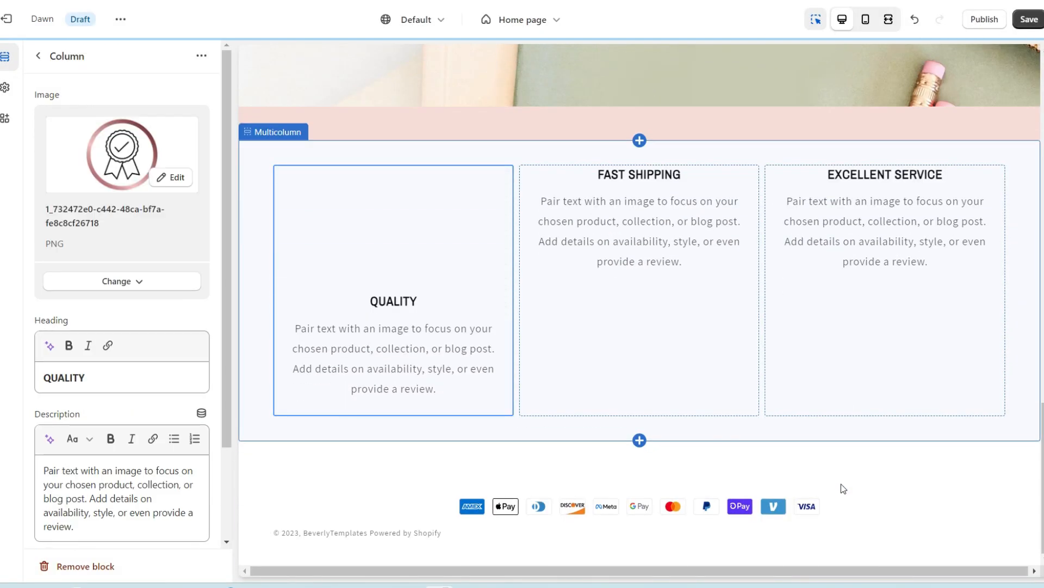
click(846, 400)
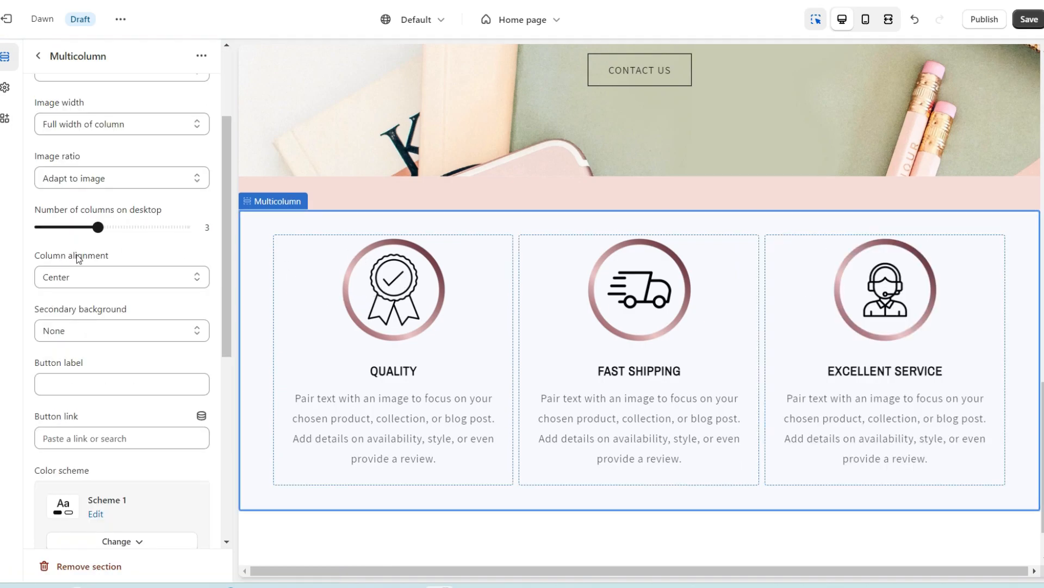
- Set the features section's image width to half width of column and review the icons in the page preview
scroll(79, 258, up, 3)
click(66, 261)
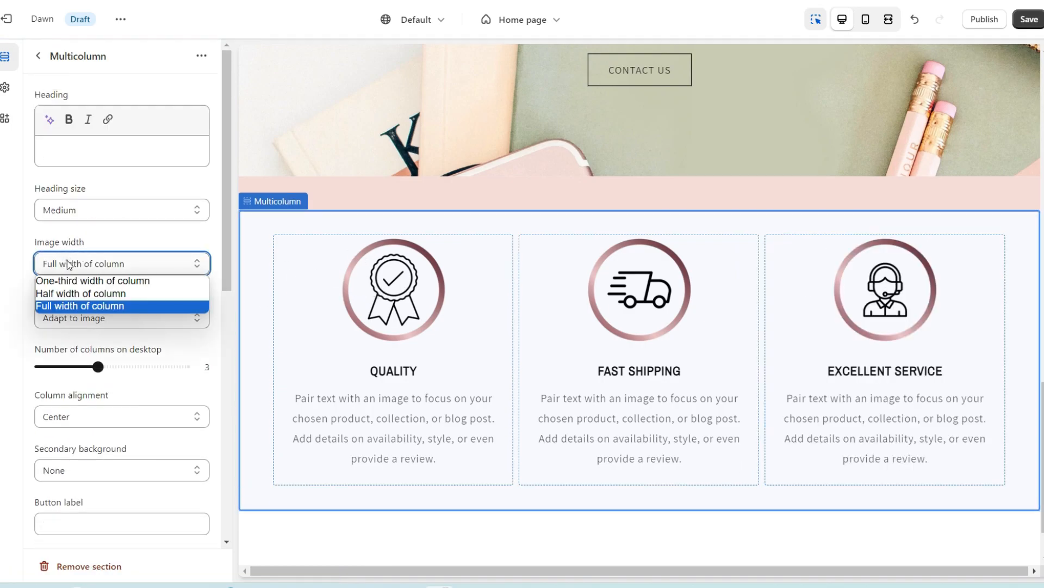
click(79, 298)
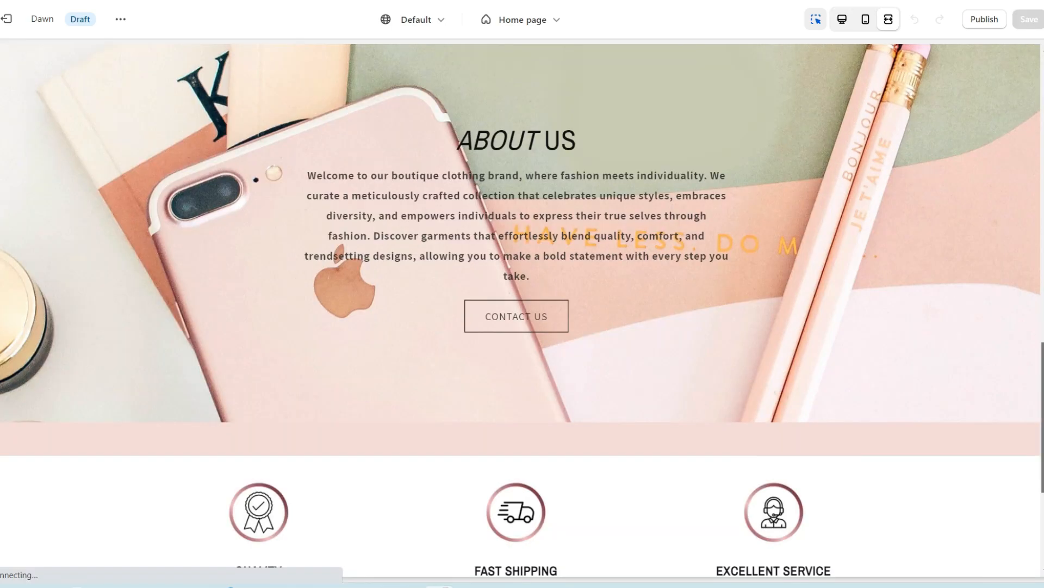
scroll(522, 313, down, 3)
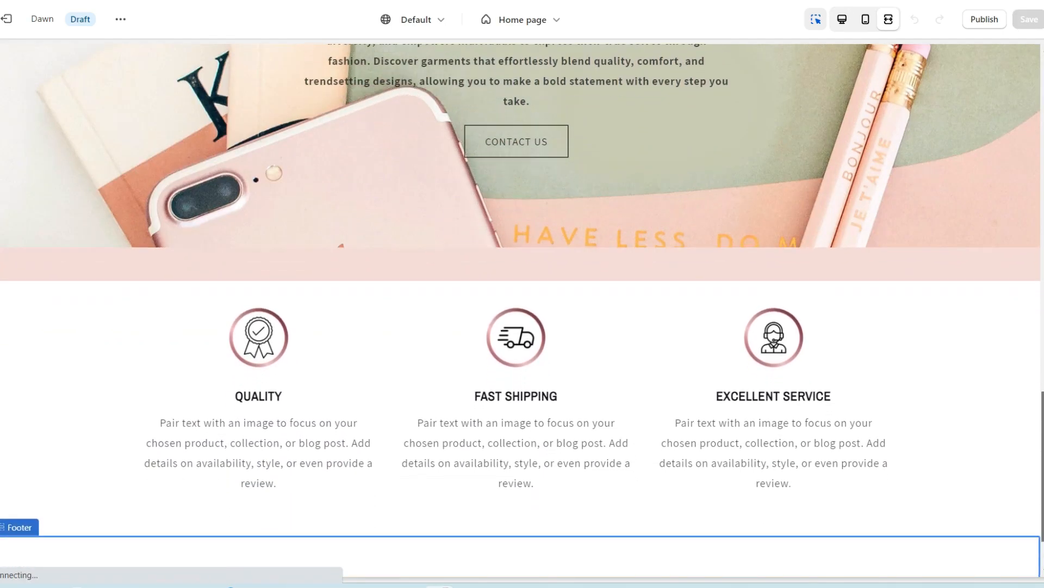
scroll(522, 313, up, 5)
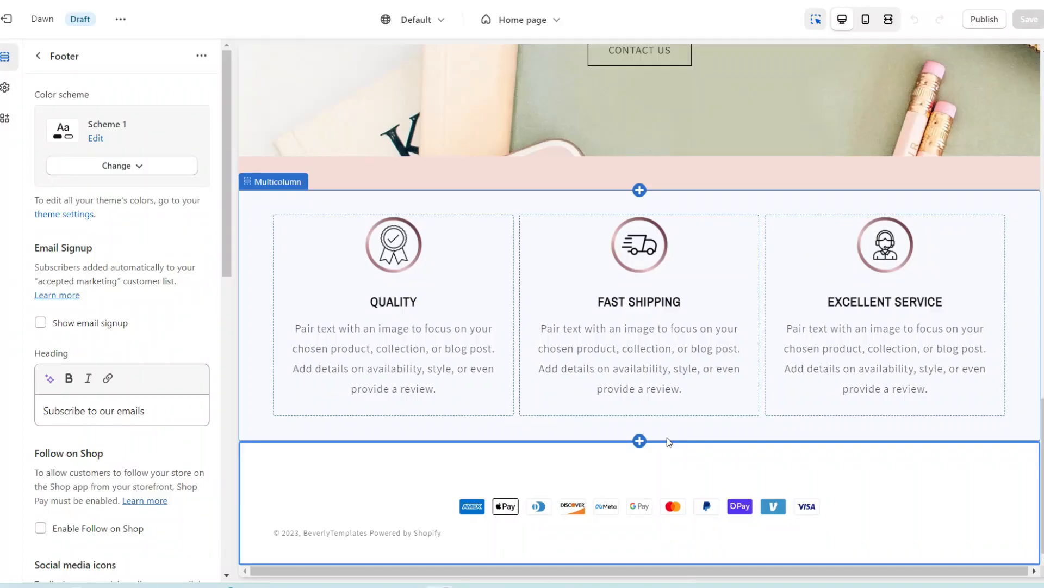
- Add a Featured collection section to the template between the features columns and the footer
click(642, 442)
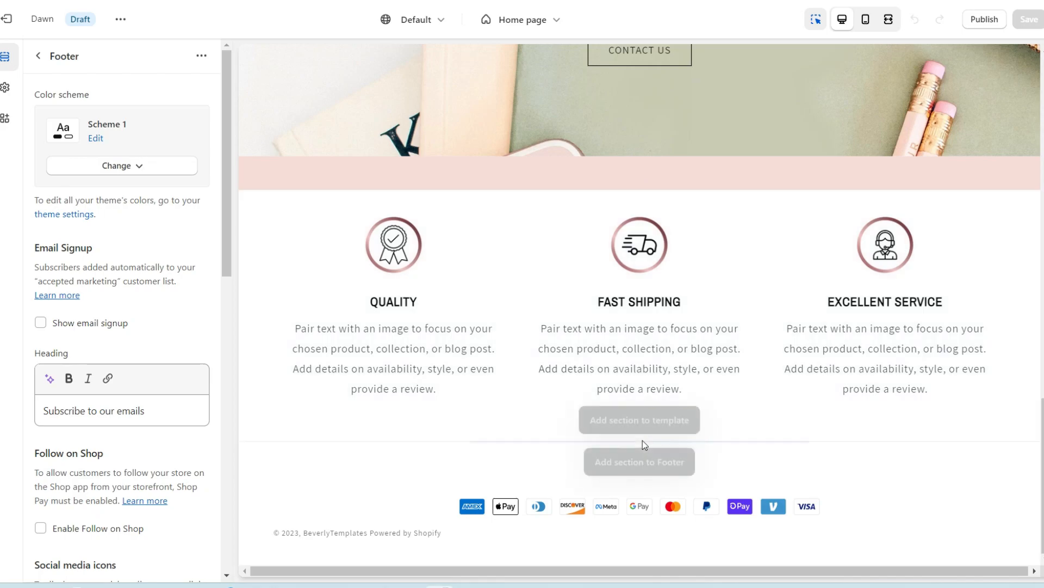
click(643, 423)
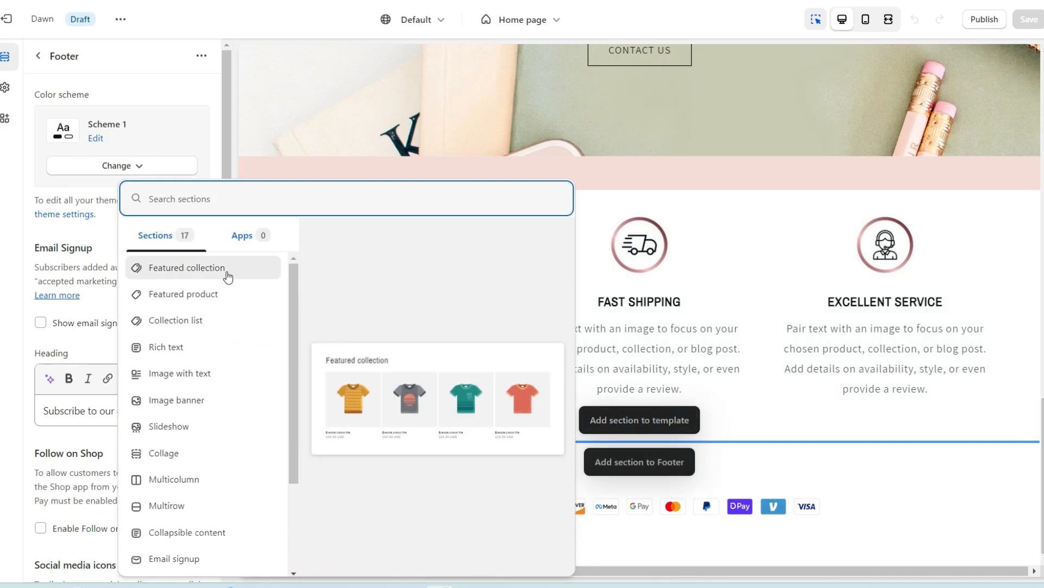
click(226, 278)
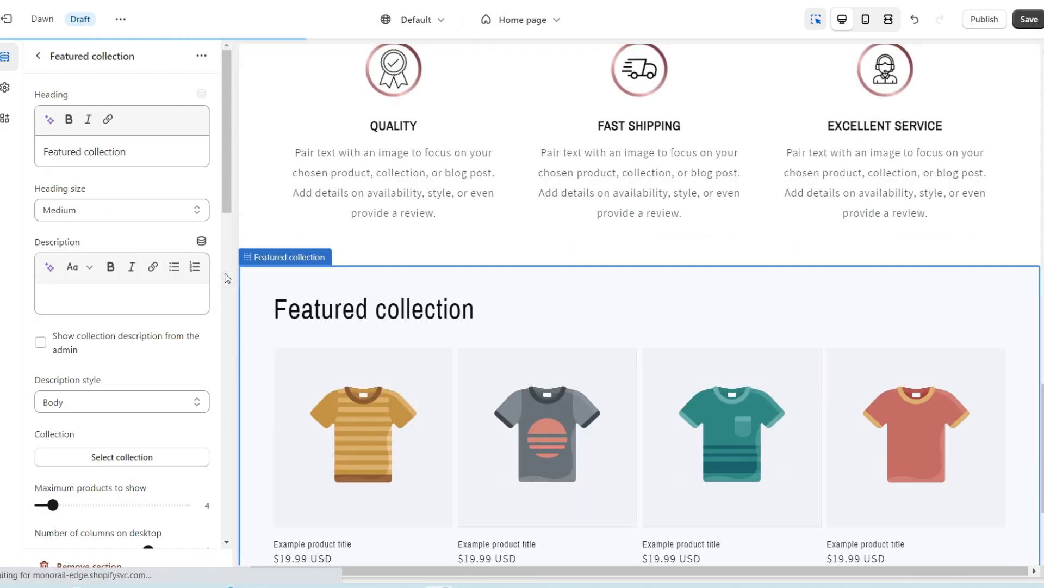
- Replace the featured collection's heading with the copied text "SHOP THE FAVES ✧"
triple_click(90, 148)
right_click(98, 150)
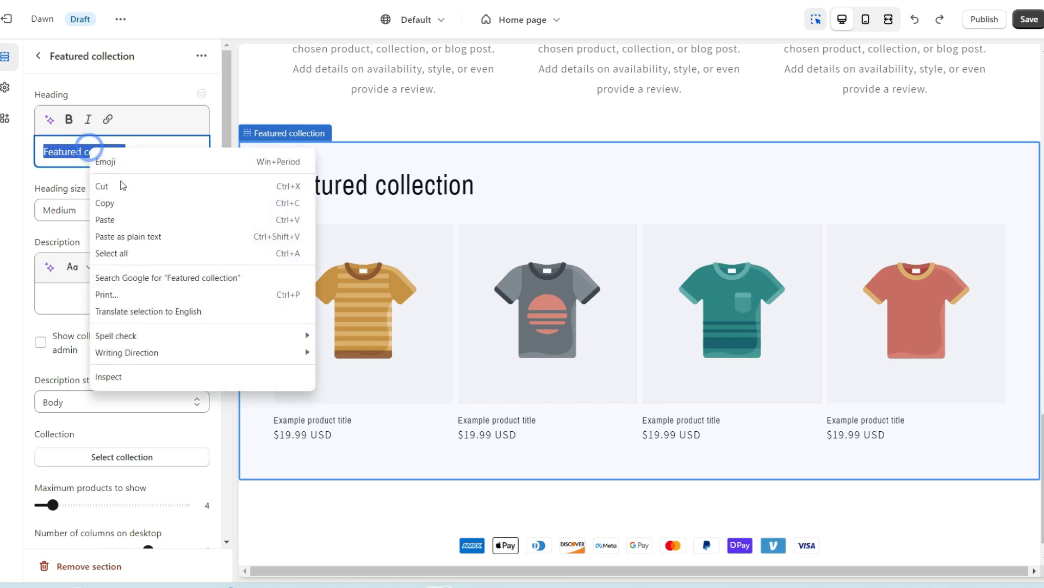
click(130, 216)
- Apply the pink Scheme 2 color scheme to the featured collection section
scroll(102, 286, down, 10)
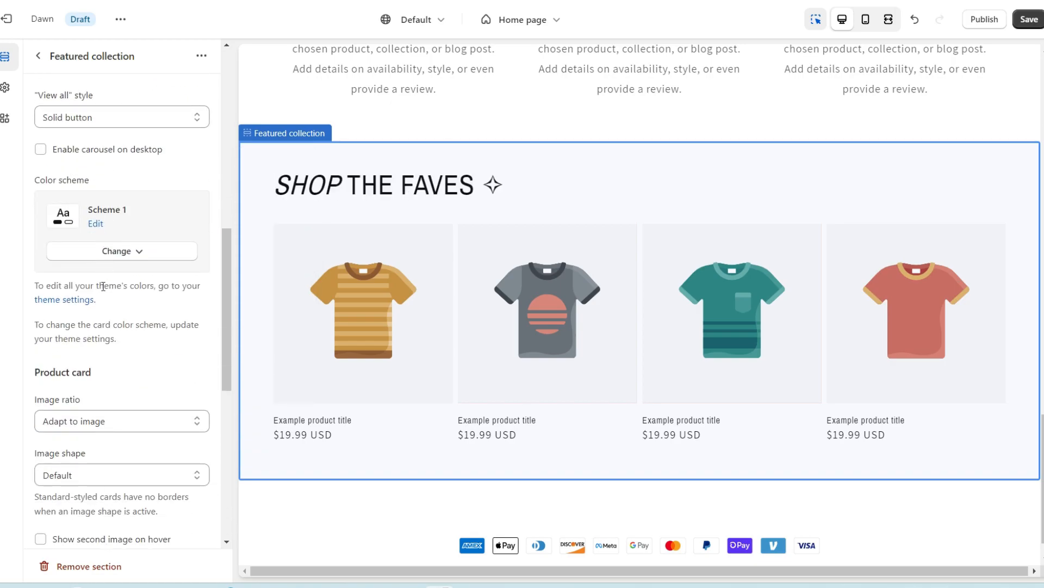
click(116, 263)
click(96, 322)
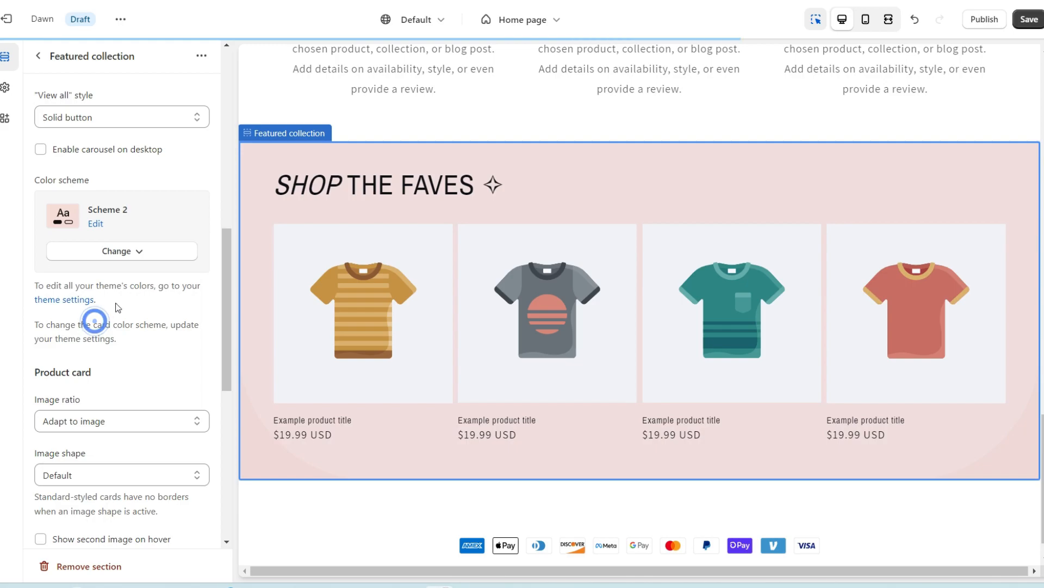
scroll(114, 349, up, 10)
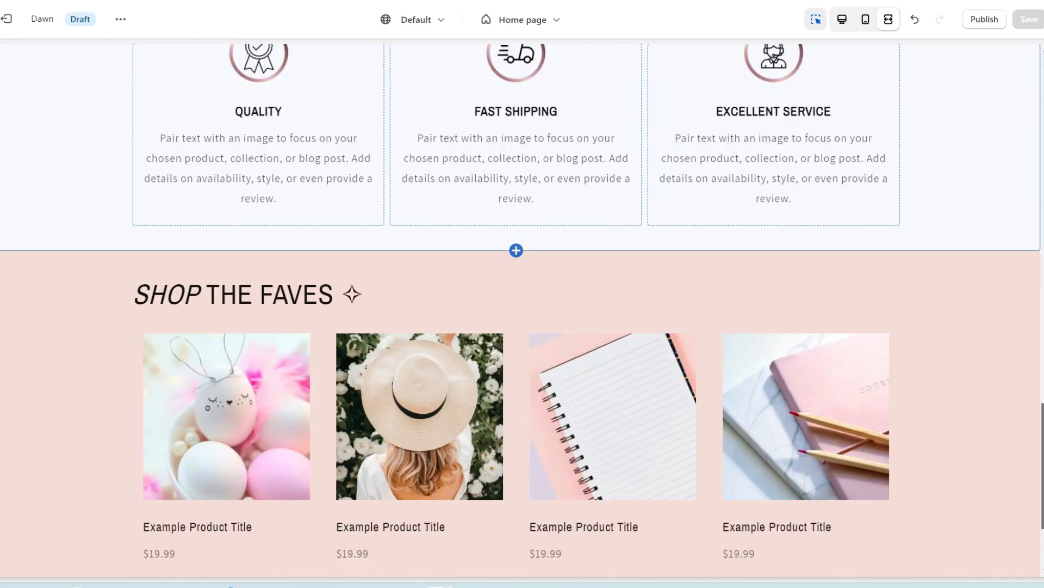
- Add a Multicolumn section to the template below the SHOP THE FAVES products and clear its button label
scroll(521, 300, down, 3)
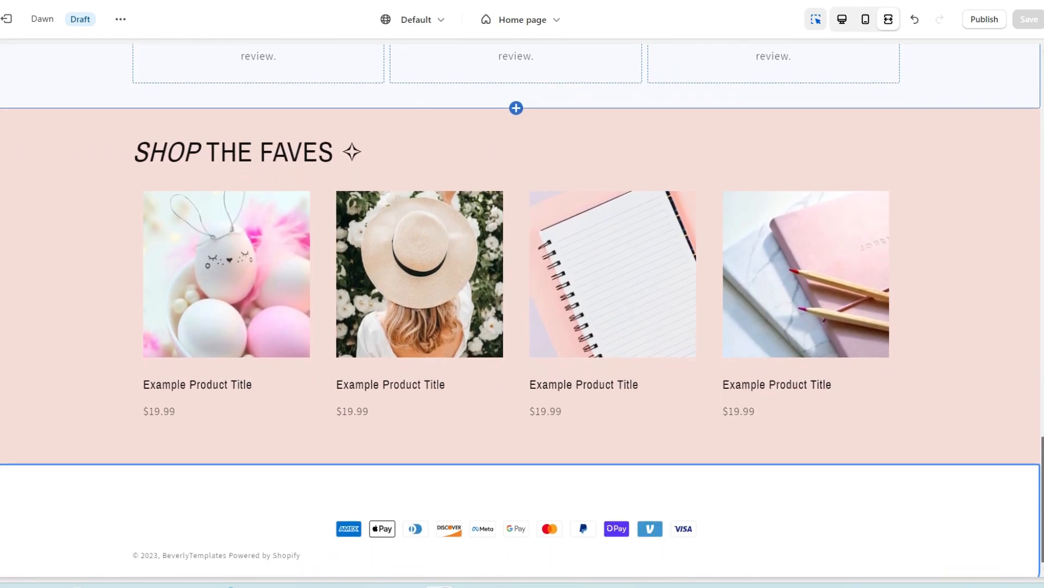
scroll(520, 300, up, 4)
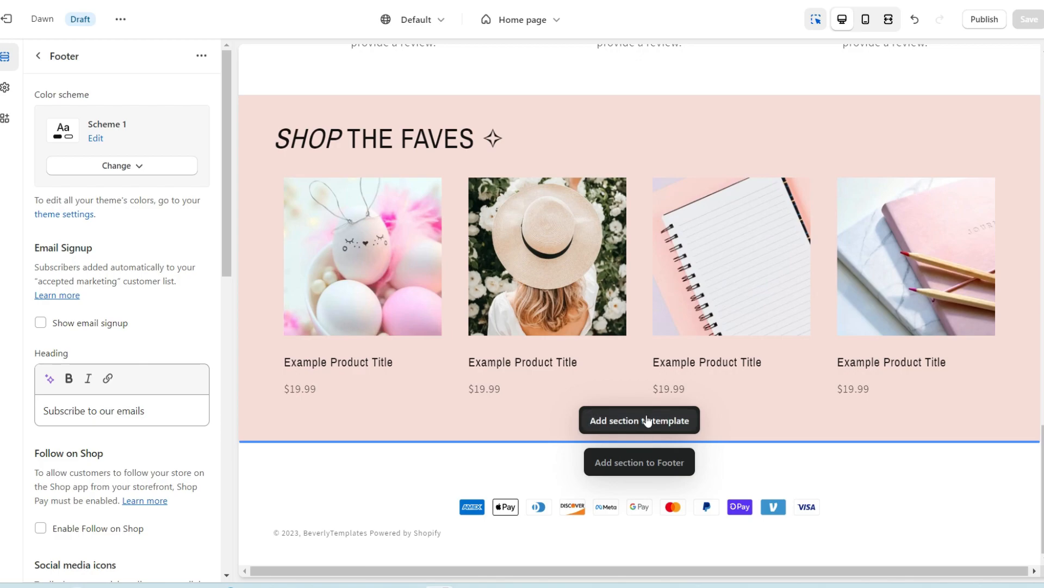
click(646, 421)
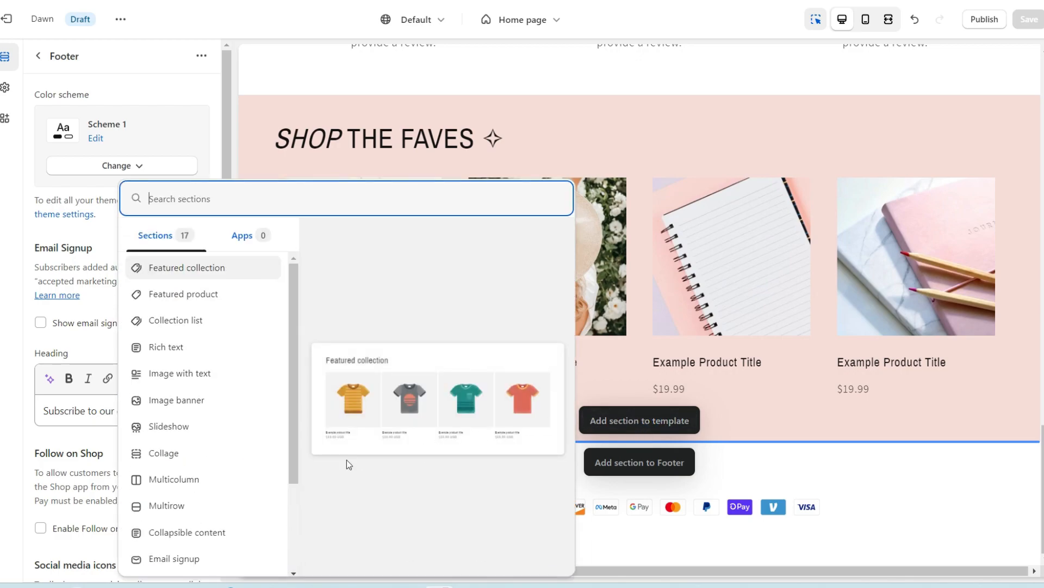
click(212, 480)
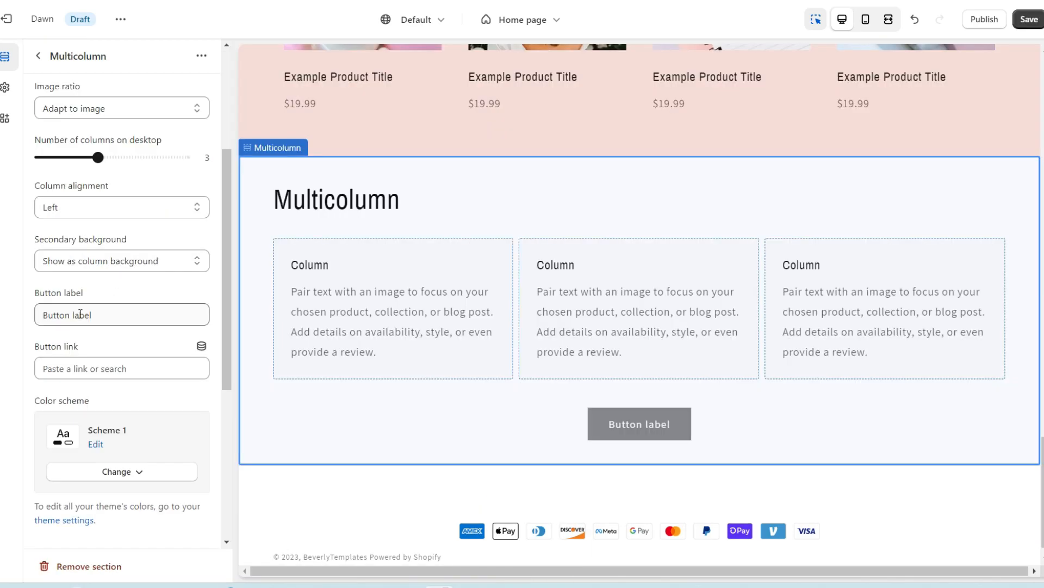
triple_click(80, 315)
key(BackSpace)
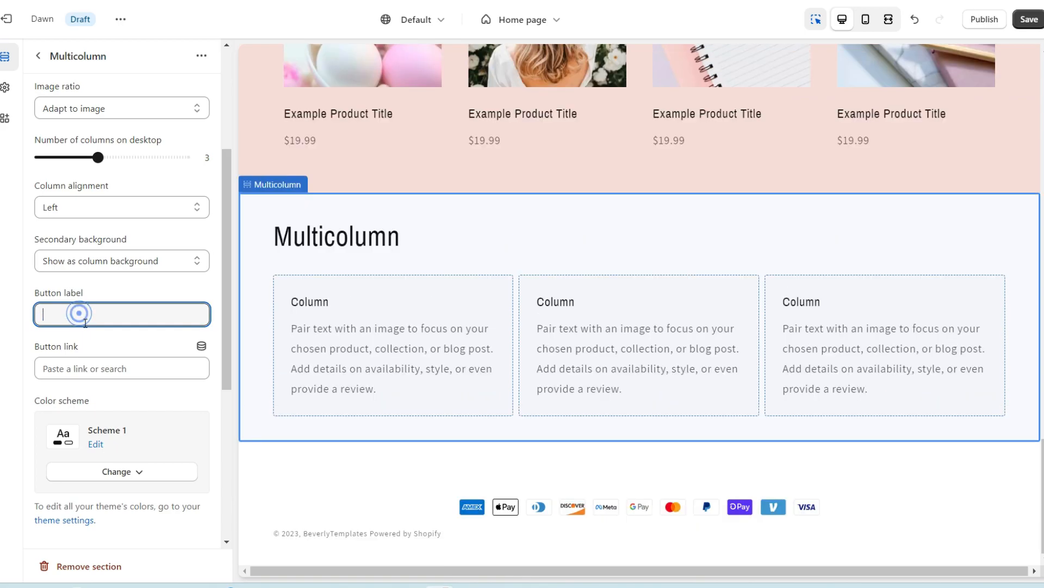
- Replace the new multicolumn section's heading with the copied text "CUSTOMER FEEDBACK ✦"
scroll(70, 157, up, 4)
triple_click(70, 156)
right_click(70, 156)
click(87, 224)
- Set the customer feedback section's secondary background to None and its column alignment to Center
scroll(94, 413, down, 1)
click(94, 400)
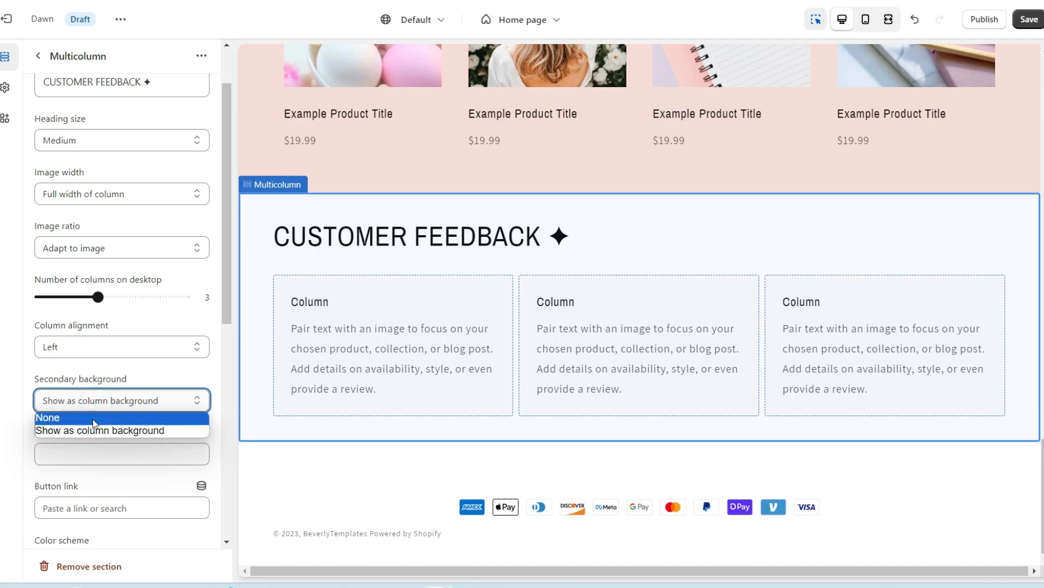
click(94, 419)
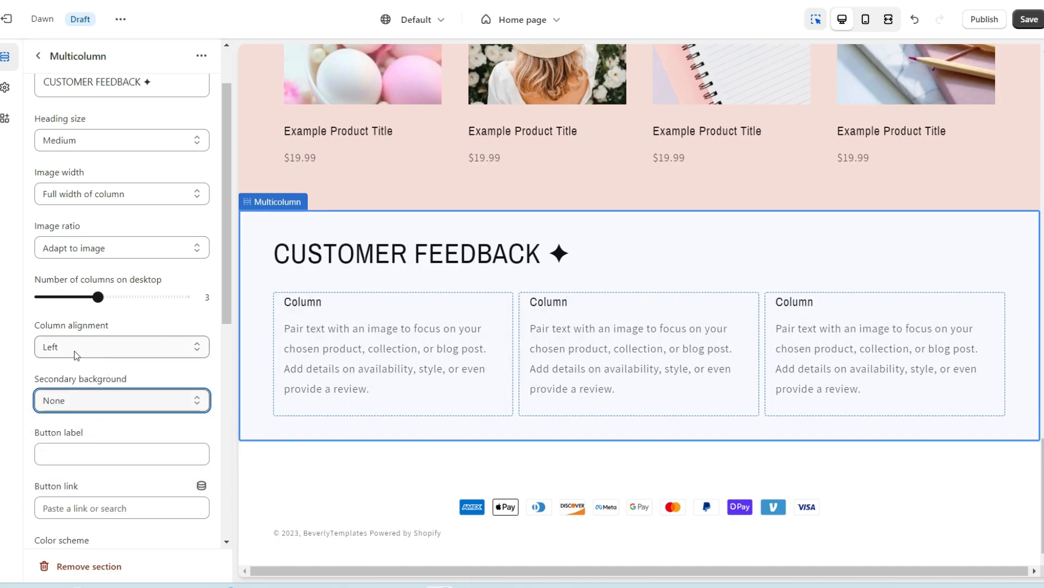
click(55, 347)
click(60, 375)
- Apply the Scheme 4 color scheme to the customer feedback section
scroll(72, 380, down, 4)
click(165, 409)
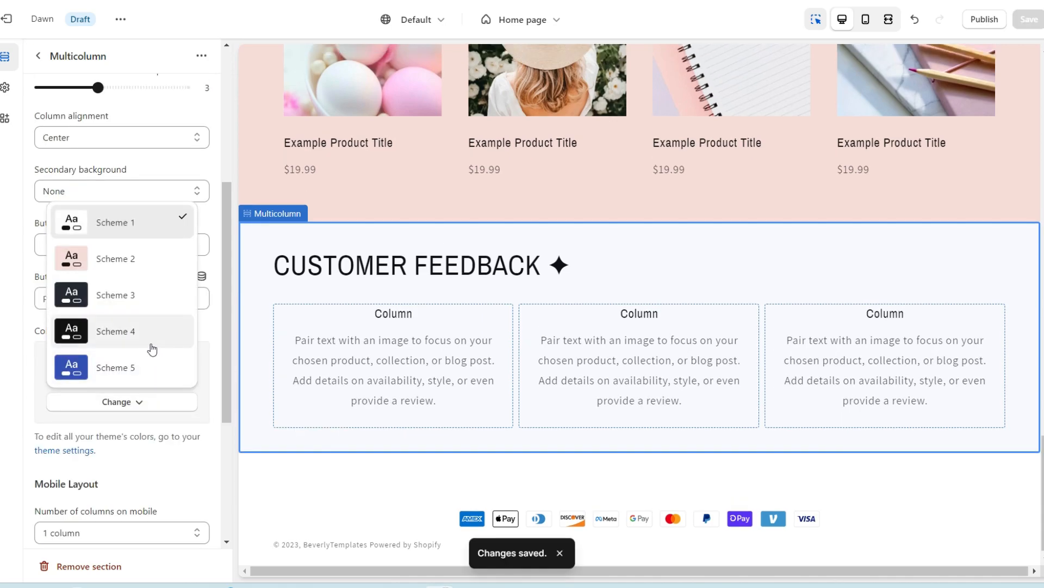
click(136, 339)
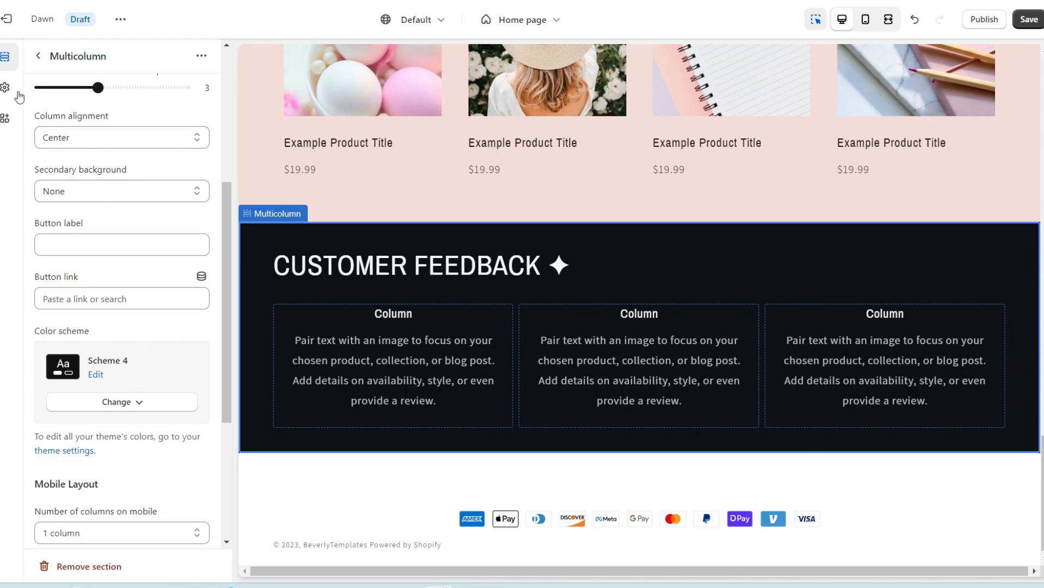
- In the theme's color settings, change Scheme 4's background to a very pale pink
click(5, 88)
click(87, 127)
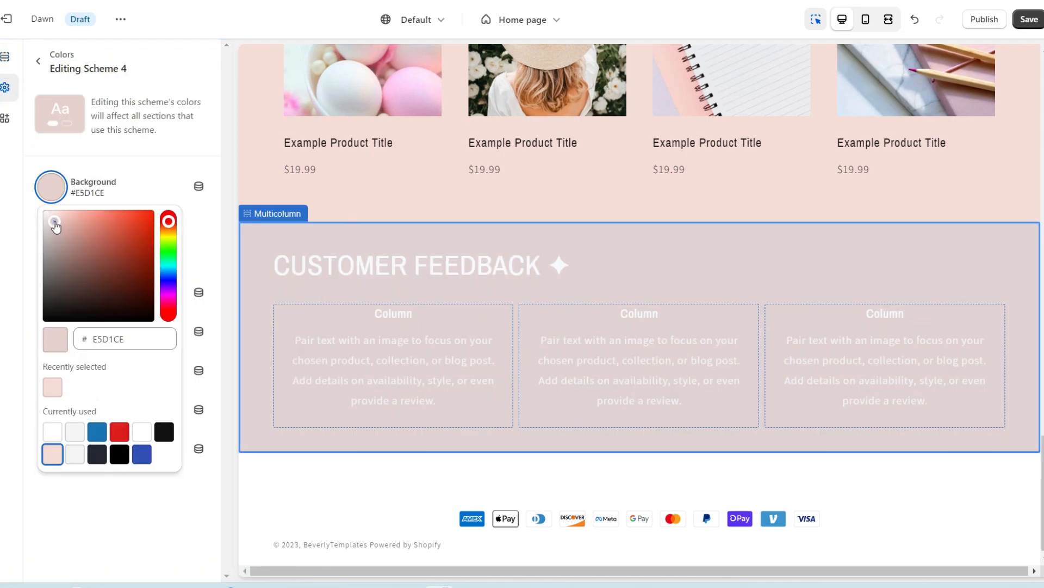
drag(53, 222, 54, 214)
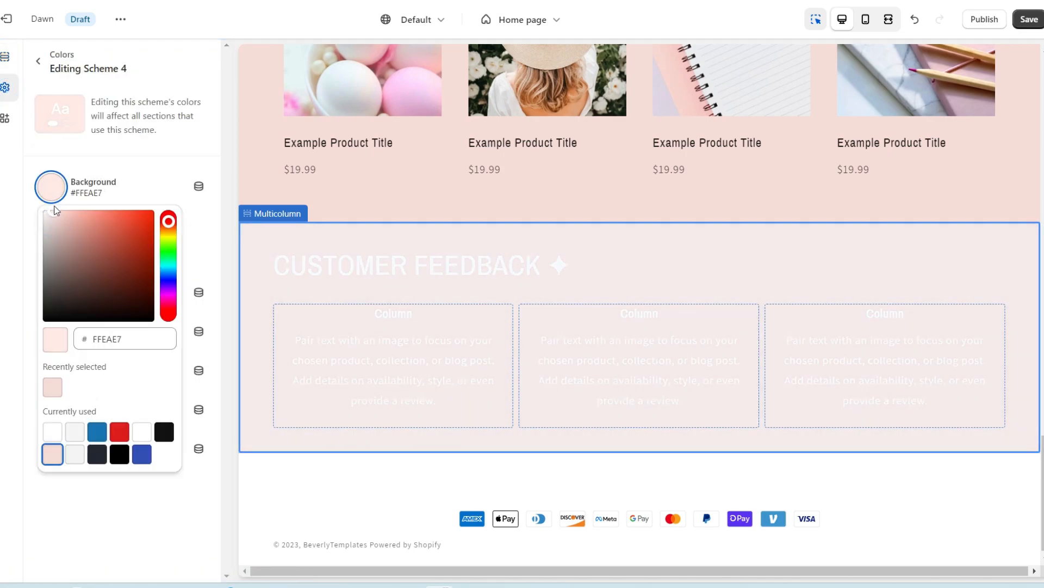
click(47, 293)
- Set Scheme 4's text color to black and return to the customer feedback section's settings
click(47, 293)
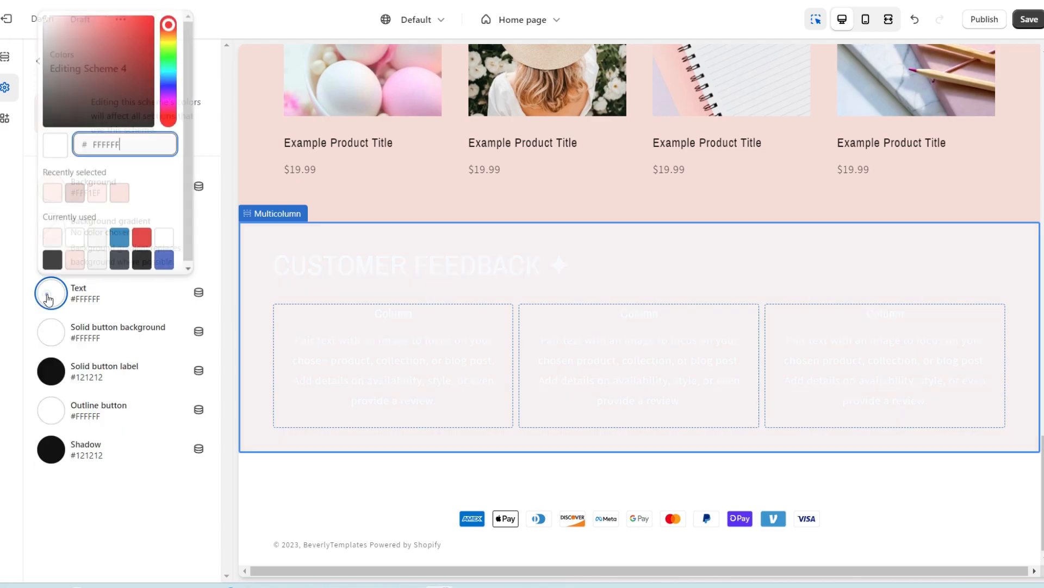
click(57, 121)
click(24, 148)
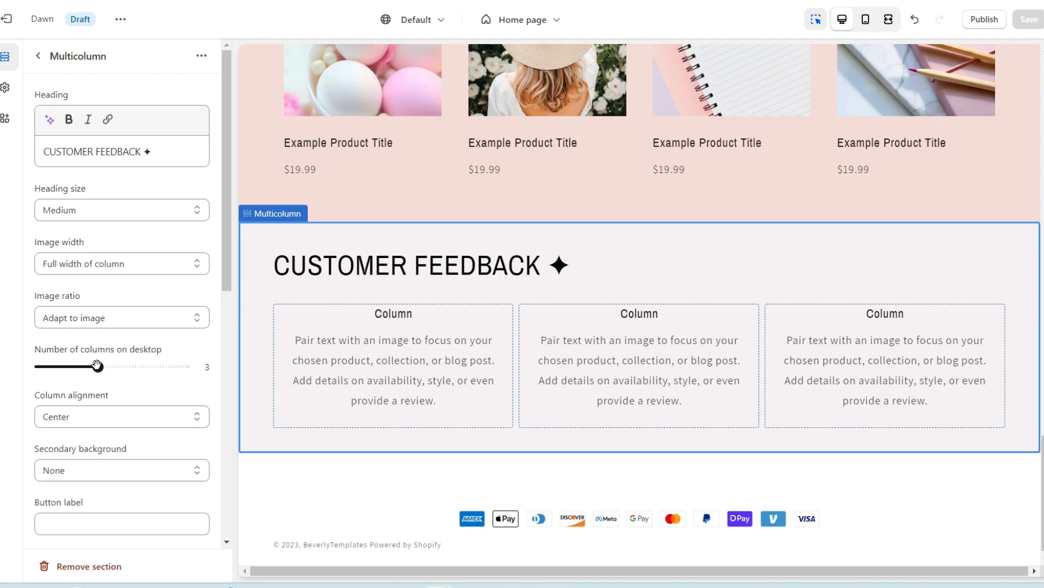
- Set the customer feedback section's number of columns on desktop to 4
drag(106, 367, 133, 367)
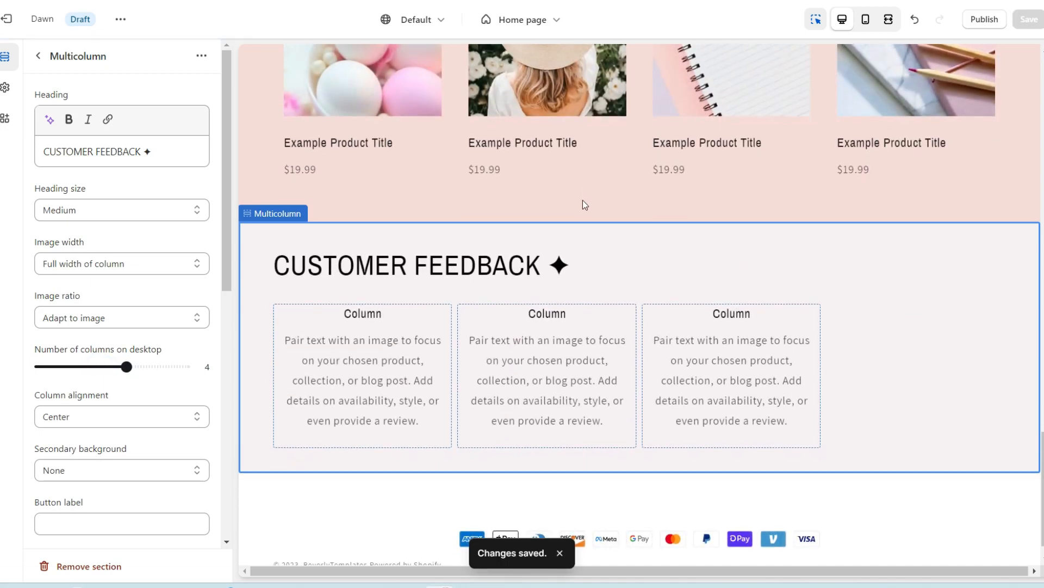
- Duplicate a customer feedback column to make four columns and replace the column headings with ★★★★★
click(730, 414)
click(352, 285)
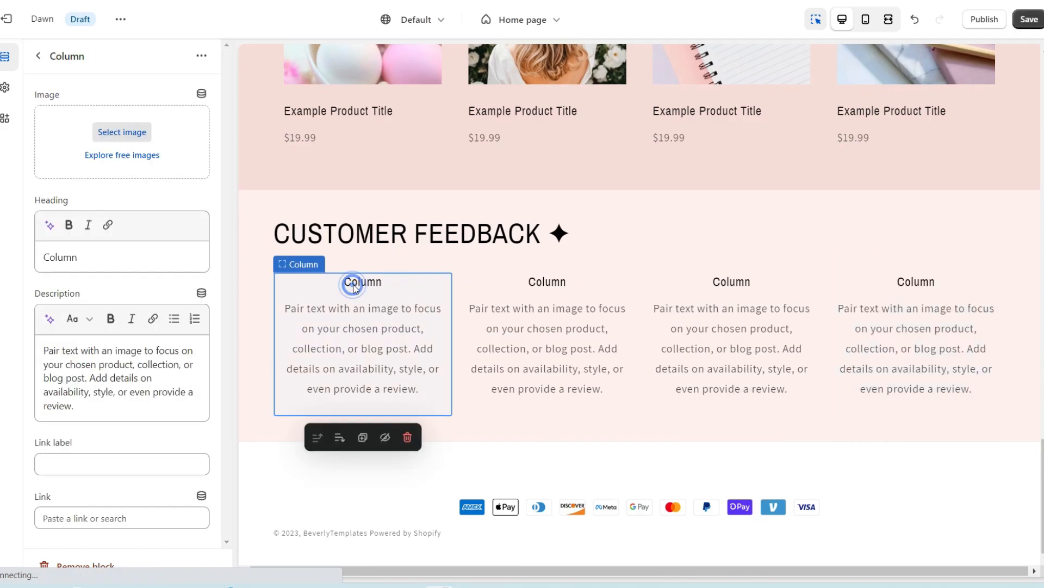
click(116, 194)
double_click(71, 260)
right_click(71, 260)
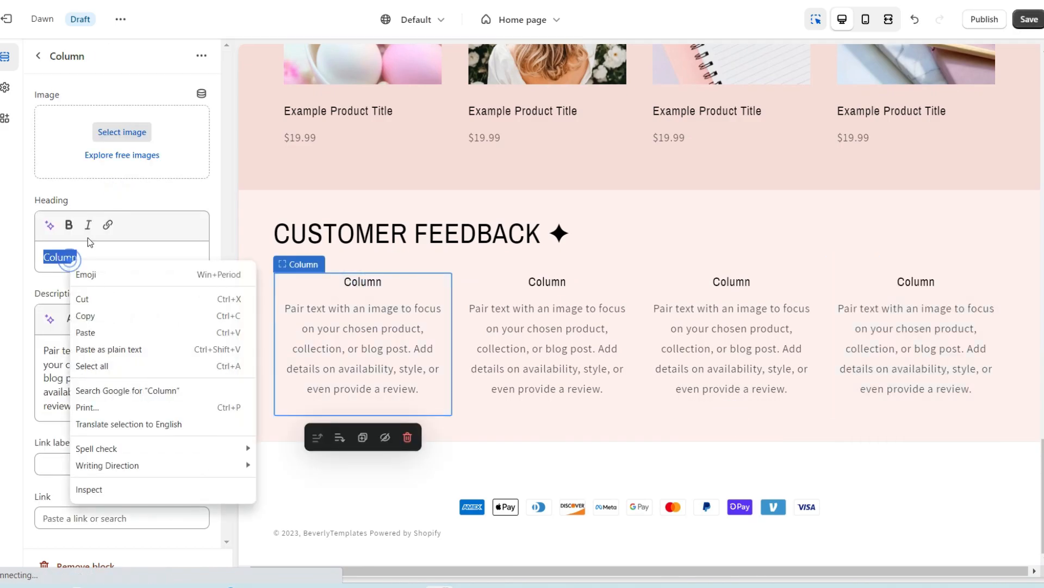
click(108, 330)
click(55, 291)
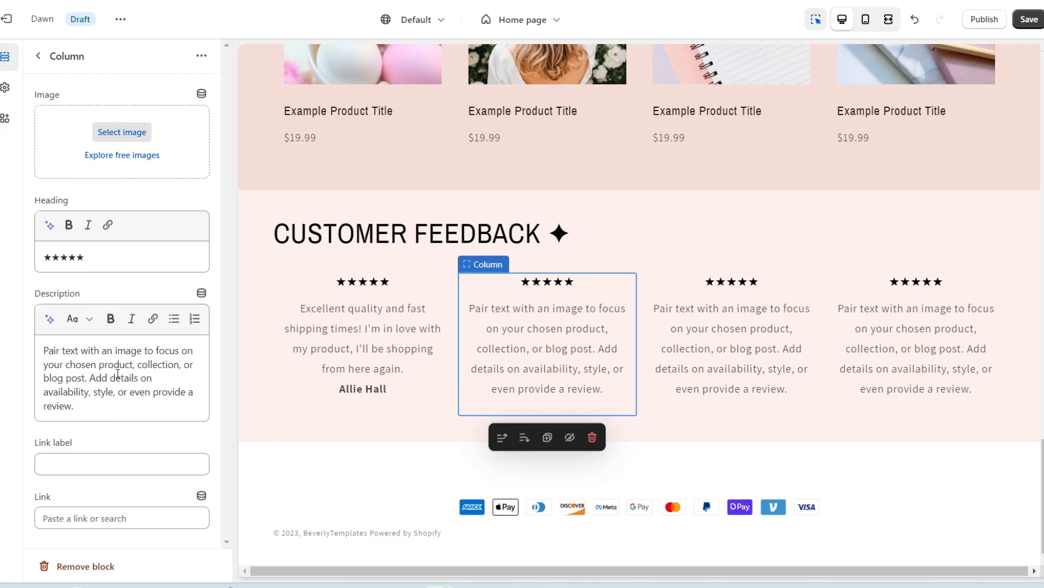
- Replace the column descriptions with the review "Excellent quality and fast shipping times! I'm in love with my product, I'll be shopping from here again." and the reviewer's name in bold
triple_click(118, 374)
right_click(124, 365)
click(176, 208)
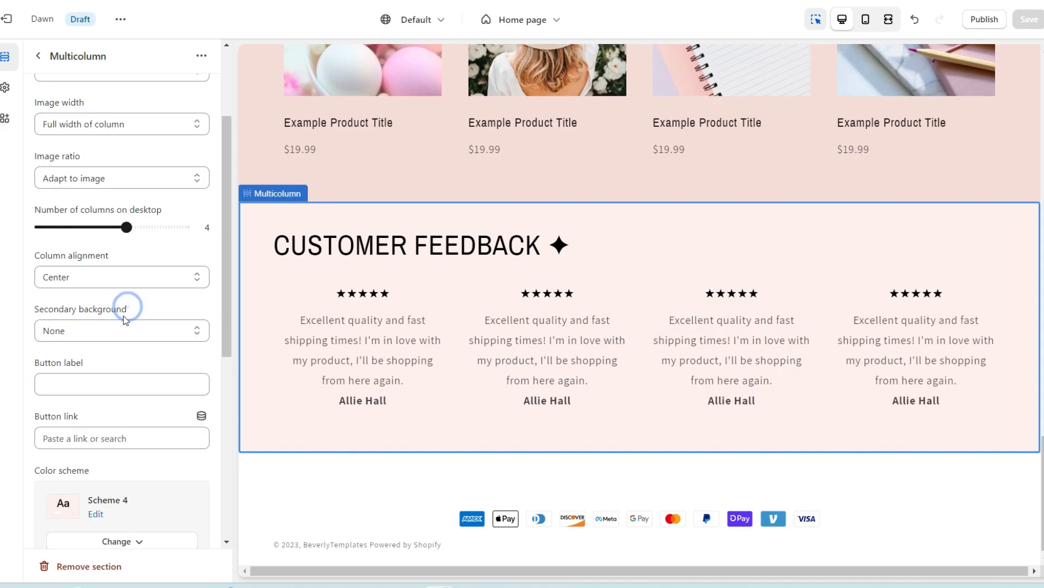
- Set the customer feedback section's secondary background to Show as column background and check the section in the full-width preview
click(117, 329)
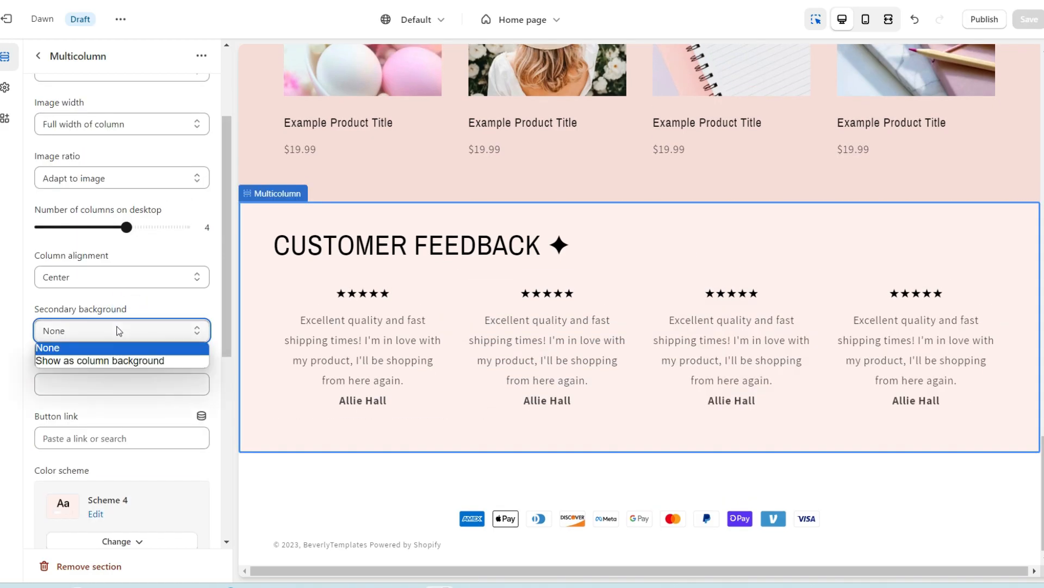
click(105, 360)
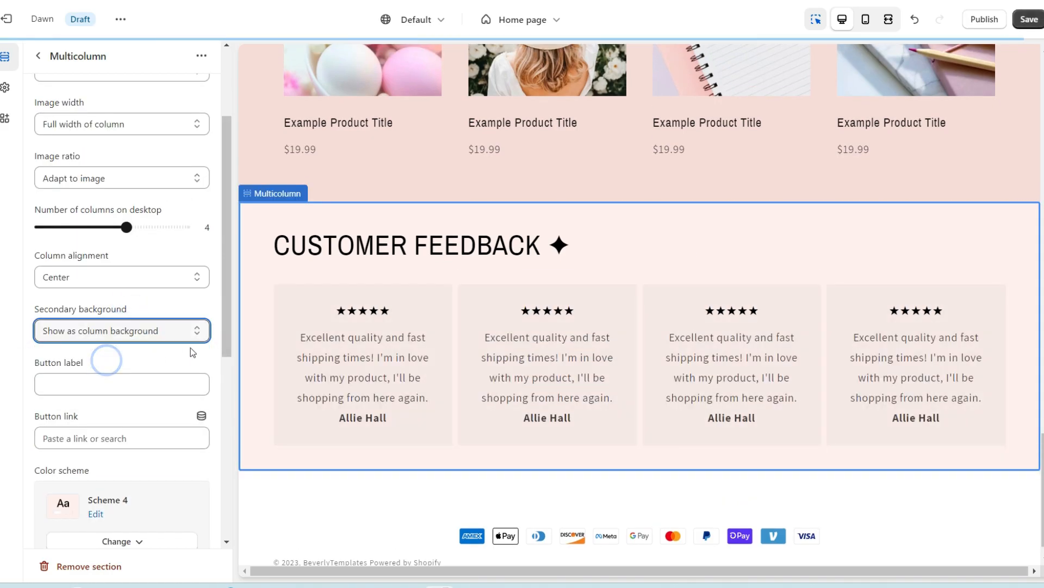
click(339, 341)
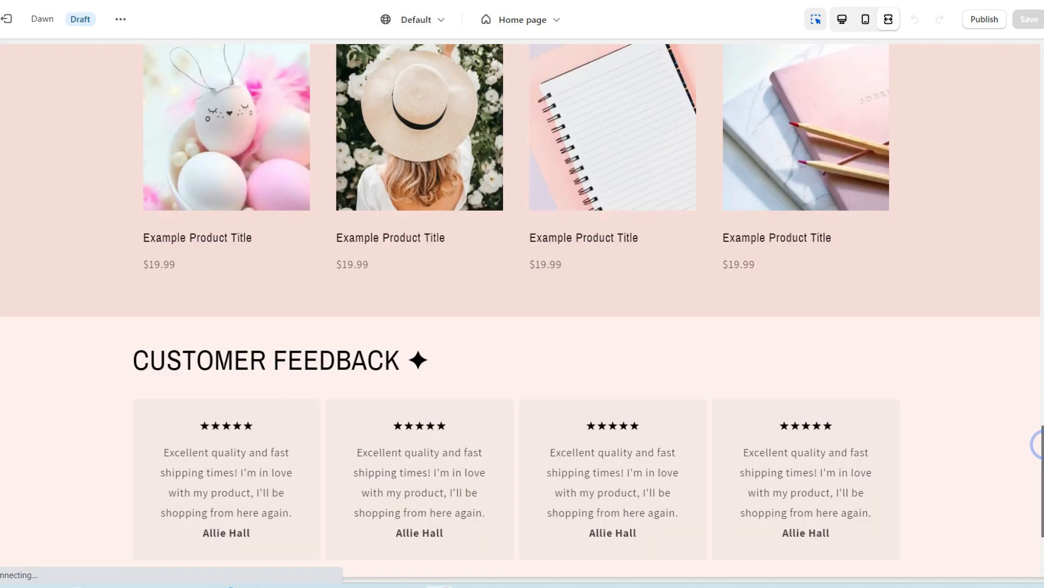
drag(1043, 457, 1043, 433)
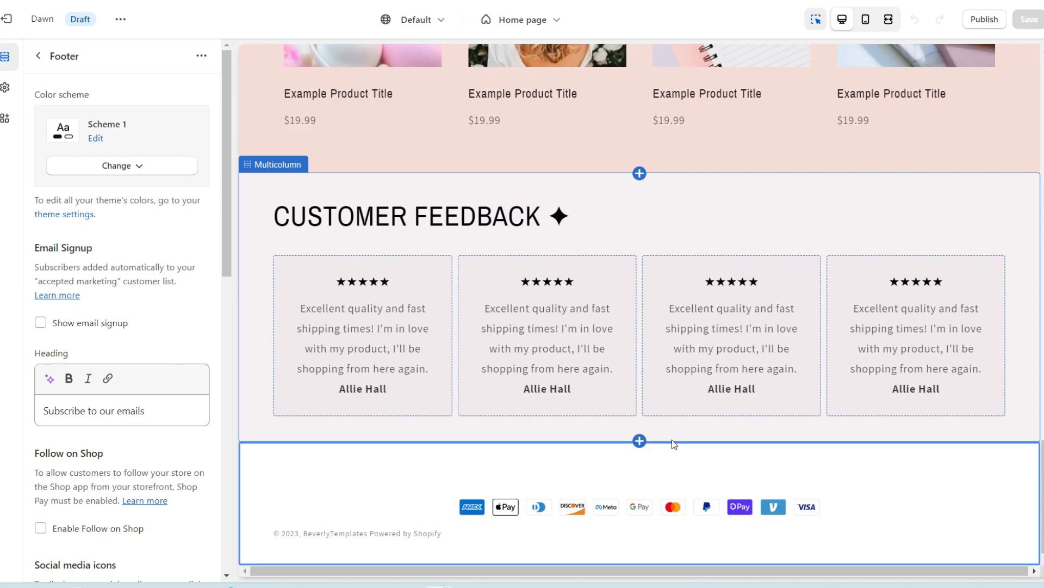
- Add an Image banner section to the template below the customer feedback, with a single button labelled SHOP THIS COLLECTION
mouse_move(640, 441)
click(641, 421)
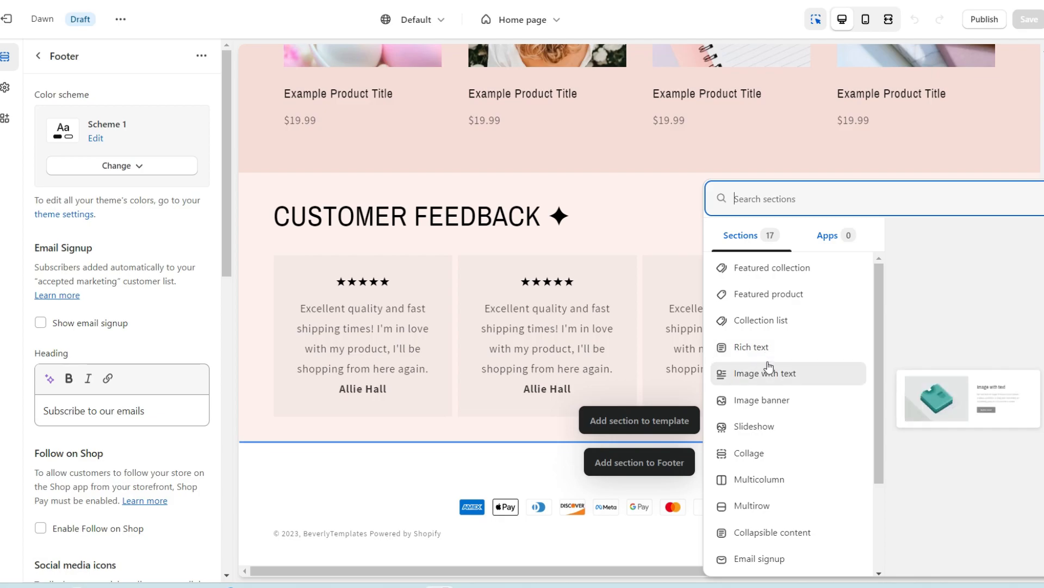
click(792, 401)
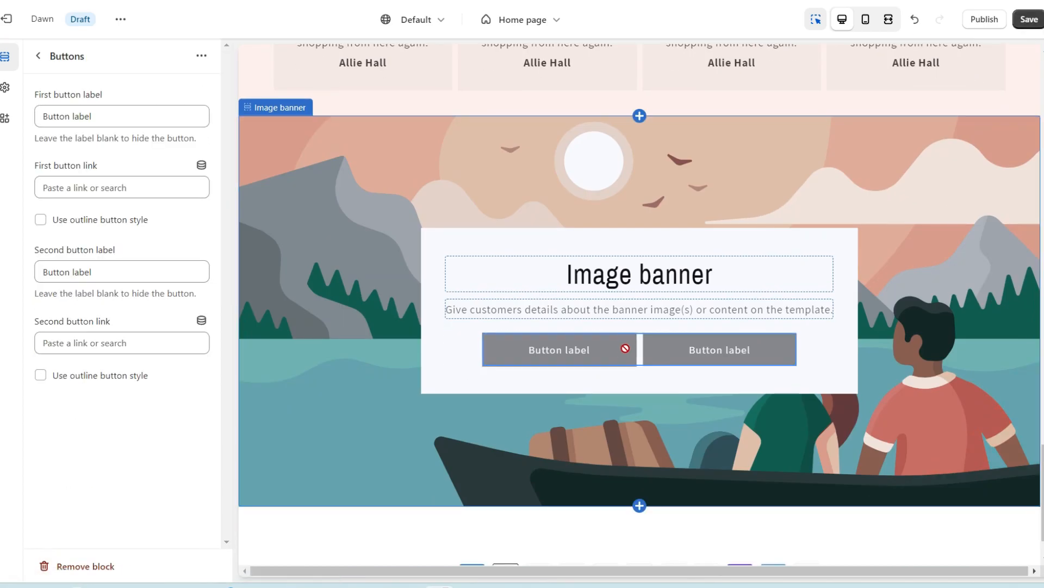
triple_click(85, 275)
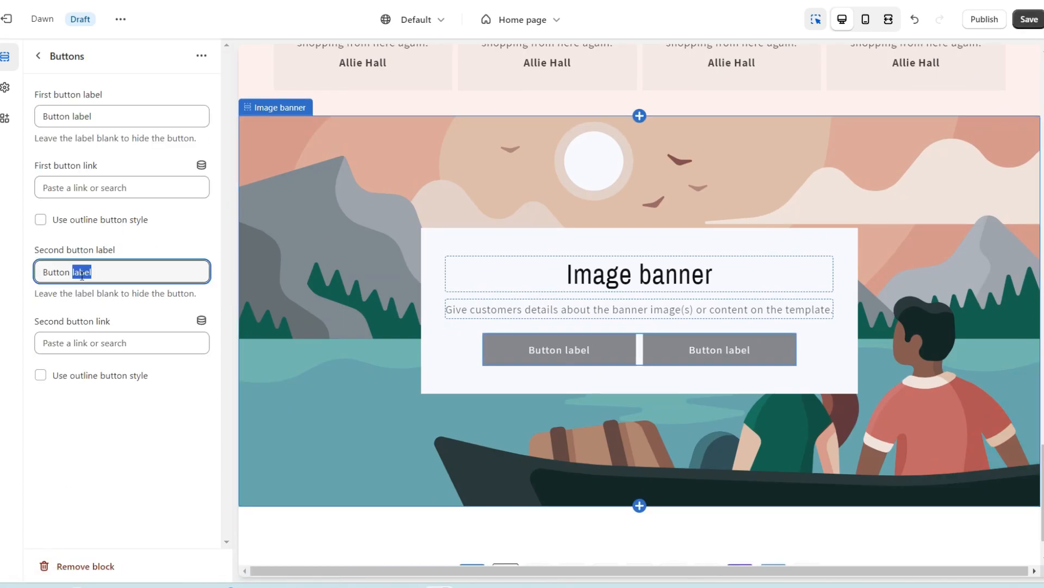
key(BackSpace)
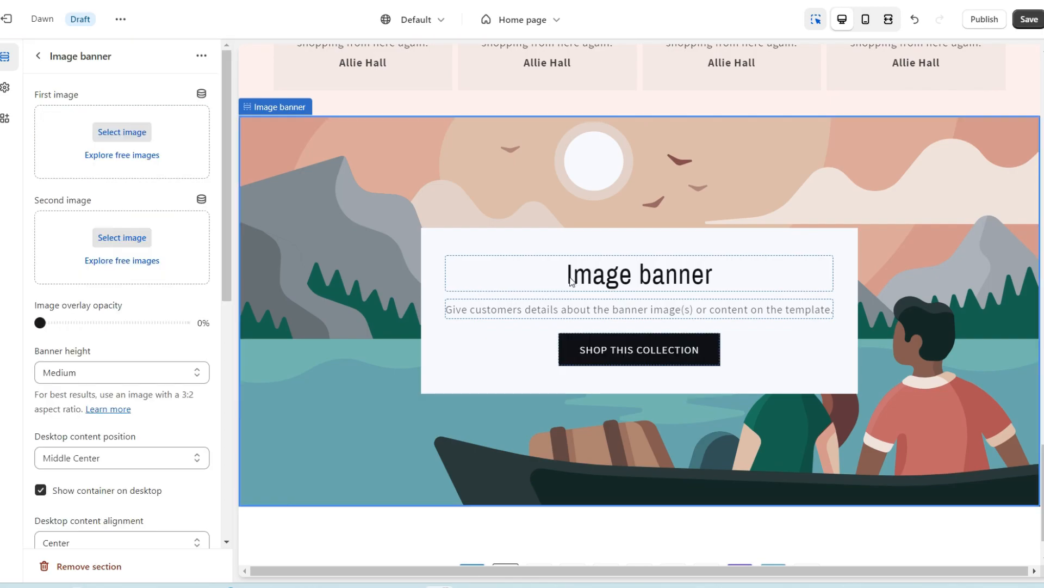
- Set the image banner's heading to UP TO 50% OFF and its text to NEW FALL COLLECTION
click(569, 276)
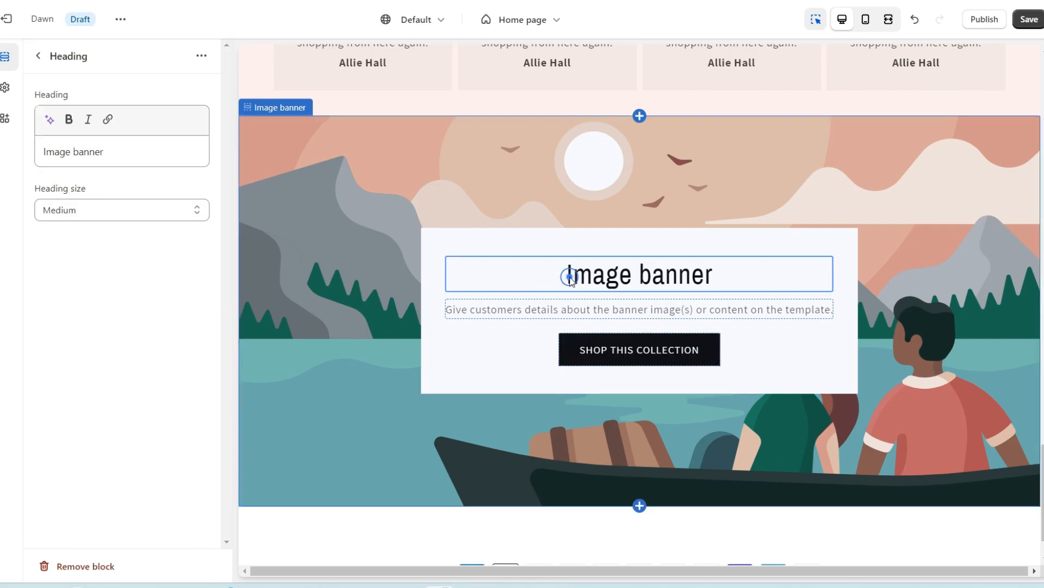
click(87, 155)
triple_click(87, 155)
right_click(144, 155)
click(132, 226)
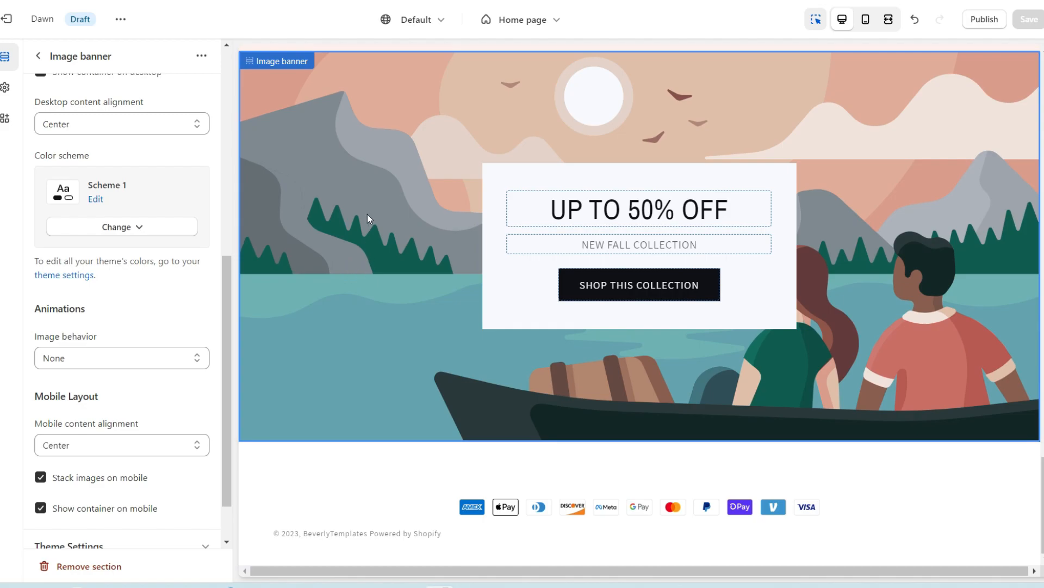
- In the theme's color settings, change Scheme 1's solid button background to the pale pink #F7DDD9
click(96, 198)
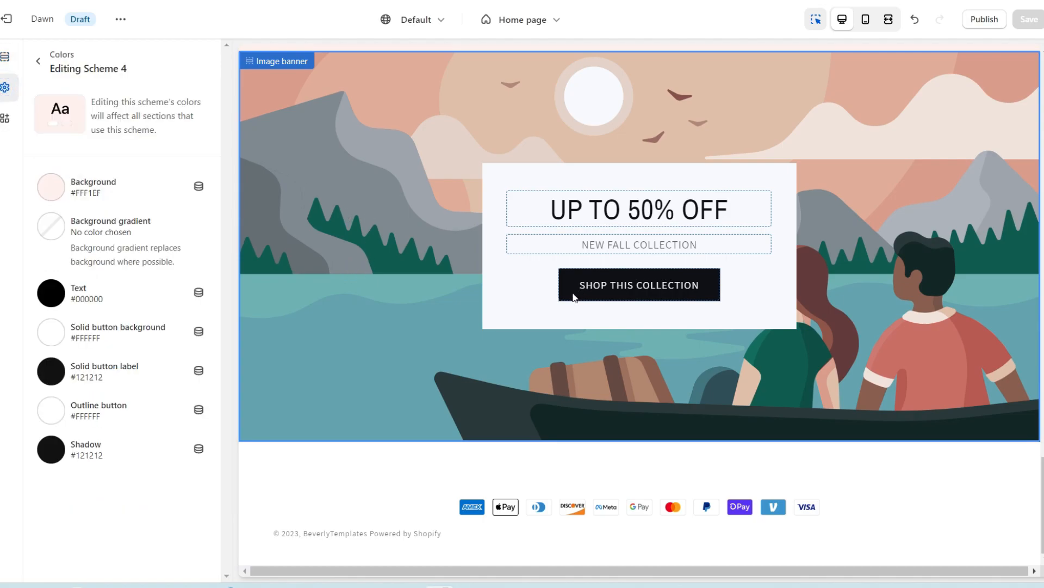
click(41, 71)
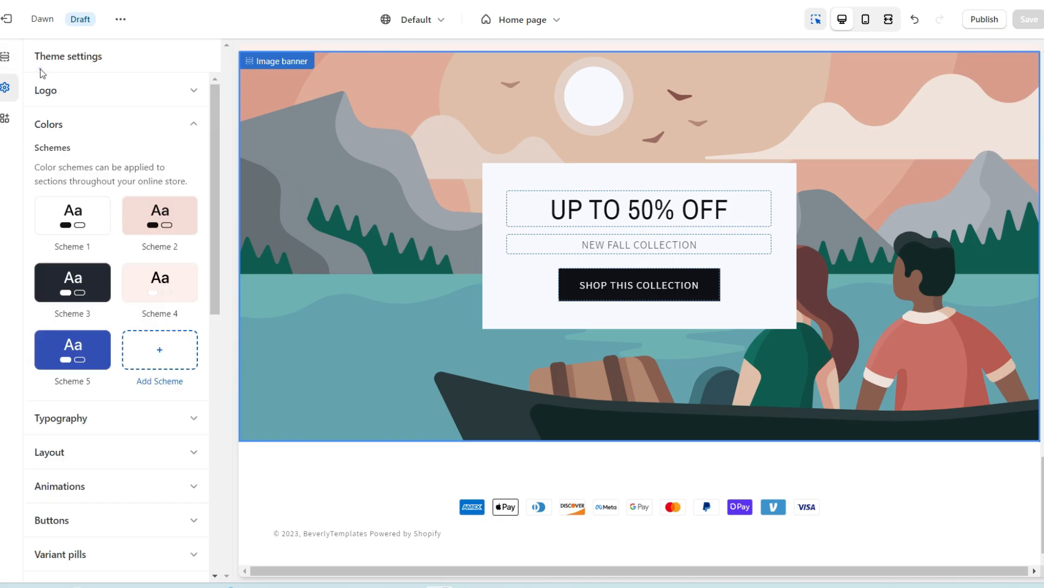
click(71, 217)
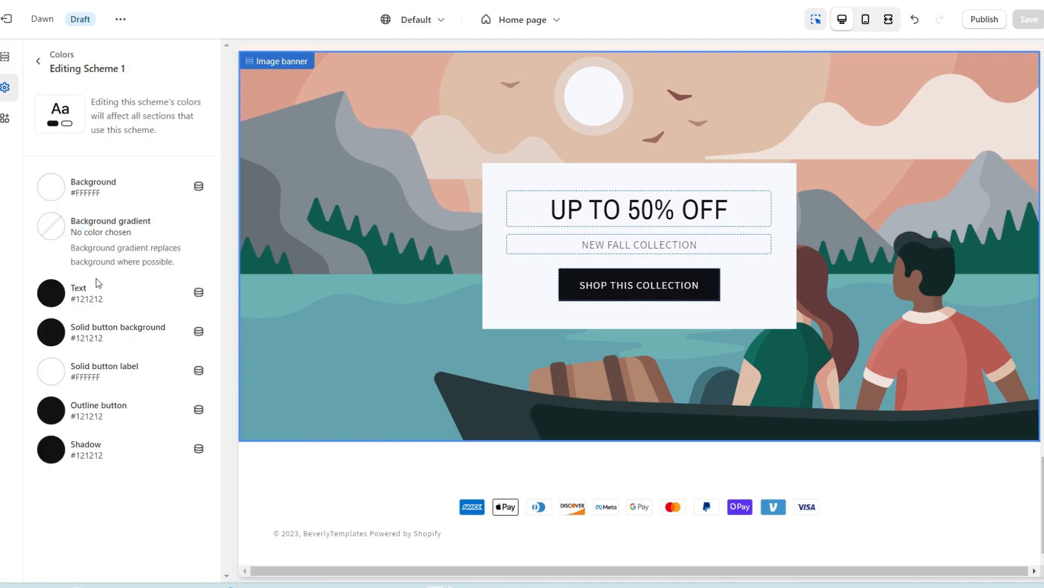
click(51, 332)
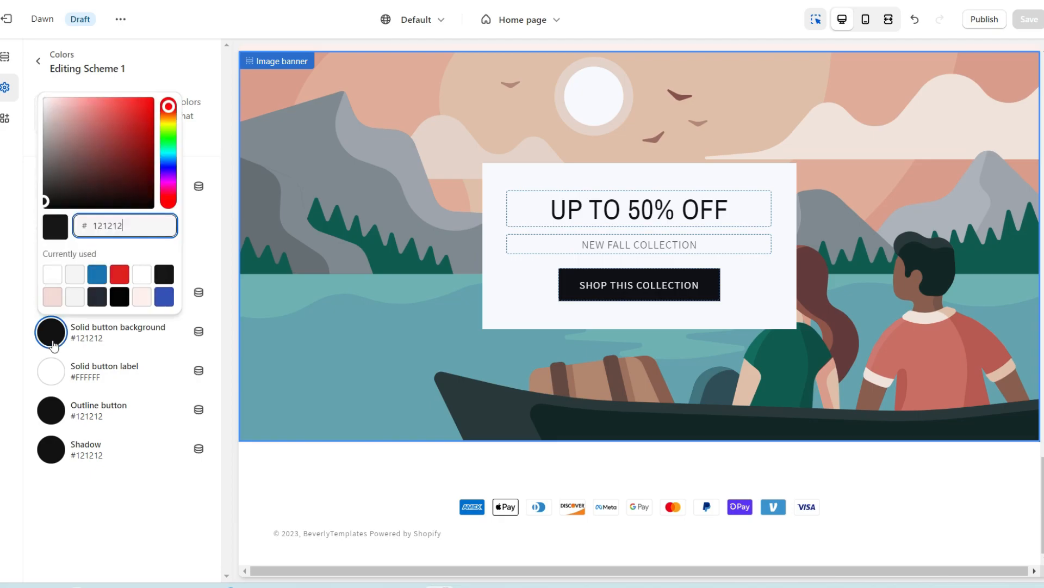
click(54, 299)
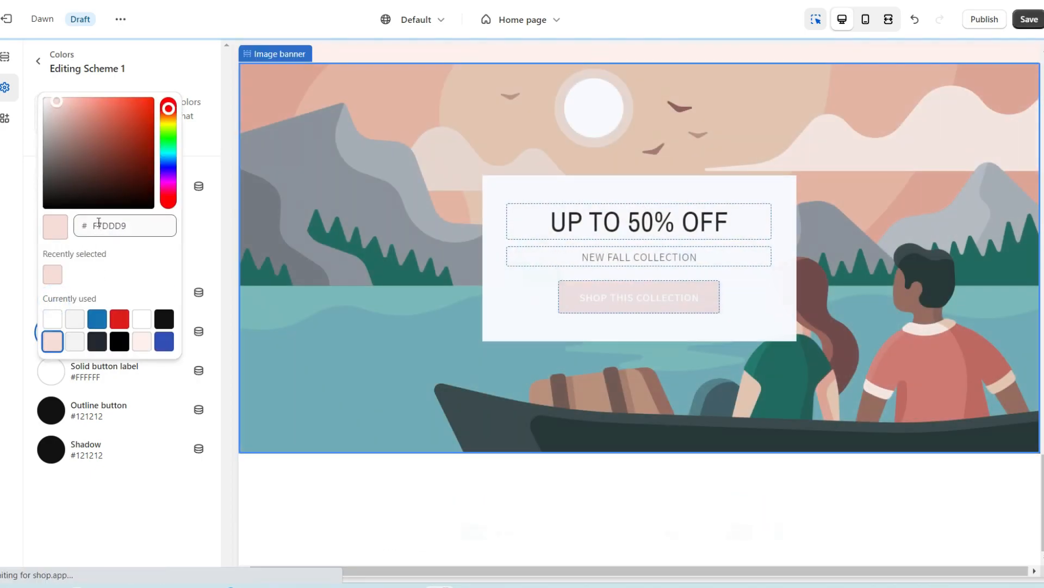
- Change Scheme 1's solid button label color to black
click(49, 376)
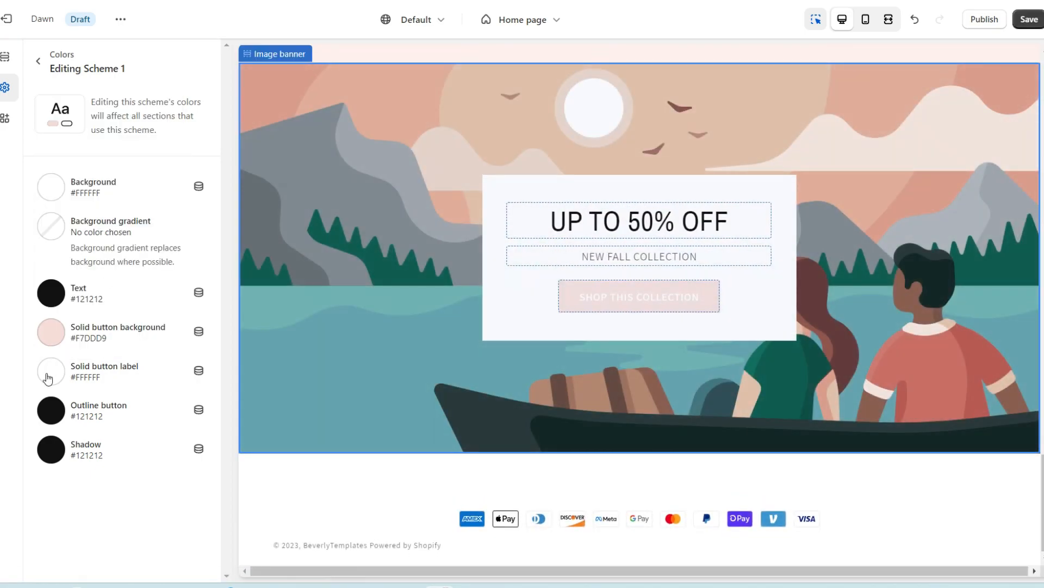
click(48, 377)
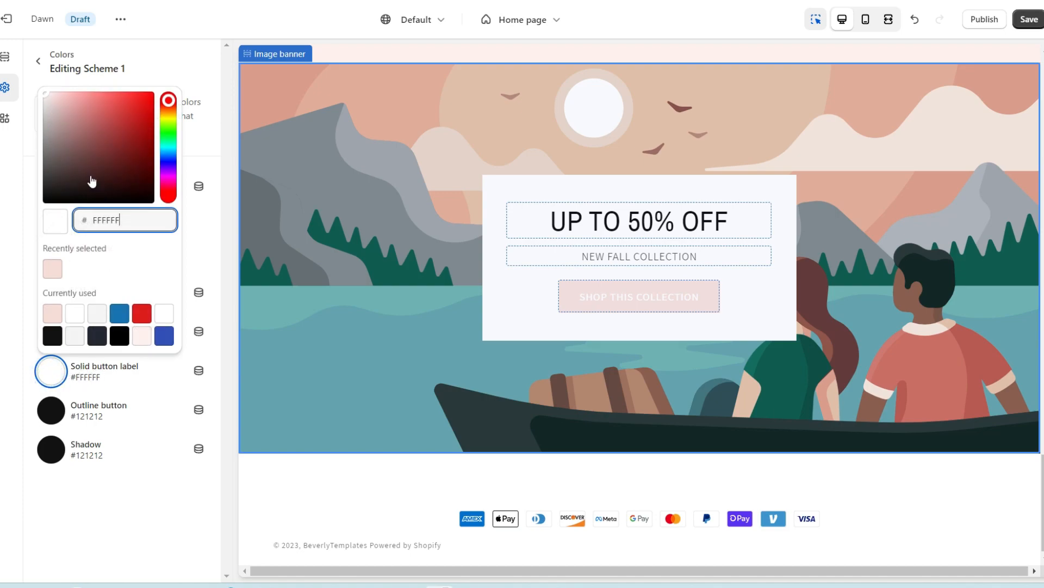
drag(69, 191, 44, 209)
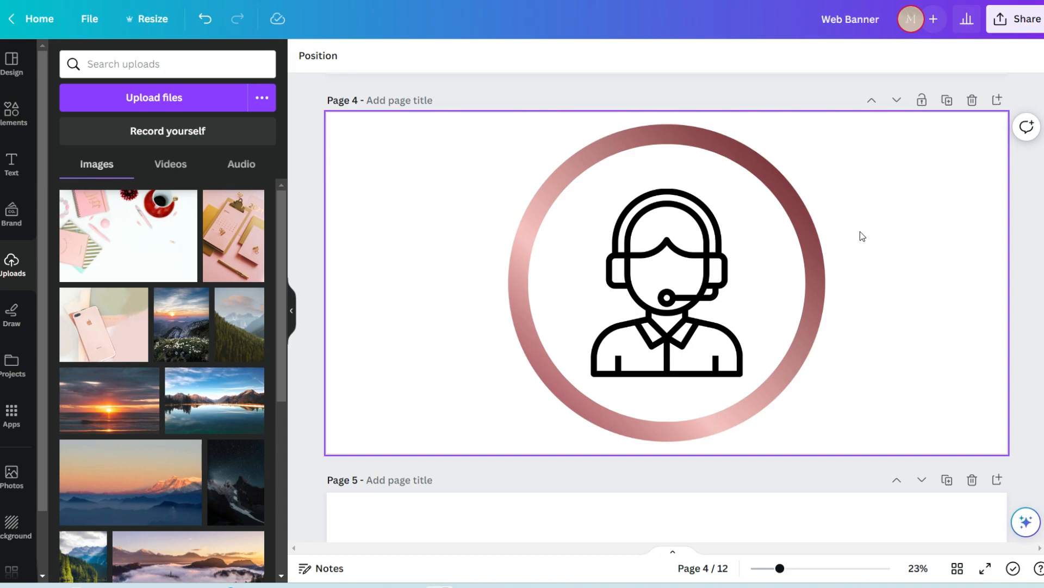
- In the Canva Web Banner design, add a blank page after page 4 and fill it with a three-column grid
click(997, 101)
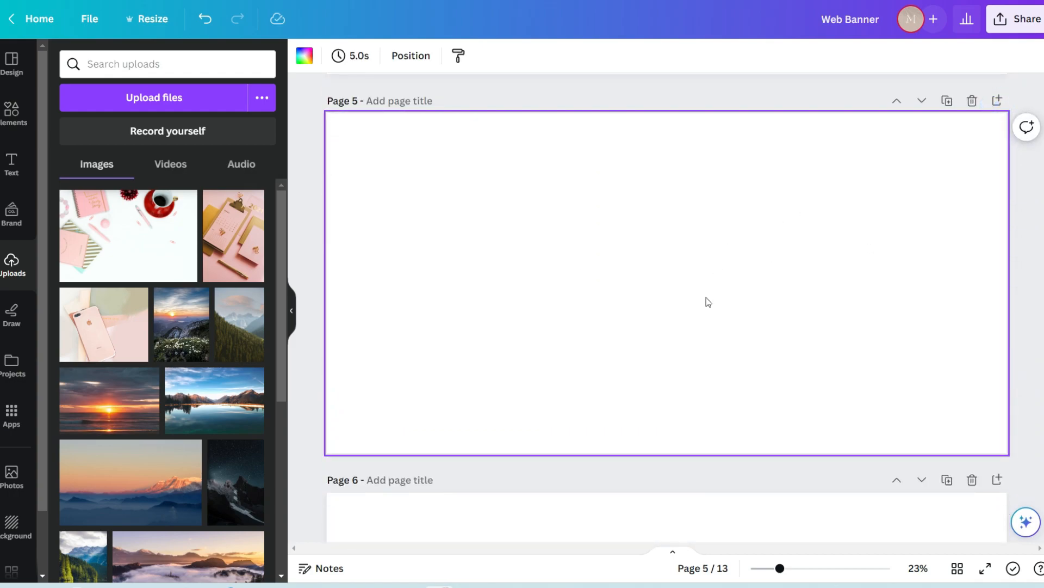
click(11, 112)
scroll(186, 273, down, 10)
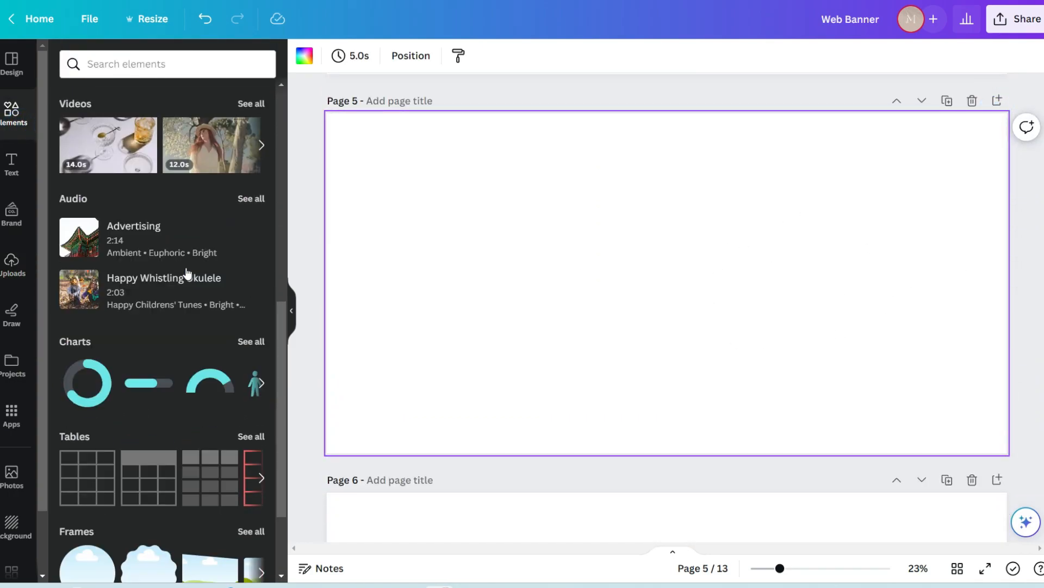
scroll(187, 273, down, 1)
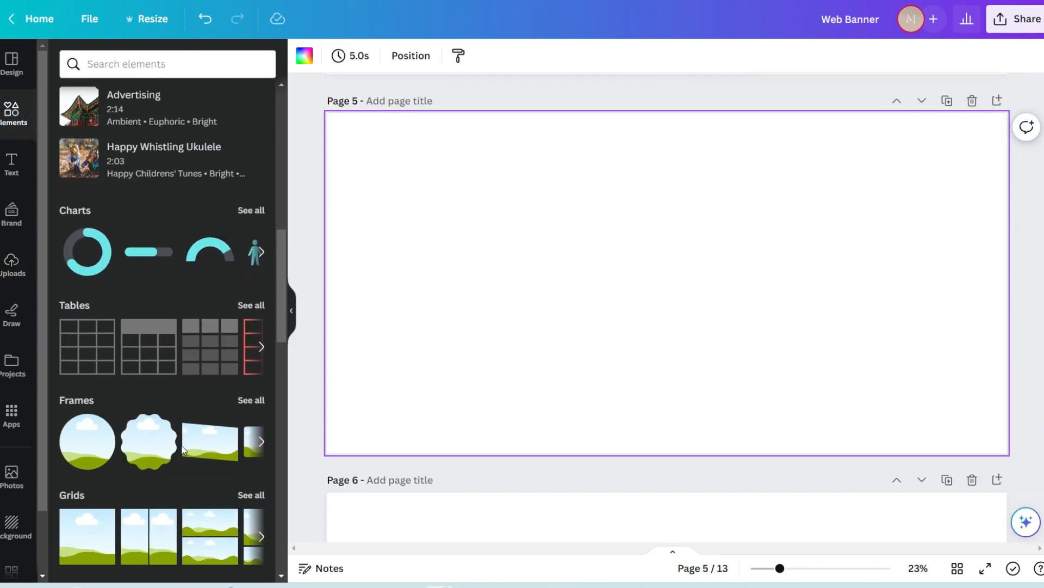
click(246, 495)
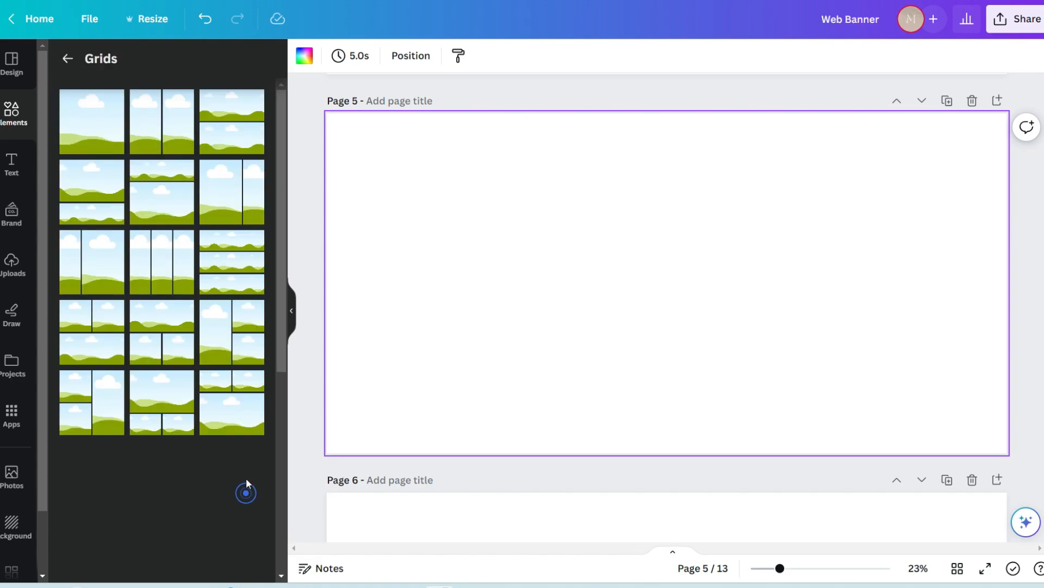
click(163, 283)
- Widen the grid spacing and fill the three cells with the uploaded coffee-and-phone, woman-in-hat and pink mug photos
click(351, 55)
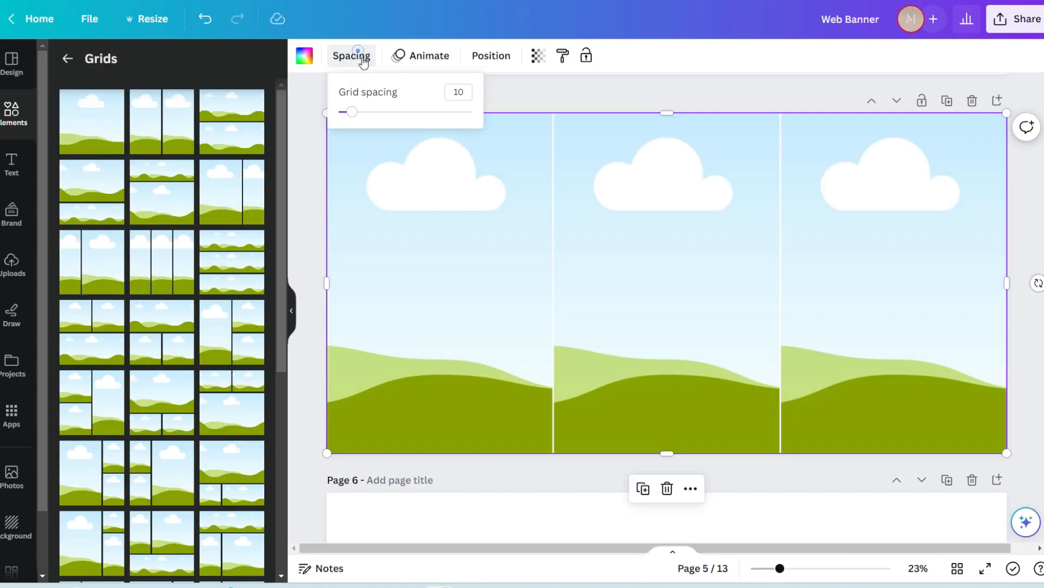
drag(356, 113, 373, 111)
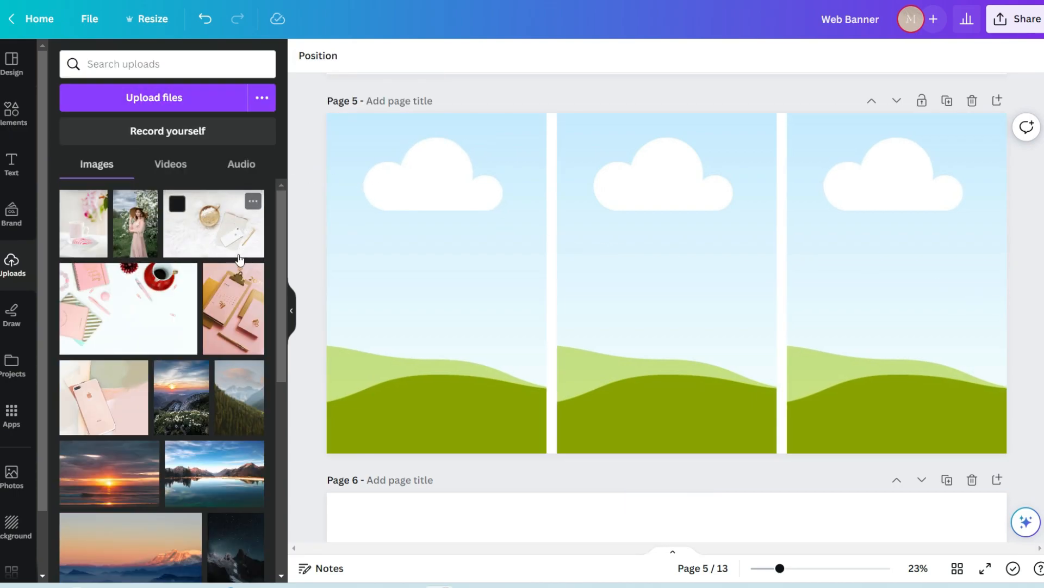
drag(106, 244, 855, 273)
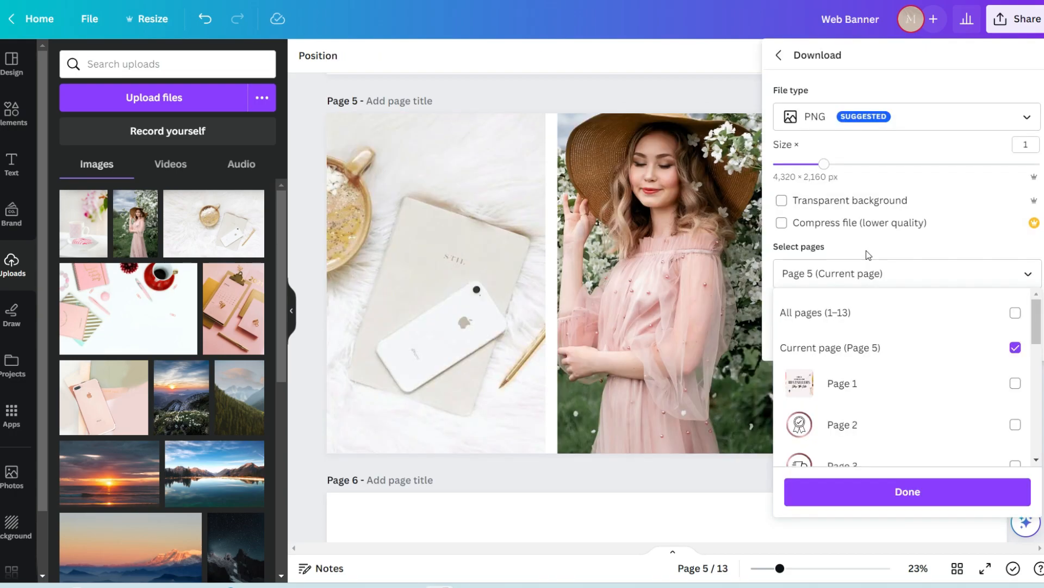
- Download only page 5 as a PNG and use it as the first image of the Shopify image banner
click(869, 255)
click(861, 335)
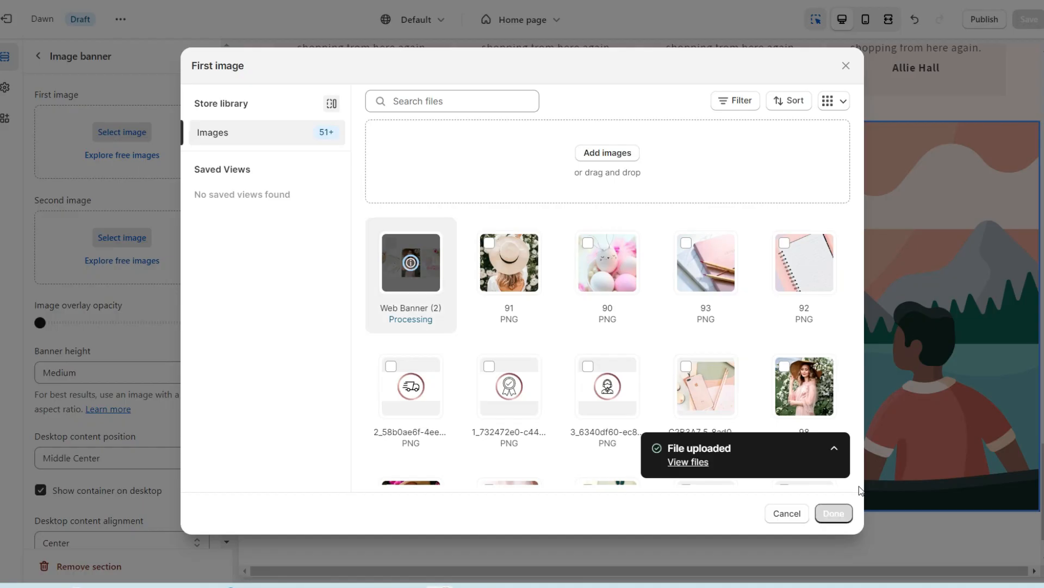
click(834, 513)
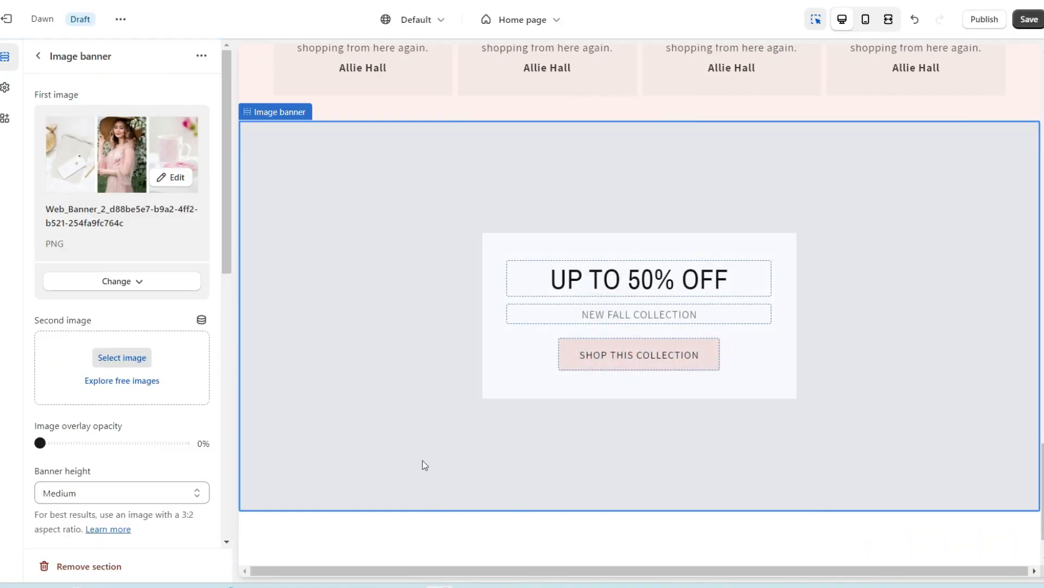
- Set the image banner's height to Adapt to first image and check the result in the full-width preview
scroll(167, 328, down, 4)
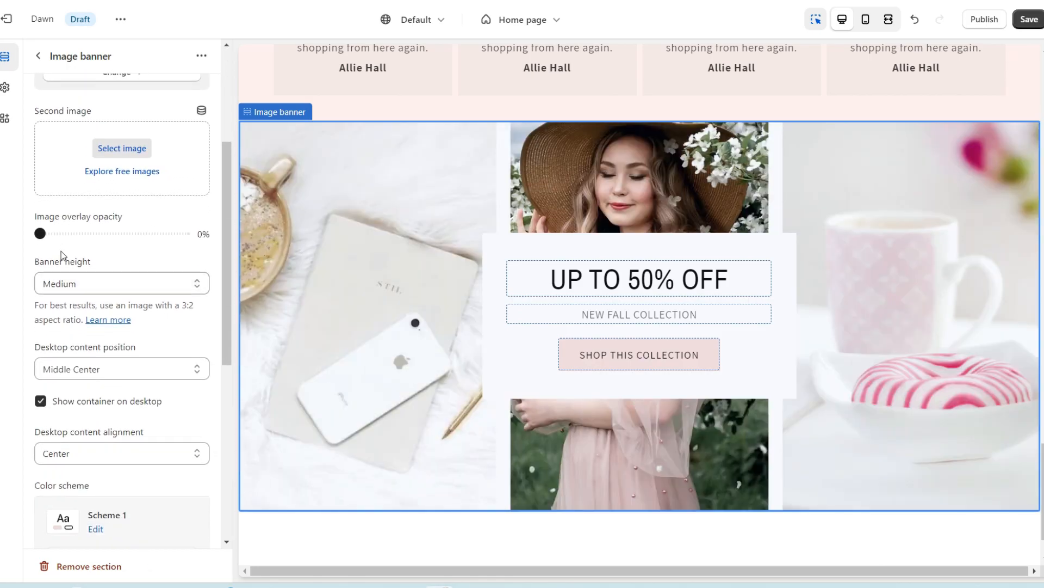
click(67, 283)
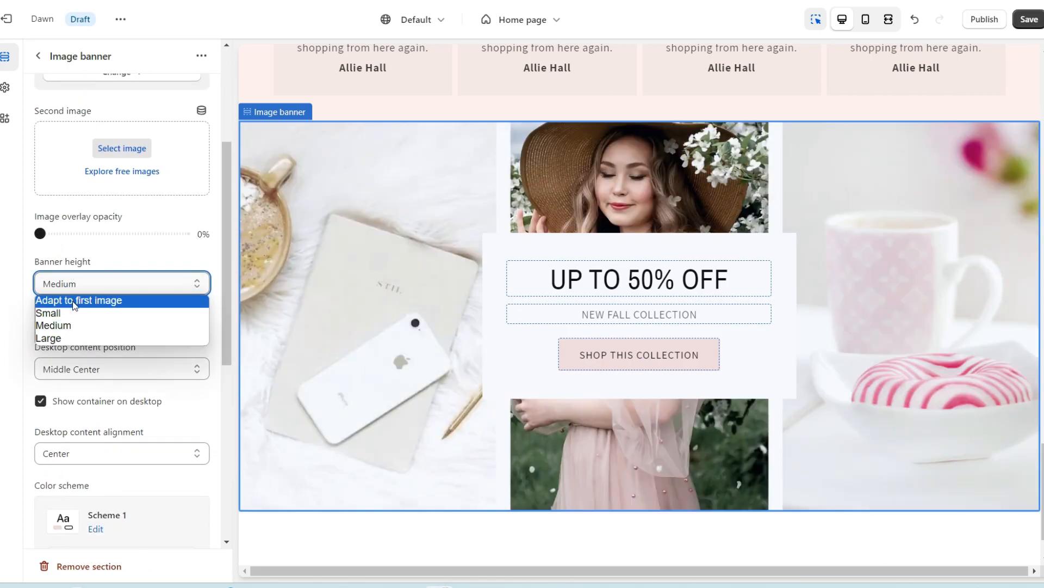
click(75, 303)
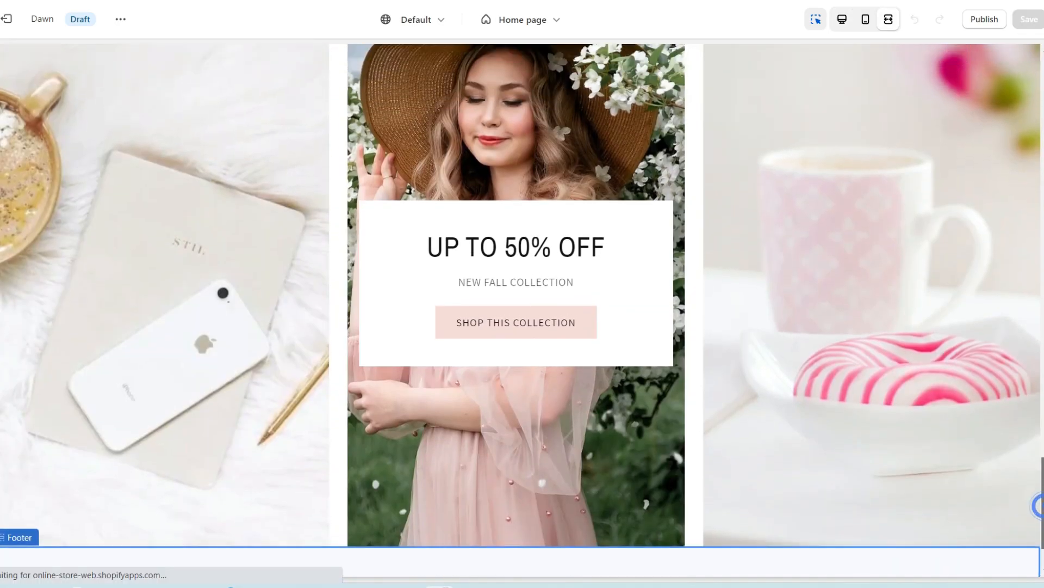
drag(1041, 502, 1039, 455)
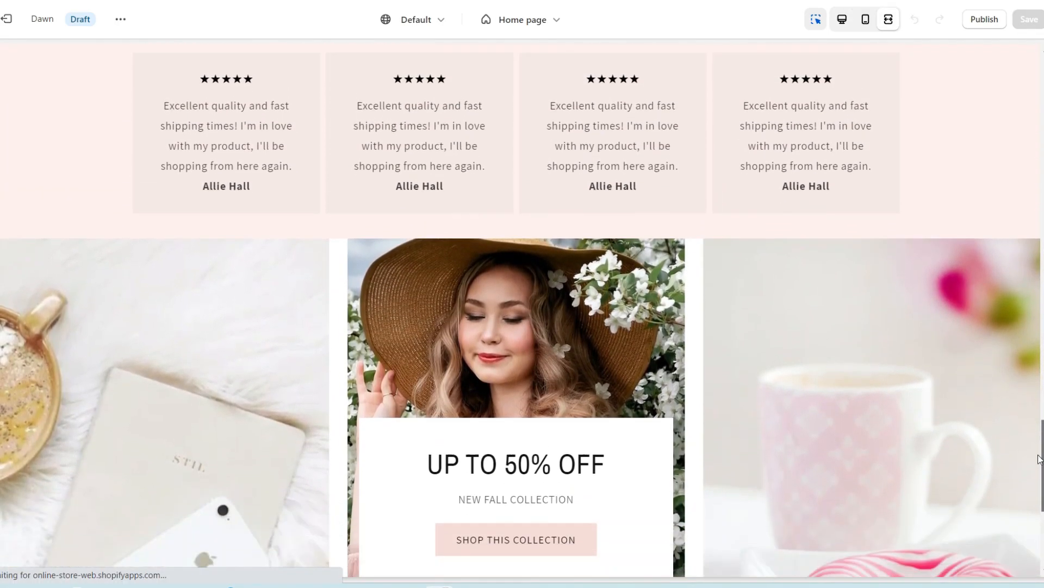
- Add an Email signup section to the template, between the image banner and the footer
scroll(1039, 457, down, 4)
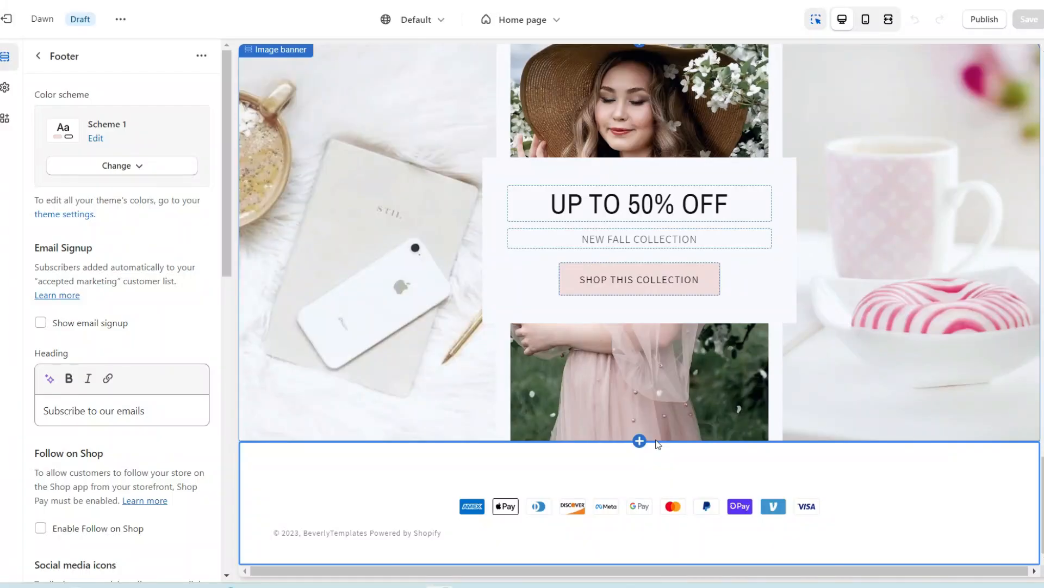
click(641, 442)
click(641, 424)
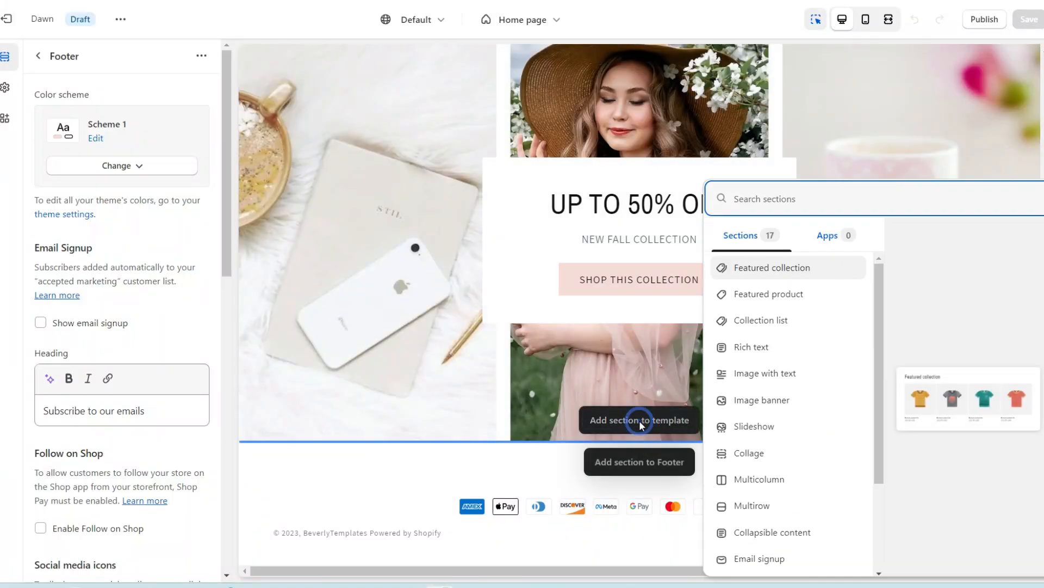
click(770, 557)
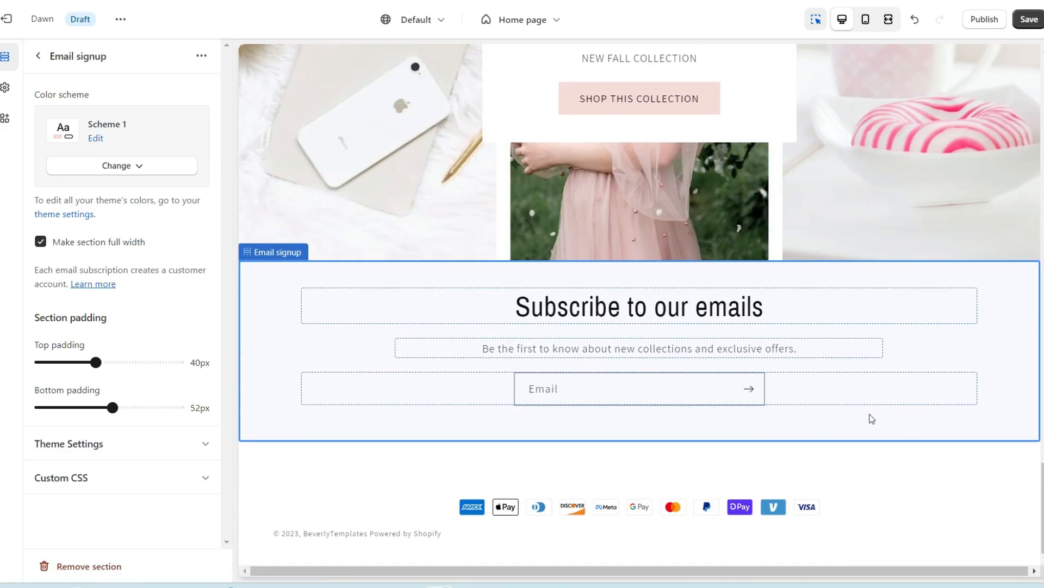
- Change the email signup heading to "GET 10% OFF WHEN YOU SUBSCRIBE TO OUR EMAIL" and set its size to Small
click(538, 306)
click(133, 152)
key(ctrl+a)
right_click(131, 154)
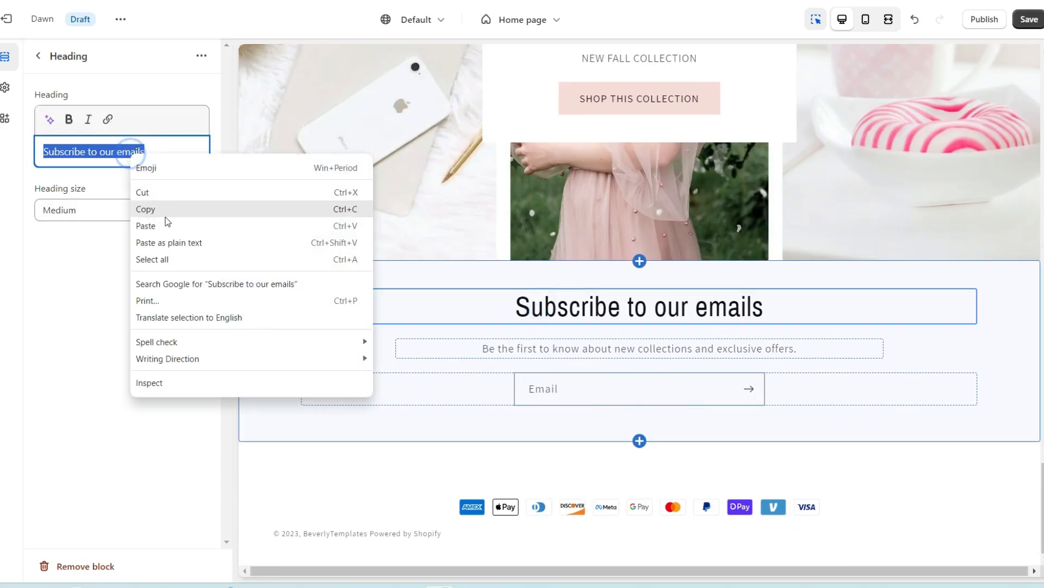
click(168, 224)
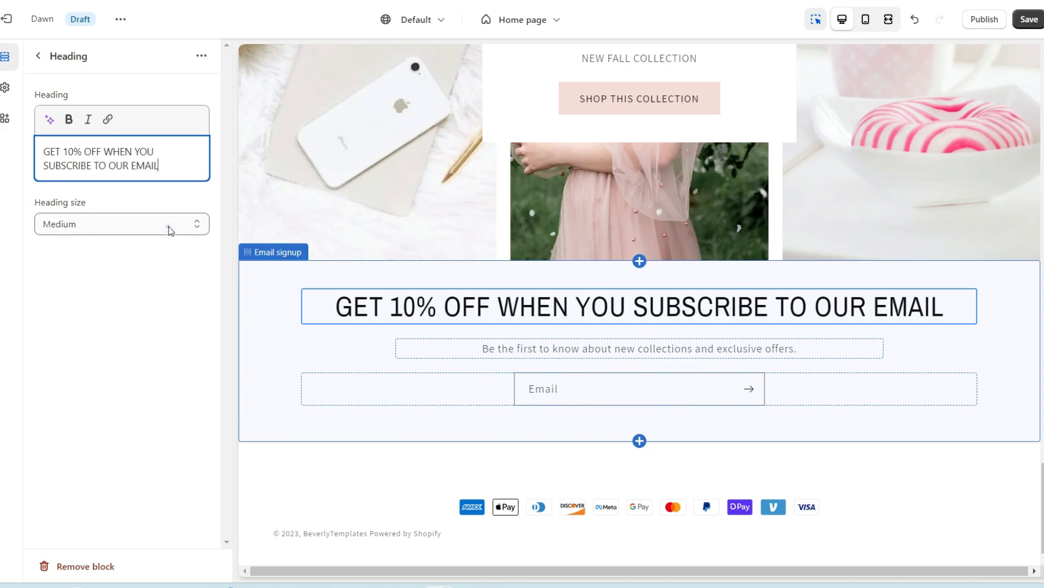
click(63, 224)
click(73, 242)
- Set the Email signup section's color scheme to Scheme 2
click(38, 56)
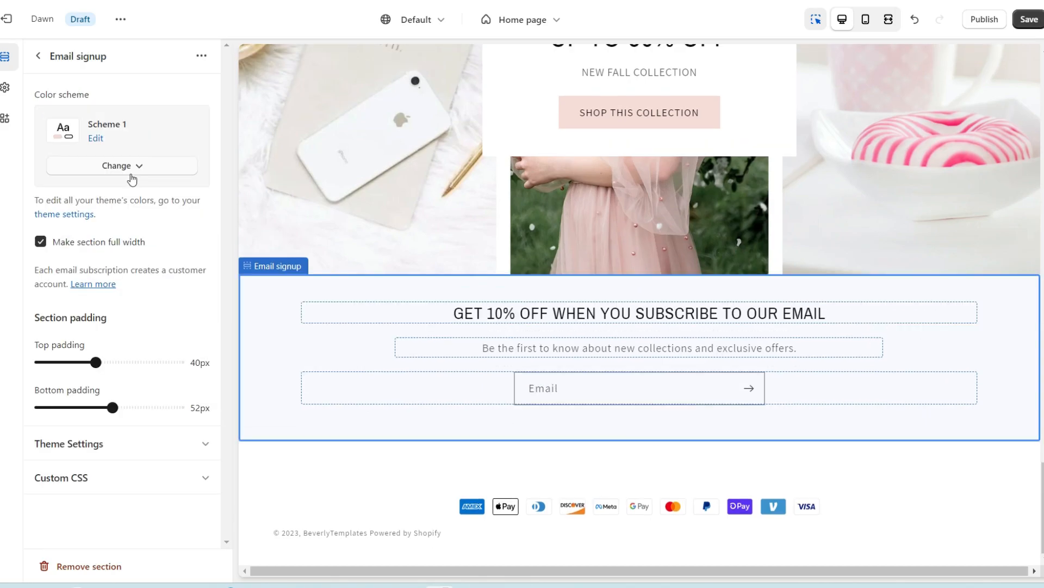
click(130, 166)
click(128, 235)
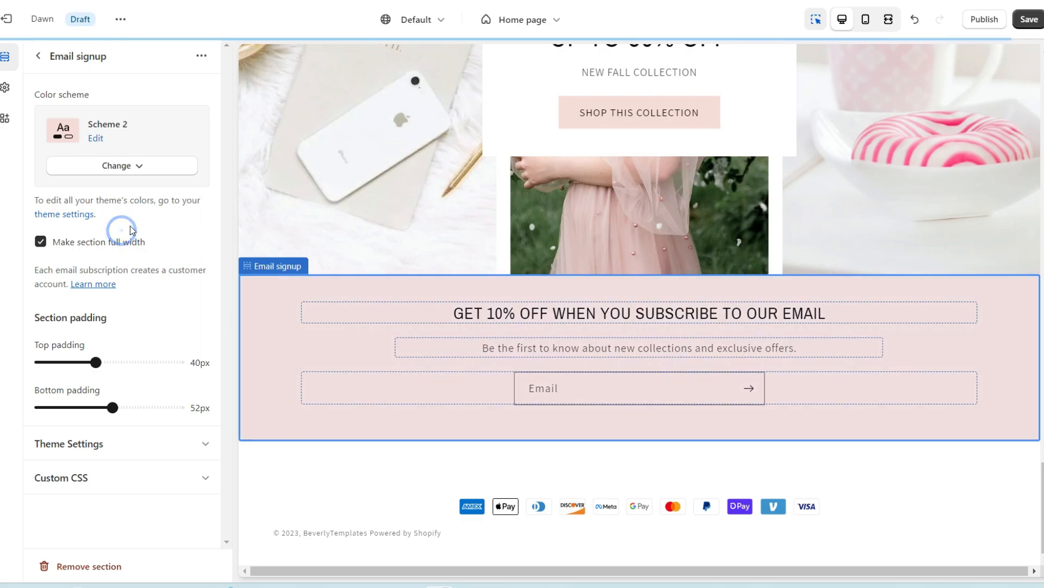
- Add a Multirow section to the template below the email signup and set its color scheme to Scheme 4
click(638, 427)
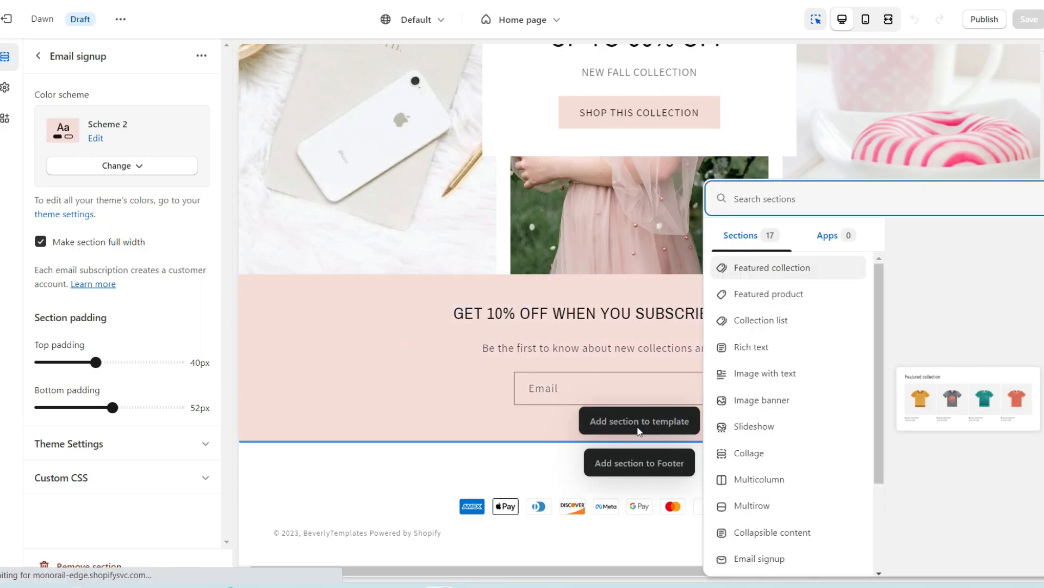
click(769, 505)
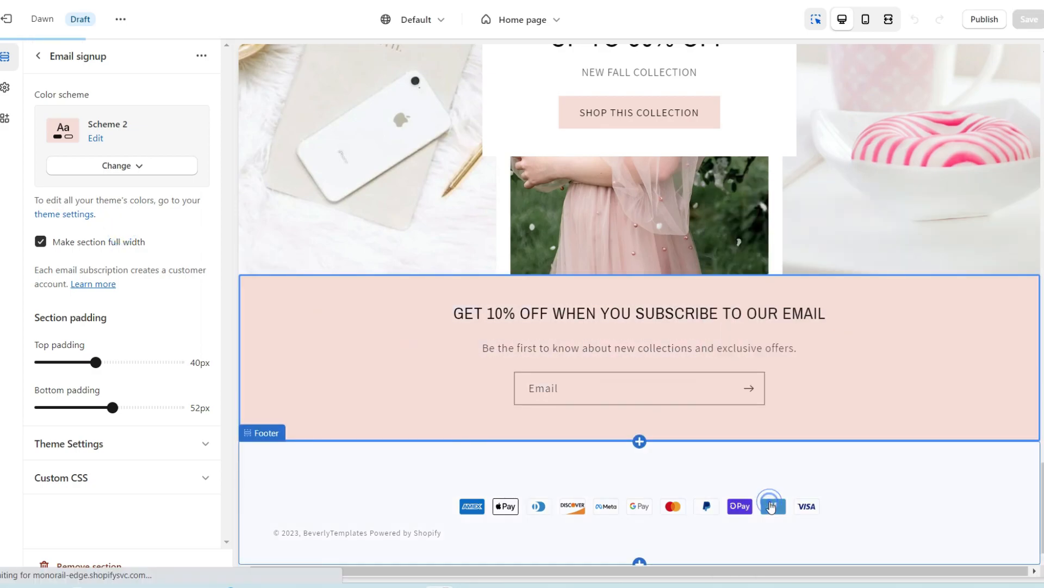
click(173, 282)
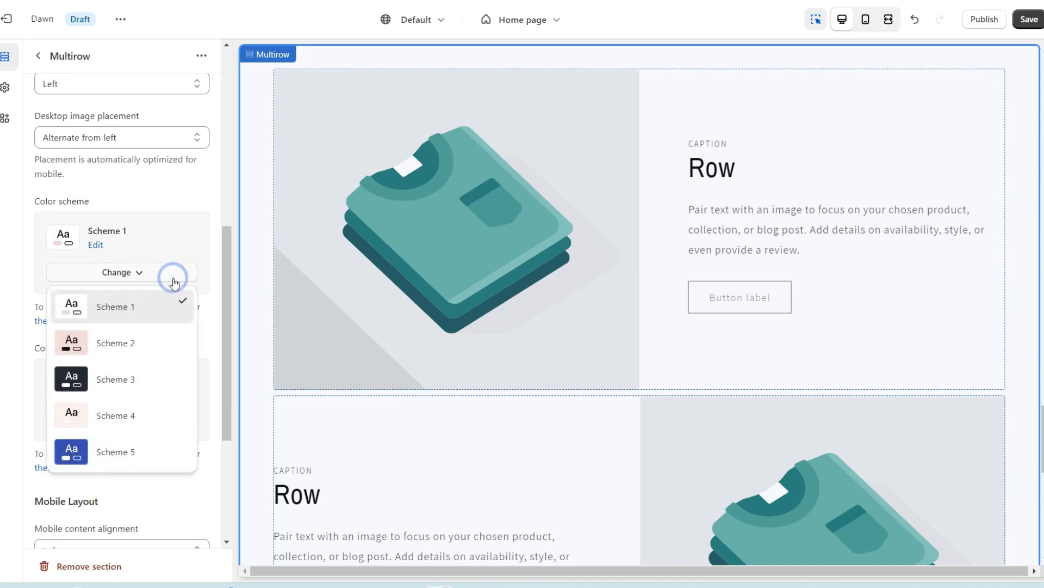
click(119, 416)
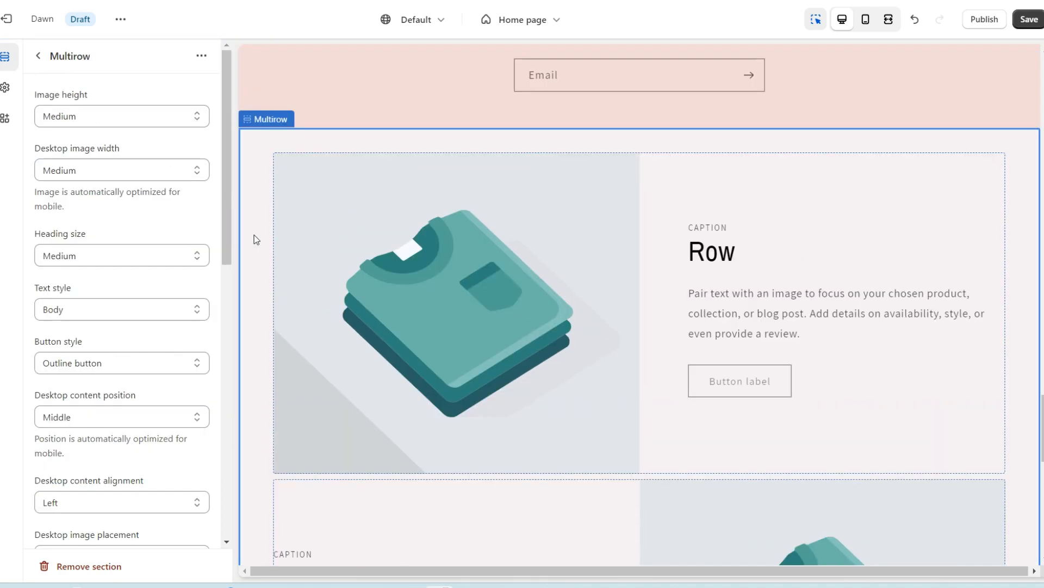
- Remove the third row from the Multirow section
scroll(254, 235, down, 7)
scroll(253, 234, down, 4)
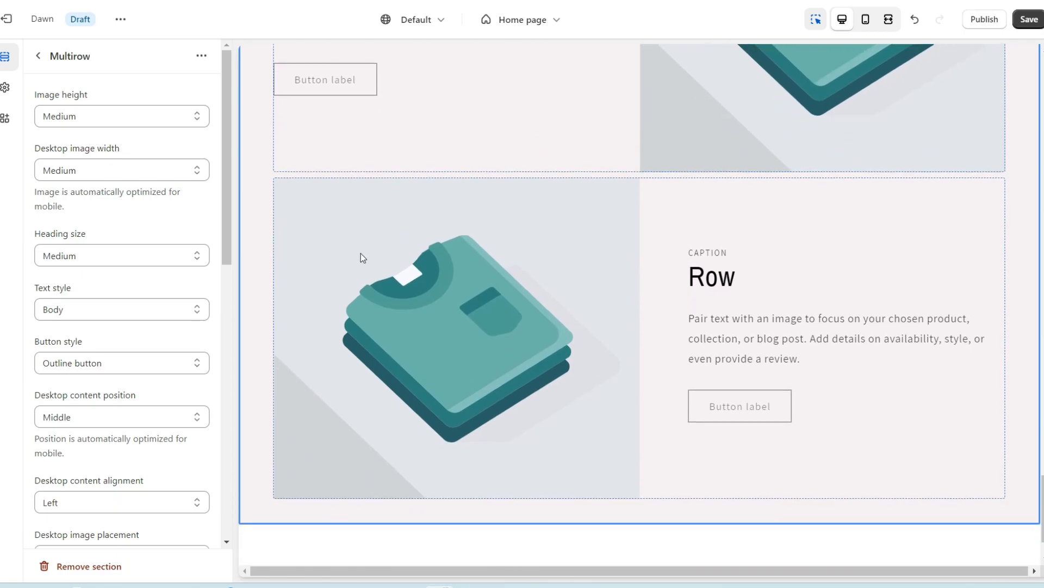
click(362, 253)
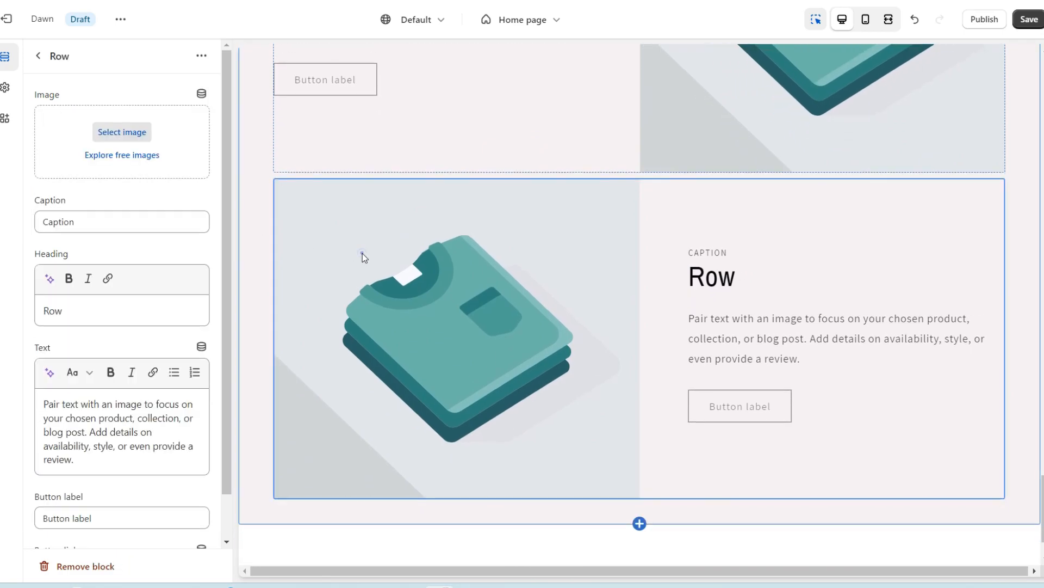
click(82, 566)
scroll(451, 437, down, 2)
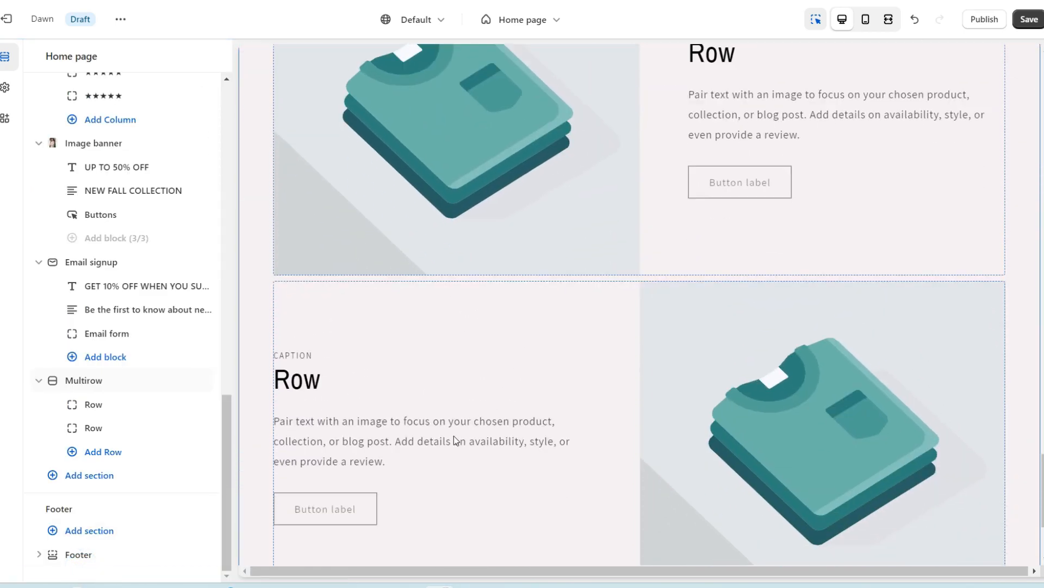
- Change the Multirow row heading to "BLOG POST ✦"
click(758, 185)
scroll(759, 185, down, 4)
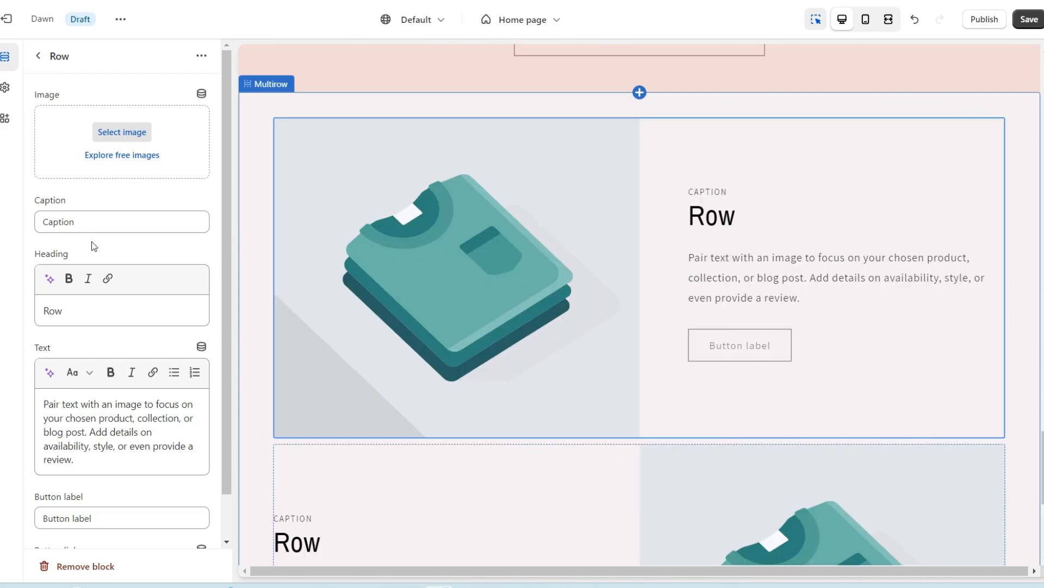
double_click(53, 310)
text(BLOG POST ✦)
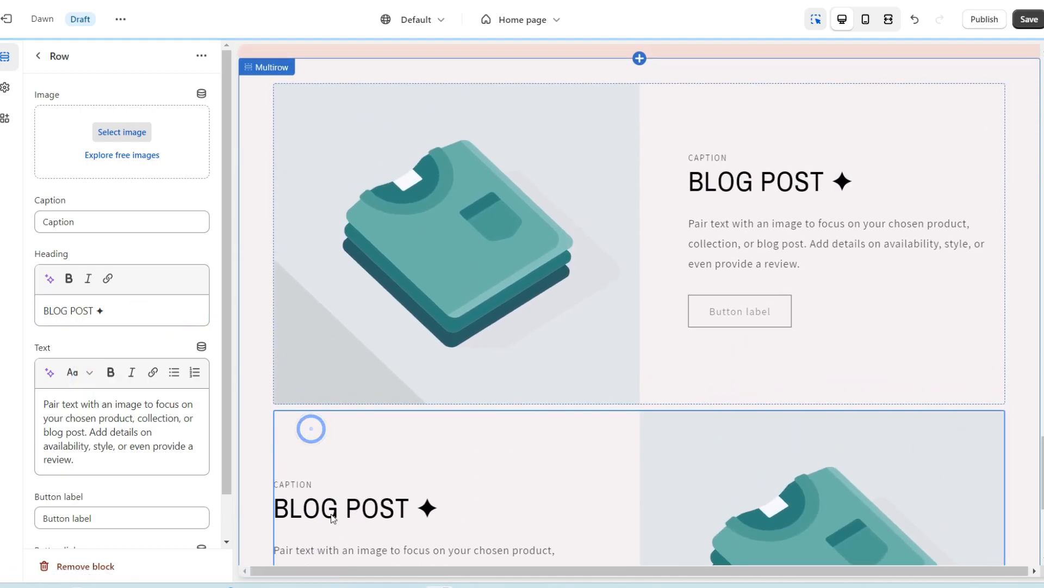
- Give the first blog row a linked button labelled "SEE POST`" and the pink laptop photo as its image
click(739, 232)
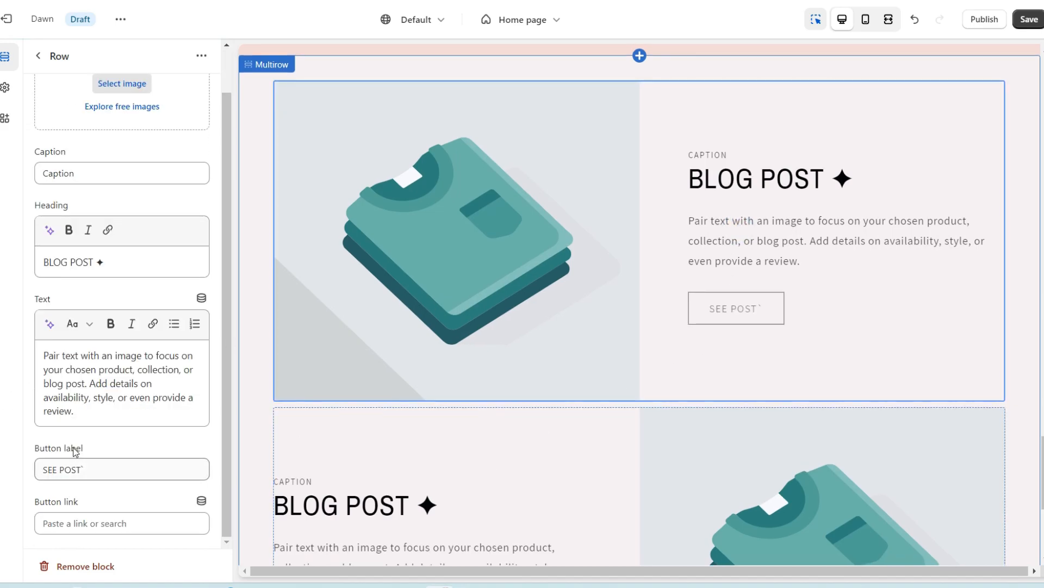
click(74, 522)
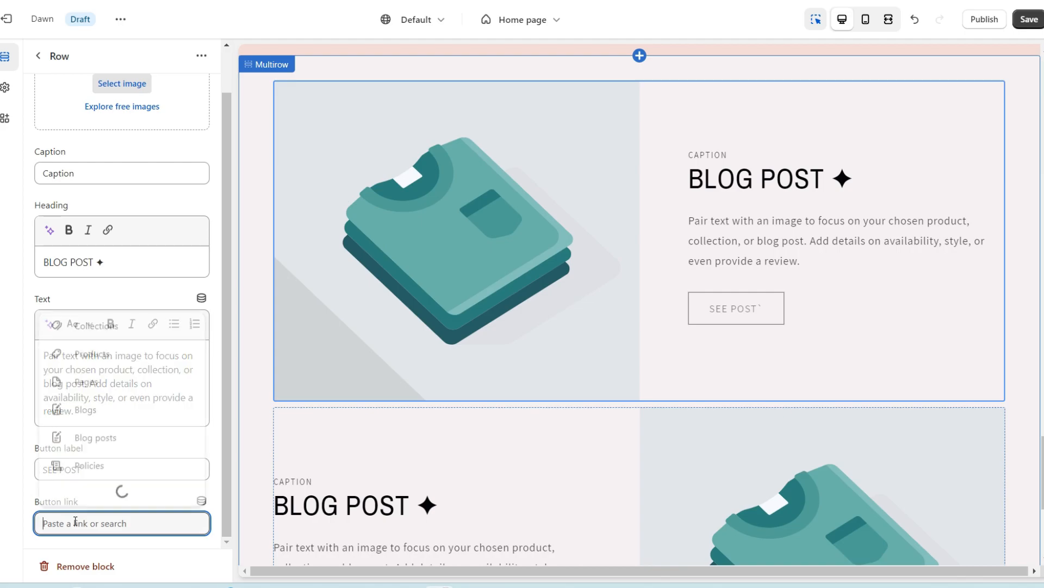
click(24, 518)
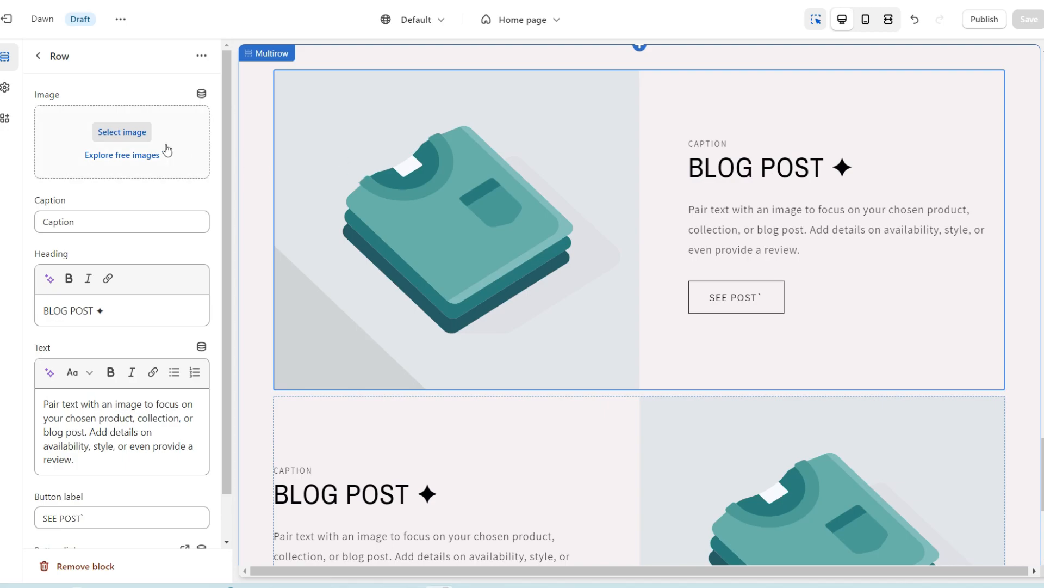
click(122, 132)
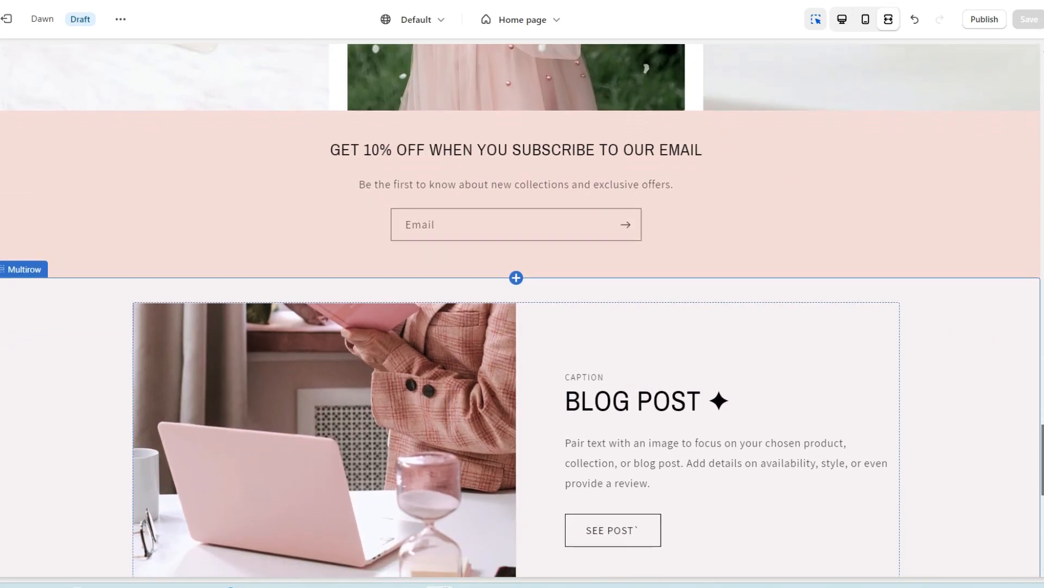
- Review the blog rows and the sections above them in the full-width preview
scroll(520, 310, down, 5)
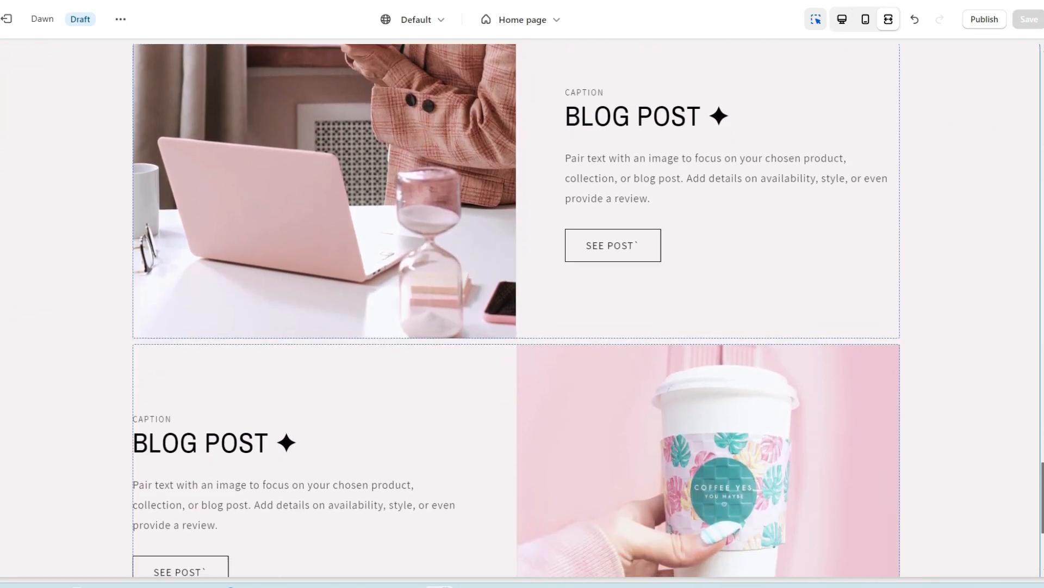
scroll(520, 311, up, 1)
scroll(1040, 345, up, 10)
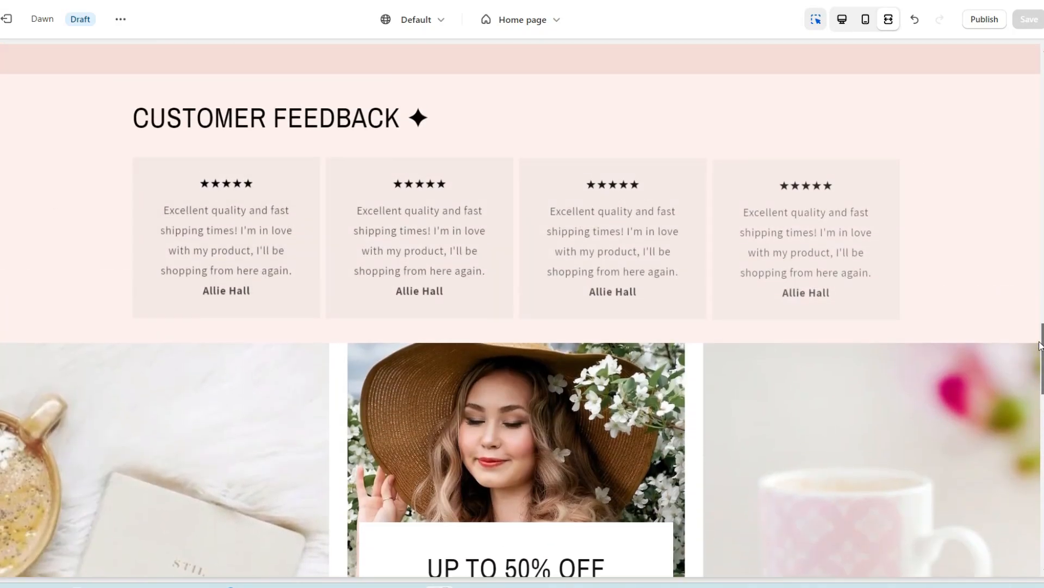
drag(1040, 345, 1033, 133)
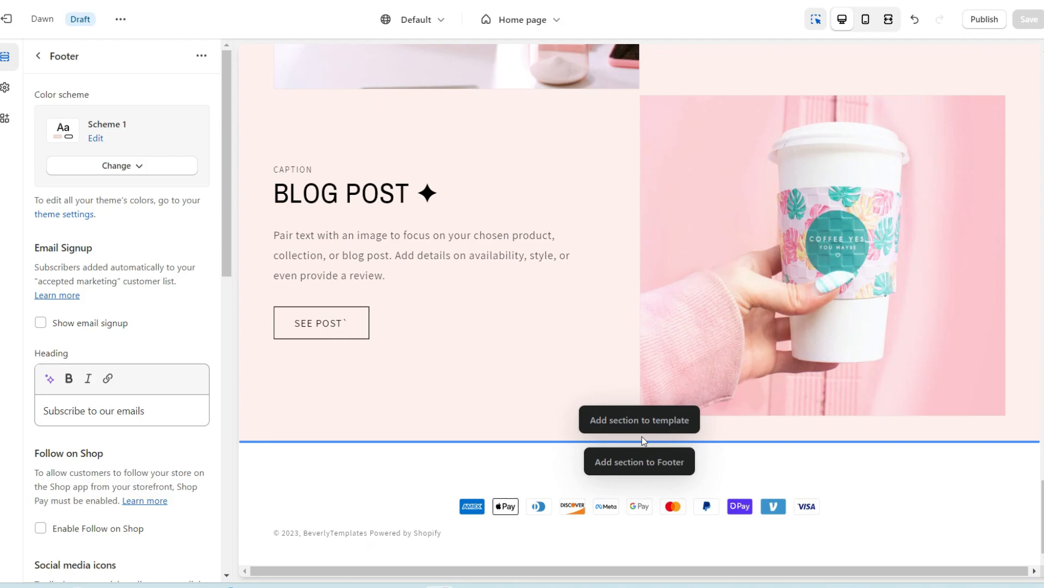
- Add a Multicolumn section to the template above the footer, set it to 4 columns on desktop and add a fourth column
click(642, 439)
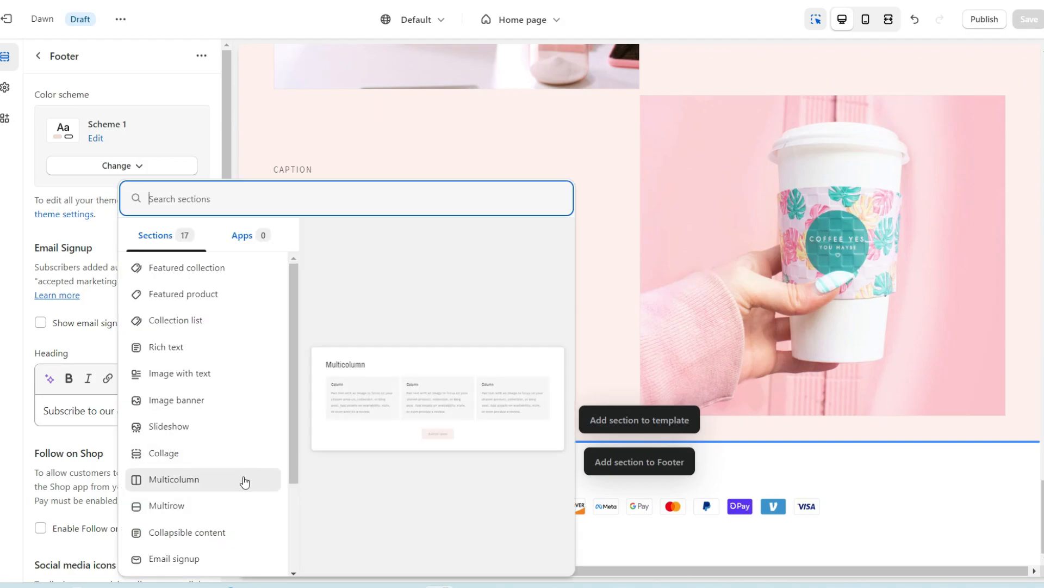
click(245, 481)
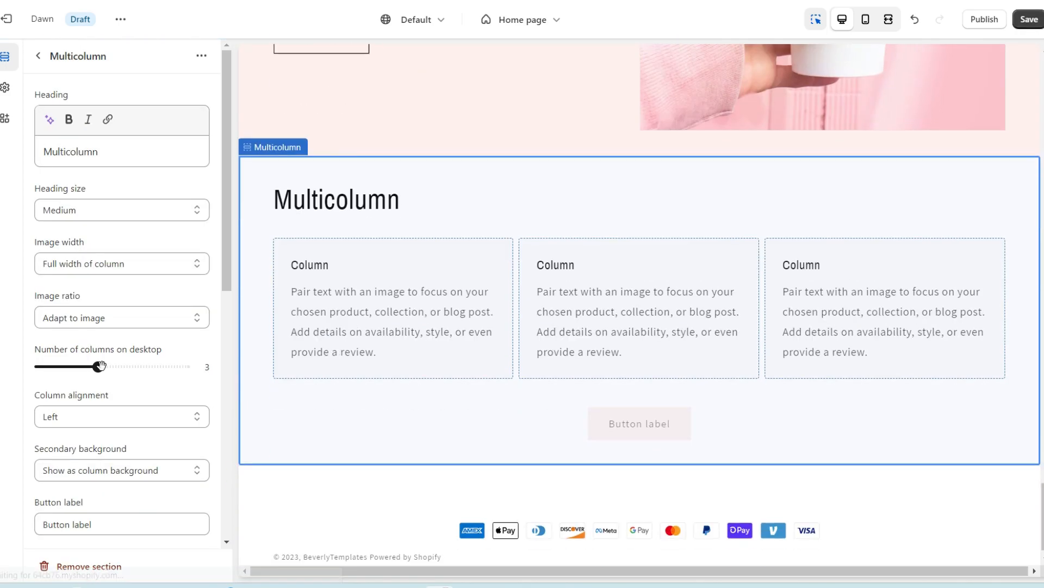
drag(98, 366, 126, 366)
click(723, 356)
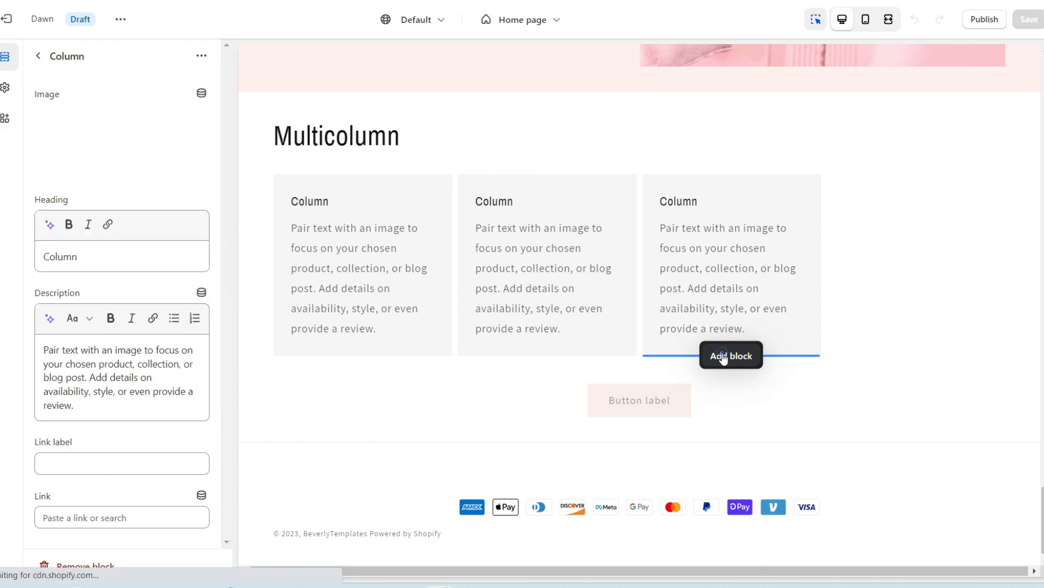
click(38, 55)
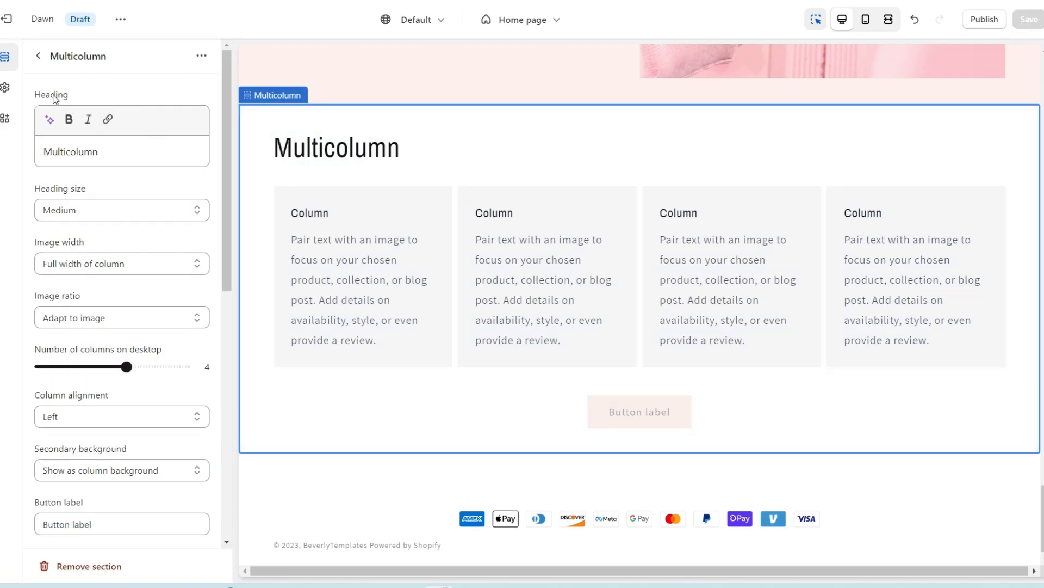
- Change the Multicolumn heading to "✦ FOLLOW OUR INSTAGRAM ✦" and set the heading size to Small
double_click(91, 152)
text(✦ FOLLOW OUR INSTAGRAM ✦)
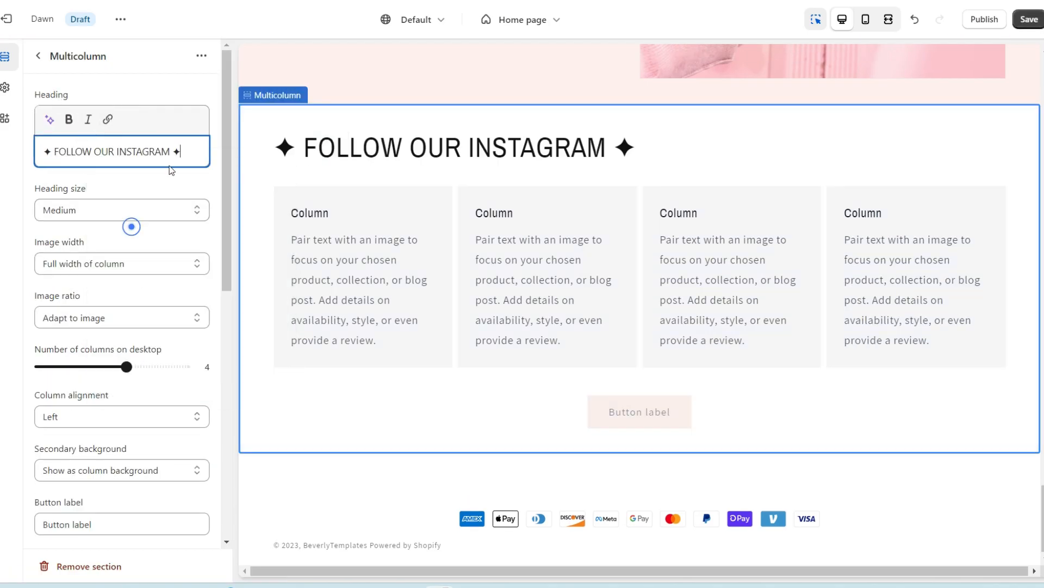
click(66, 209)
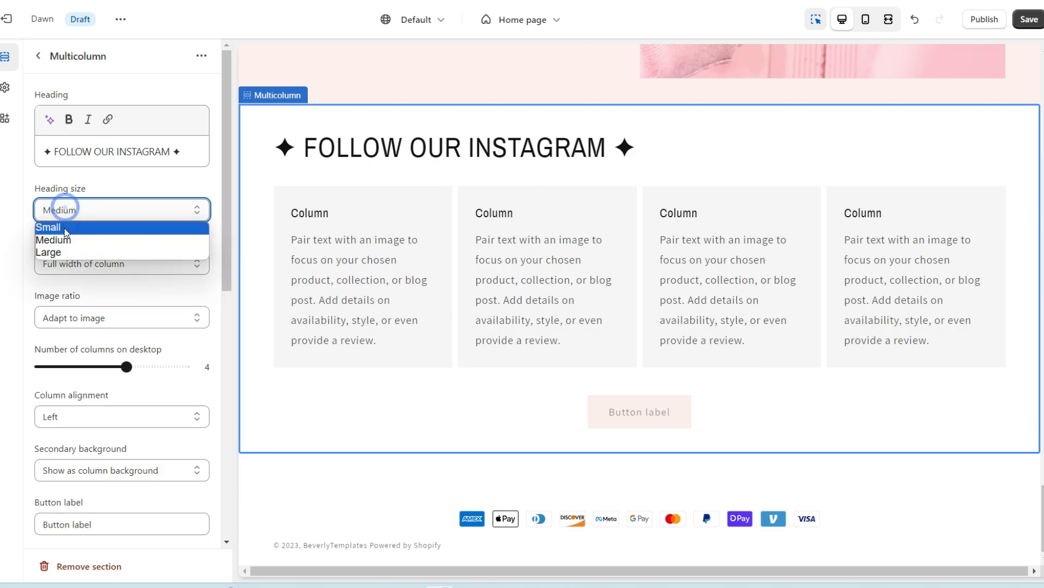
click(64, 224)
- Set the Instagram Multicolumn section's color scheme to Scheme 2
scroll(163, 336, down, 6)
click(163, 333)
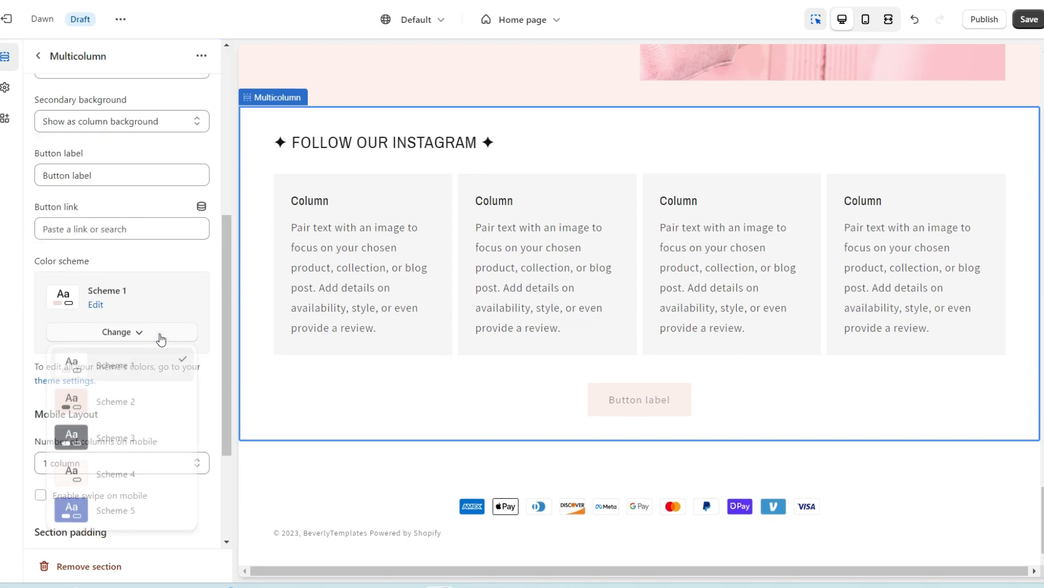
click(131, 401)
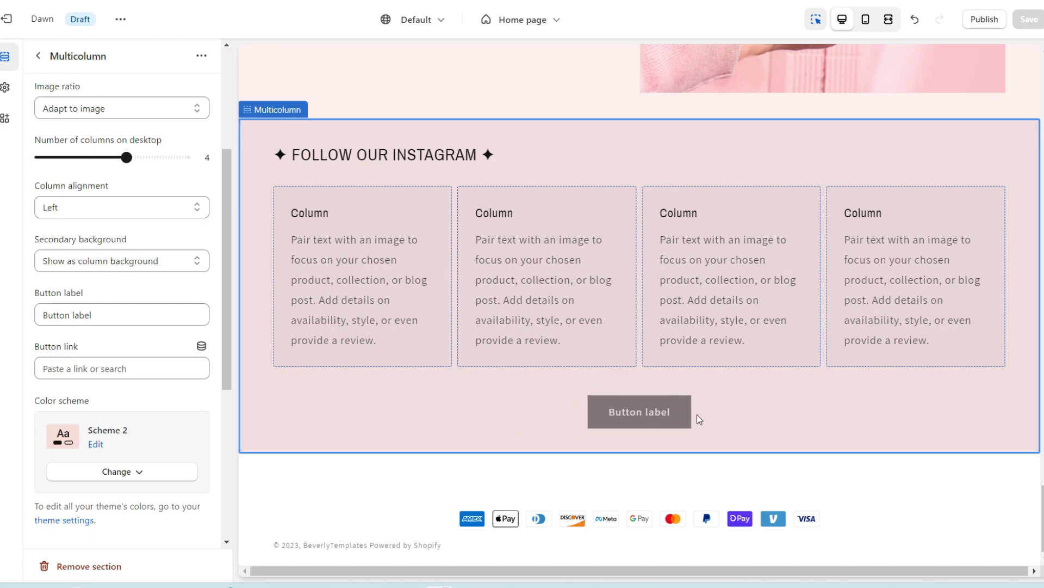
- Clear the button label of the Instagram section to remove its button
scroll(135, 310, up, 4)
scroll(96, 269, down, 5)
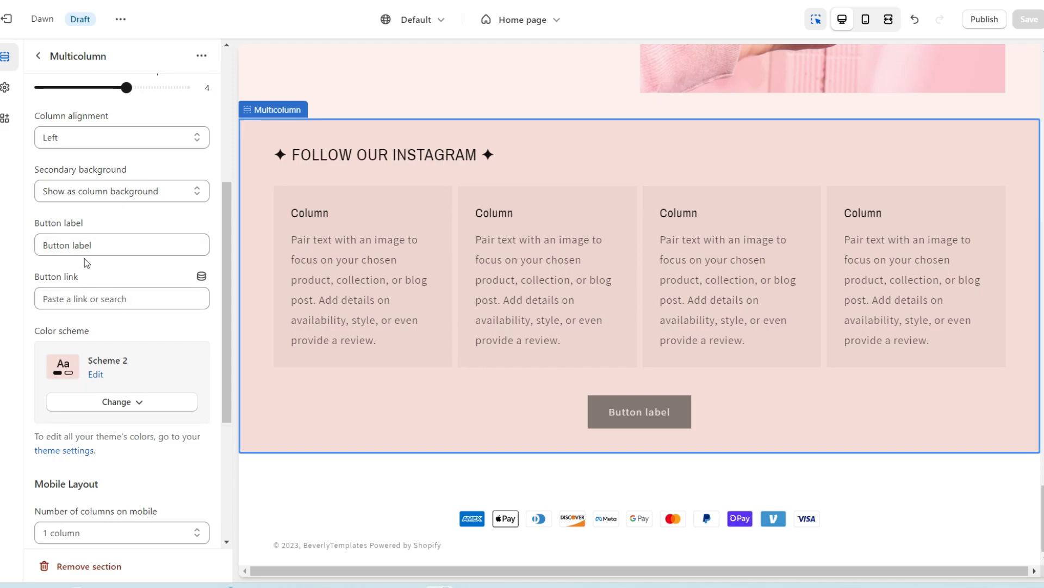
triple_click(82, 248)
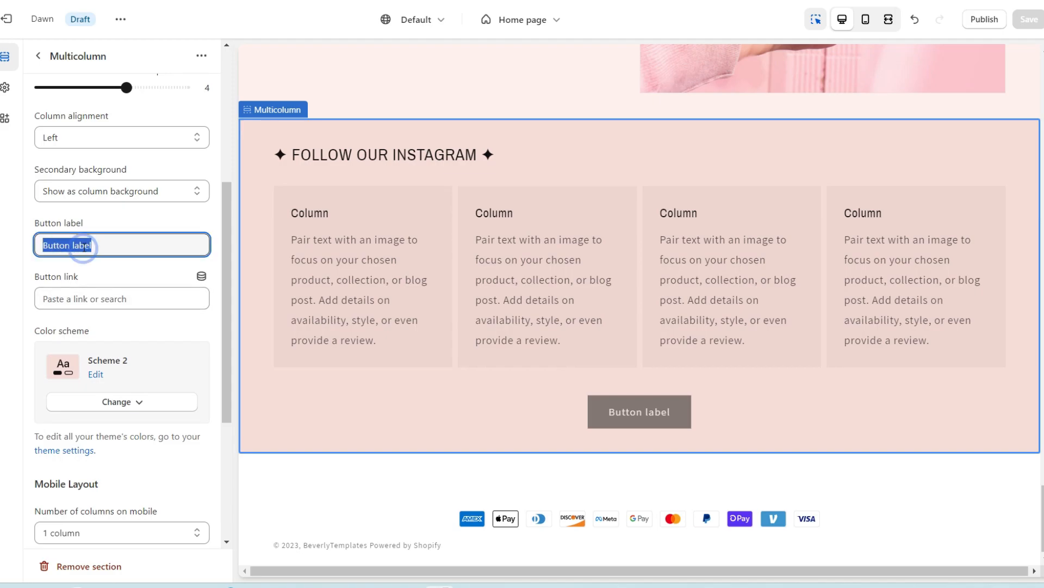
key(BackSpace)
- Add a Rich text section to the template between the Instagram section and the footer
click(655, 438)
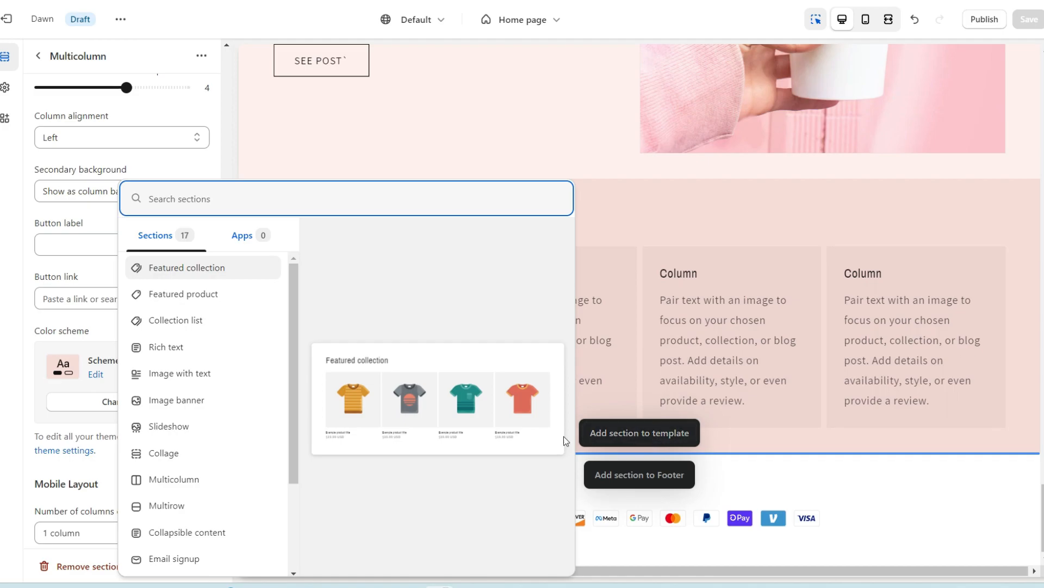
click(205, 346)
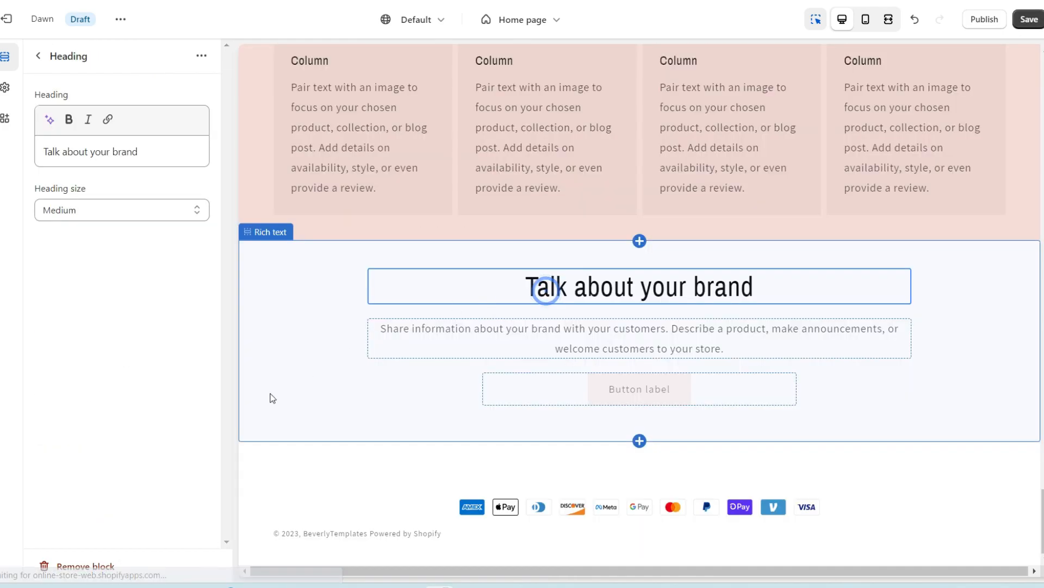
- Remove the heading and text blocks from the Rich text section, leaving only its button
click(102, 567)
click(497, 339)
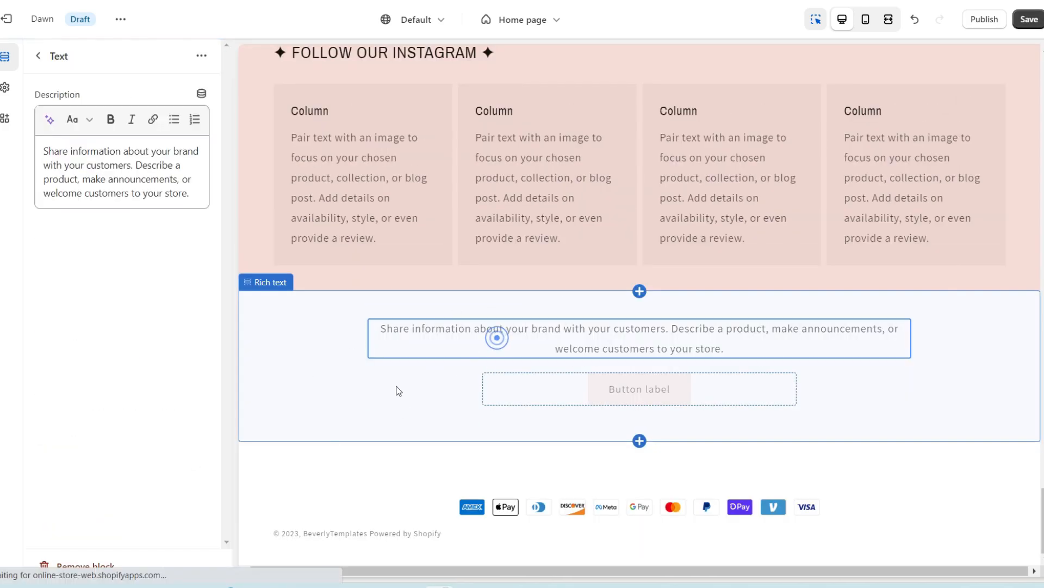
click(91, 564)
- Set the Rich text section's color scheme to Scheme 2, save, and set its top padding to 20px
click(108, 404)
click(120, 305)
click(117, 374)
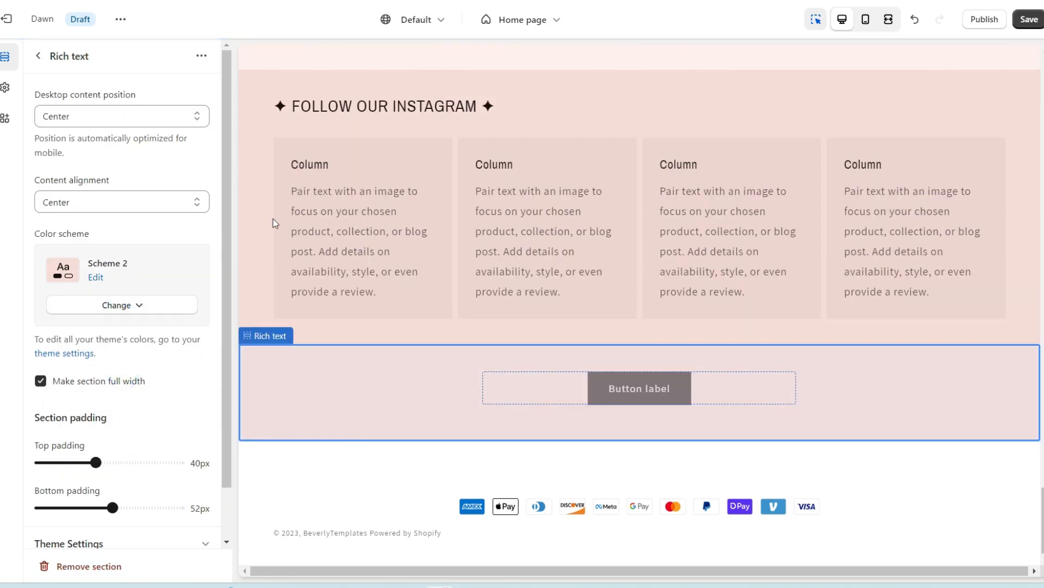
key(ctrl+s)
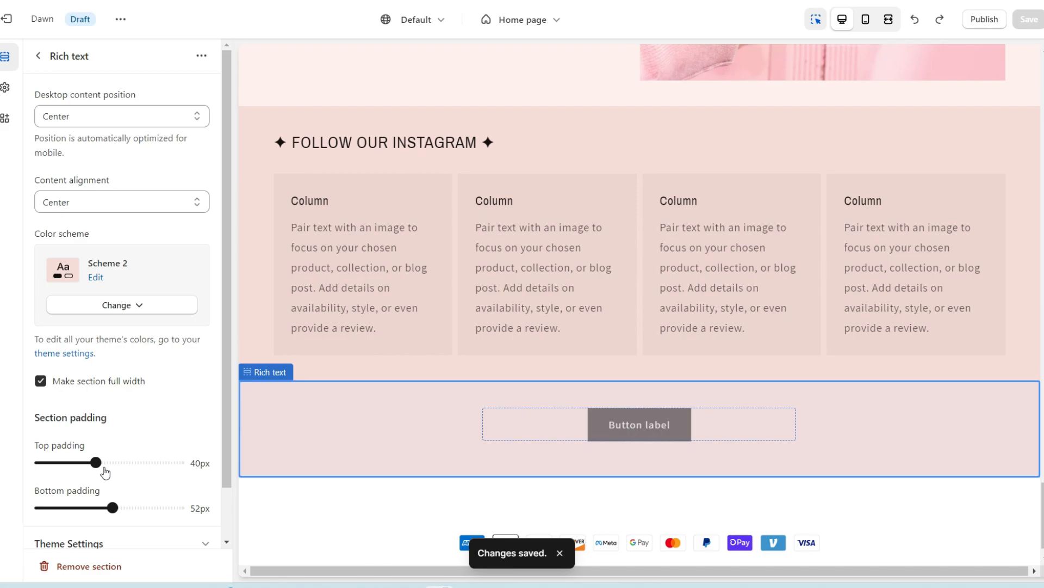
drag(101, 468, 67, 464)
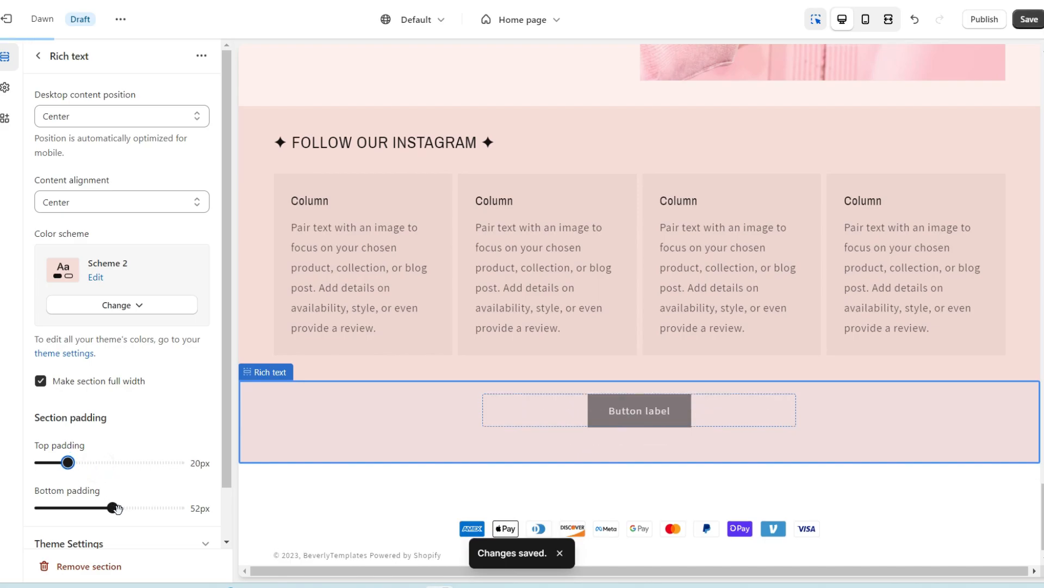
- Change the Rich text section's first button label to "FOLLOW US ➞" and use the outline button style
click(511, 409)
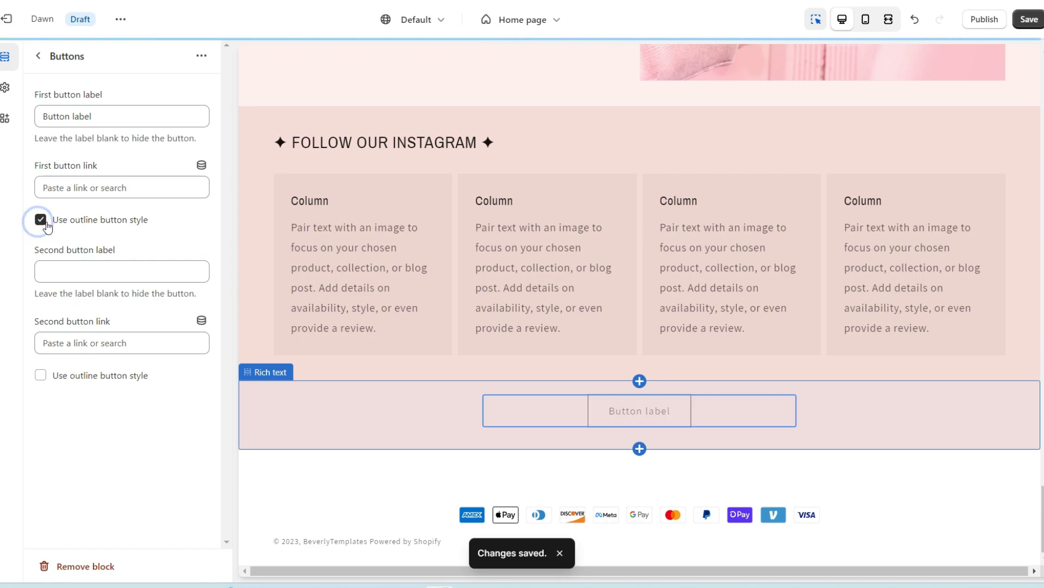
triple_click(97, 114)
right_click(97, 118)
click(125, 185)
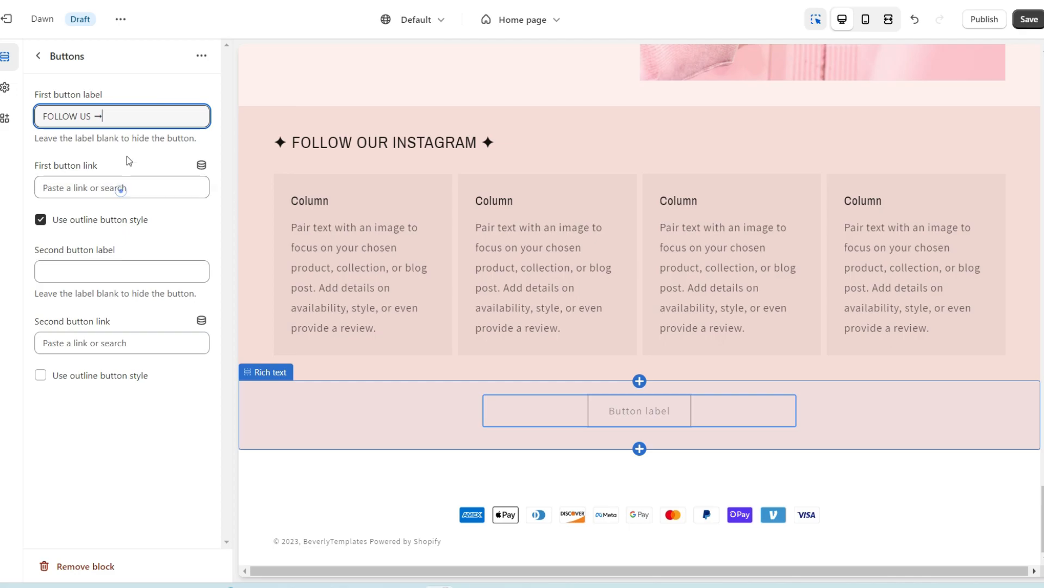
click(129, 84)
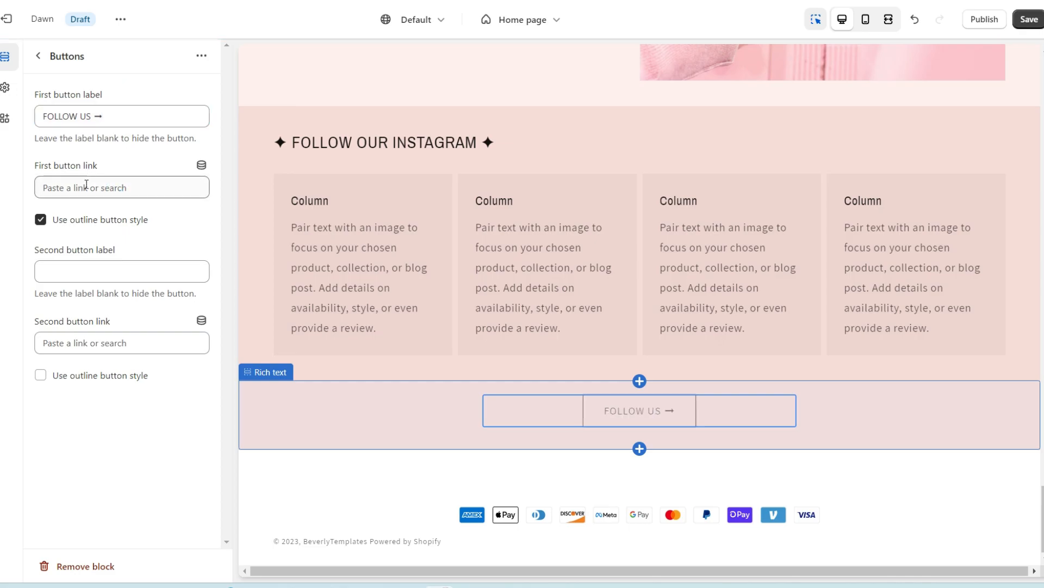
click(86, 186)
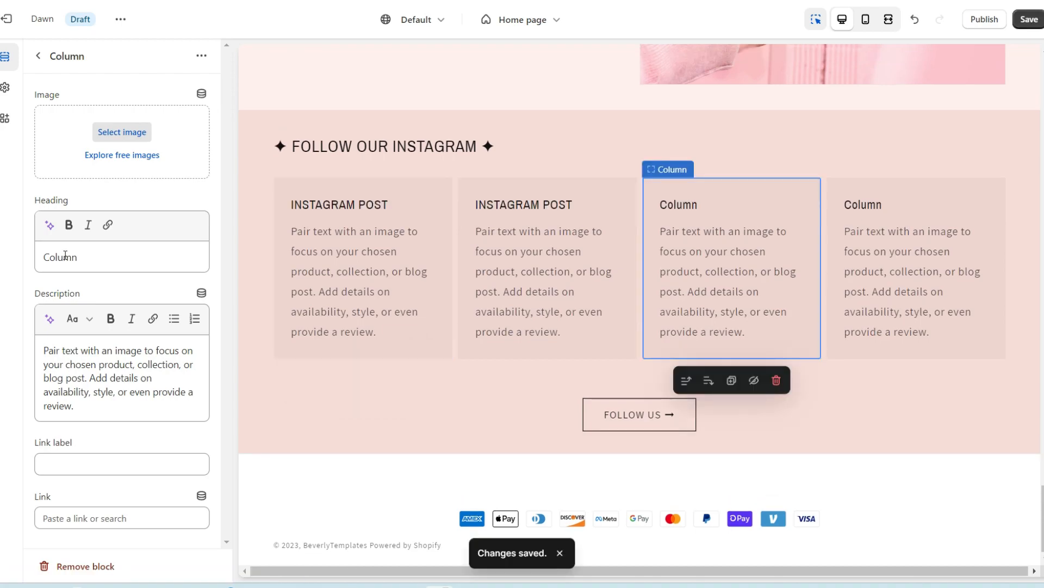
- Change the headings of the third and fourth Instagram columns to "INSTAGRAM POST" and save the theme
double_click(64, 255)
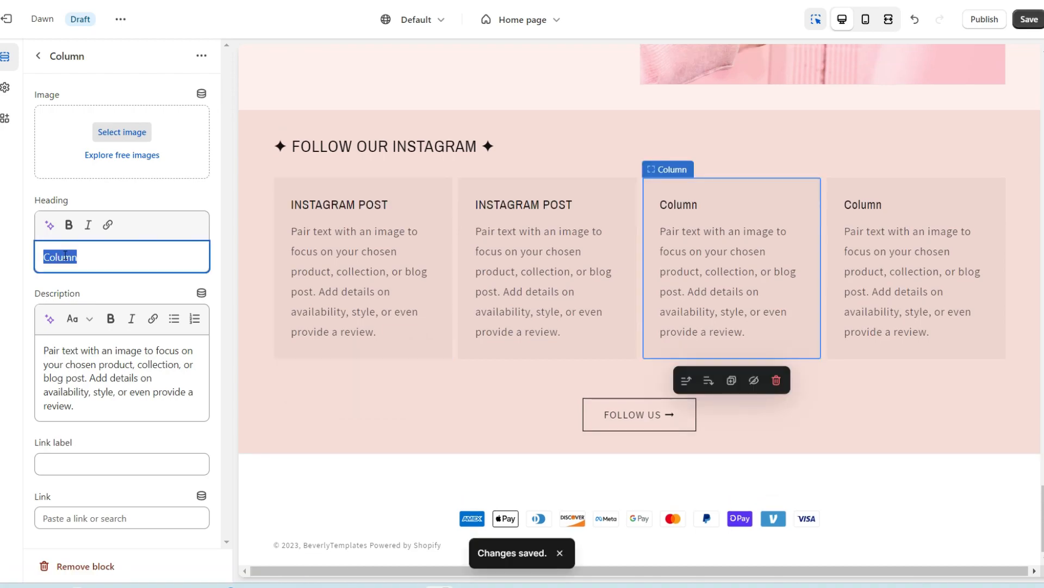
right_click(65, 256)
click(103, 322)
click(870, 245)
double_click(74, 257)
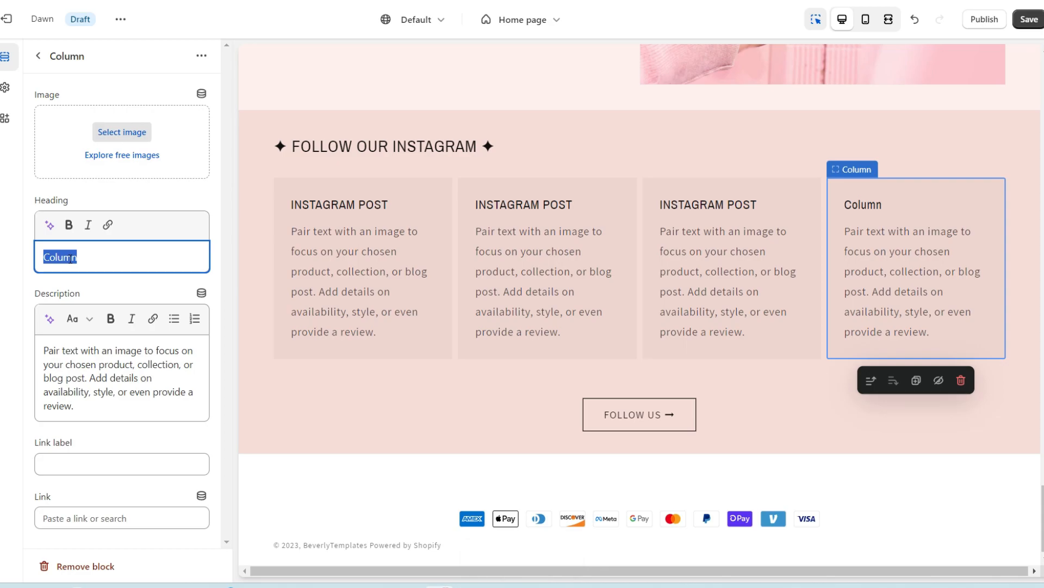
right_click(70, 259)
click(108, 325)
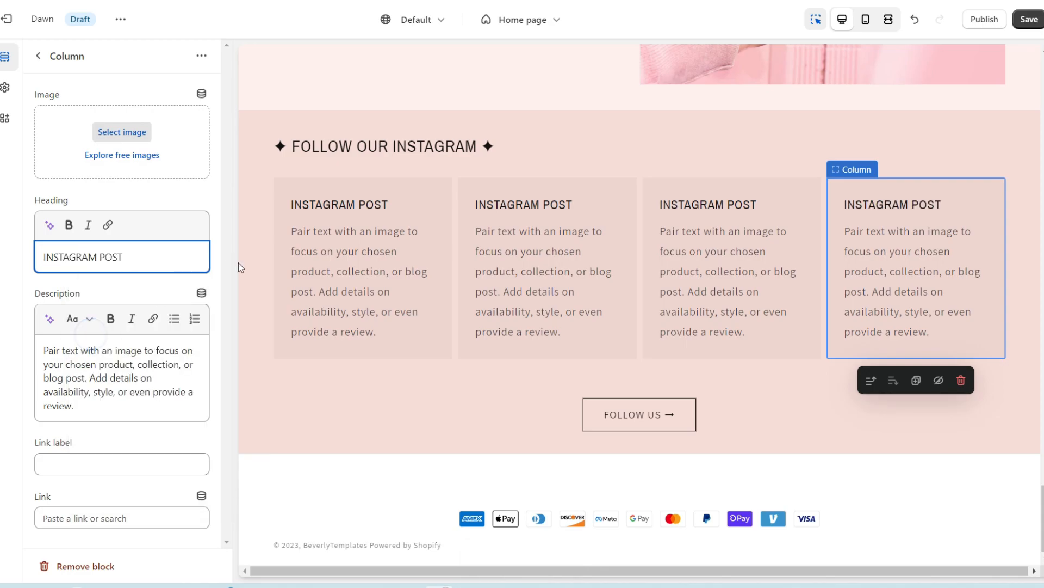
key(ctrl+s)
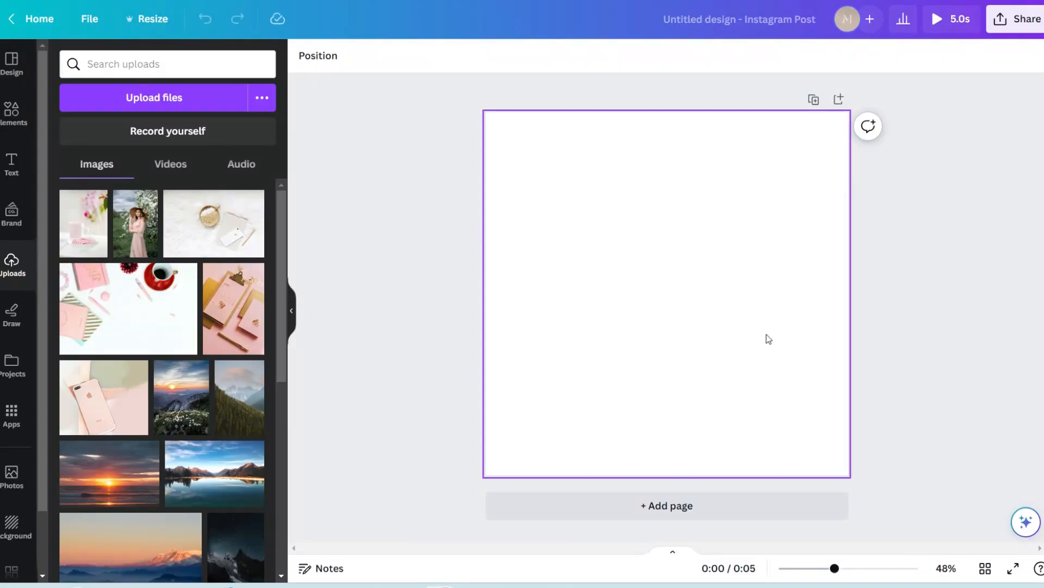
- Switch to Canva, duplicate the blank Instagram post page to make four pages, and fill page 1 with a rose gold gradient graphic
click(814, 99)
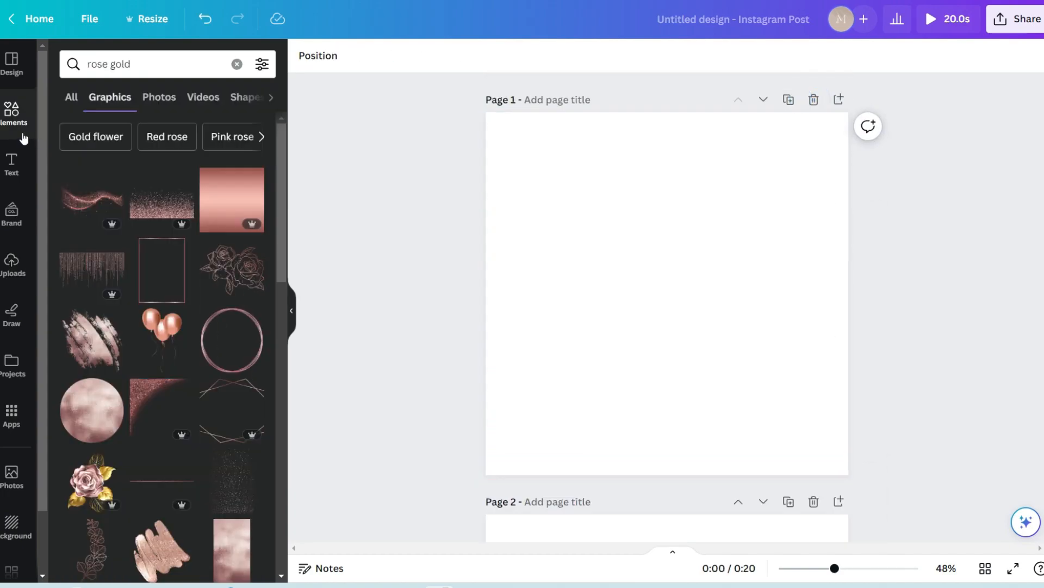
scroll(211, 262, down, 5)
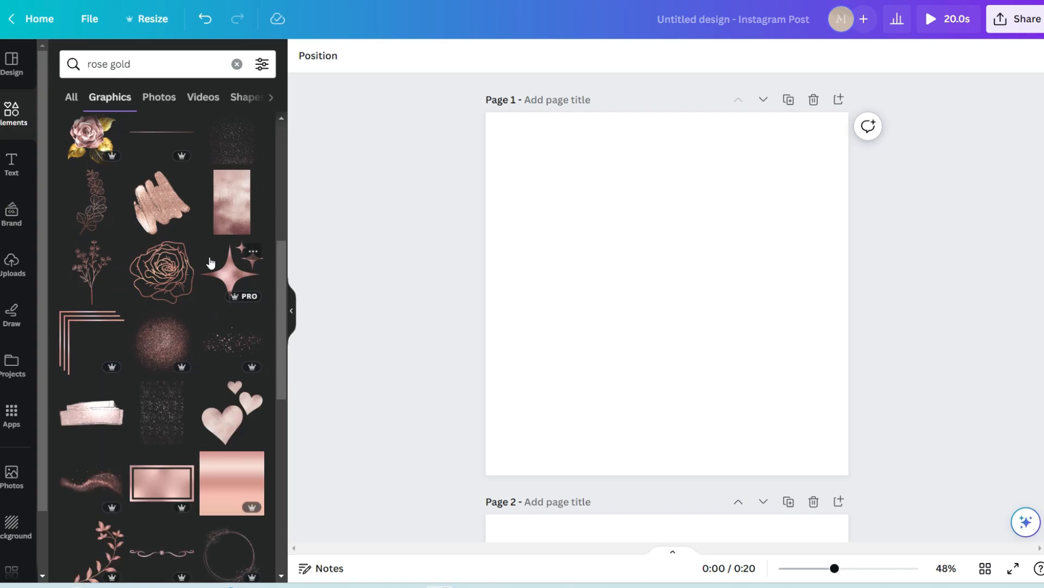
scroll(211, 263, down, 4)
scroll(211, 263, down, 4)
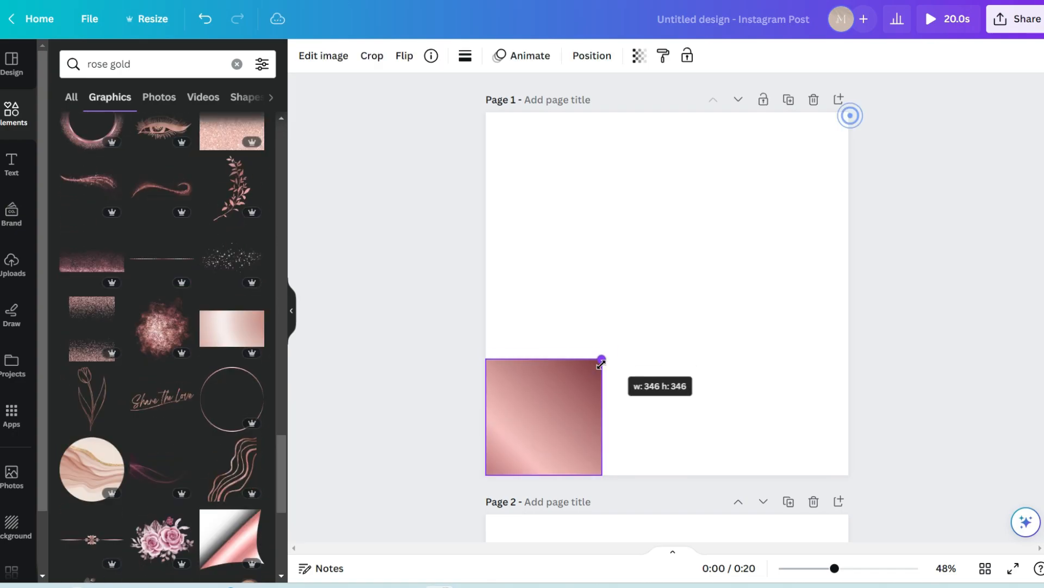
drag(602, 360, 867, 133)
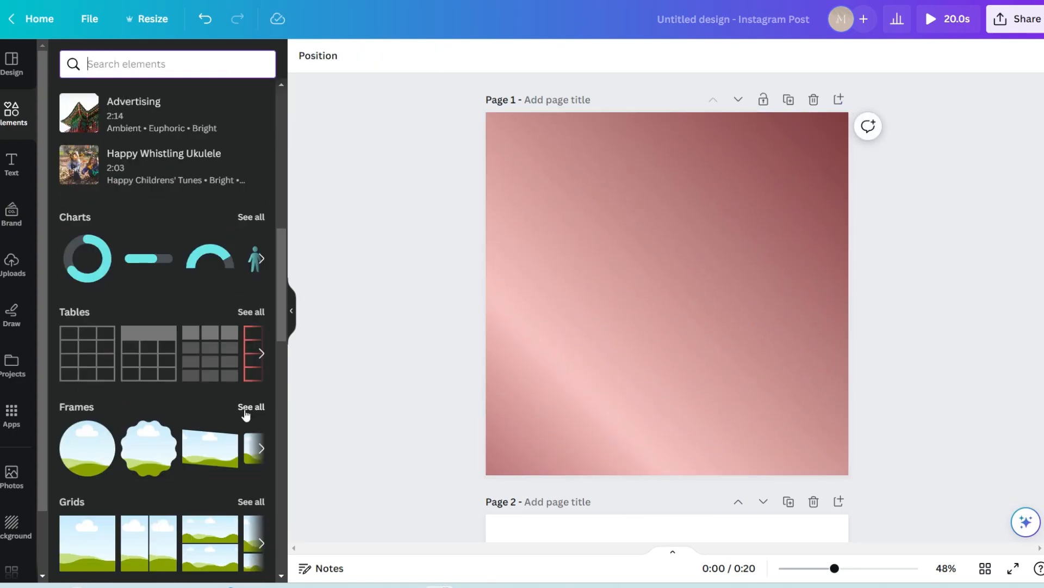
- Add a square photo frame on page 1, leaving the rose gold gradient as a border
click(243, 410)
scroll(224, 376, down, 5)
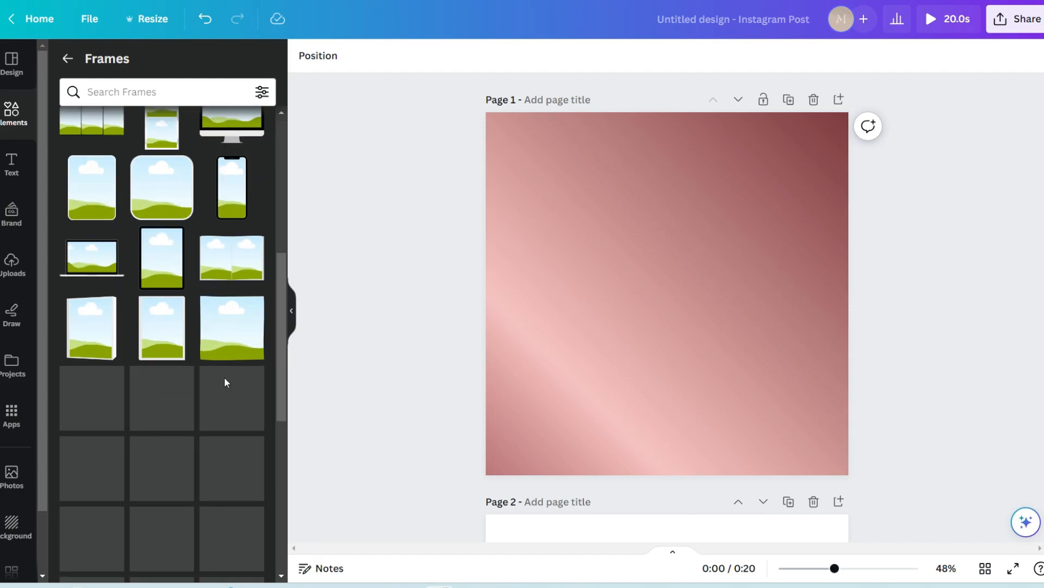
scroll(223, 380, down, 1)
drag(232, 259, 602, 387)
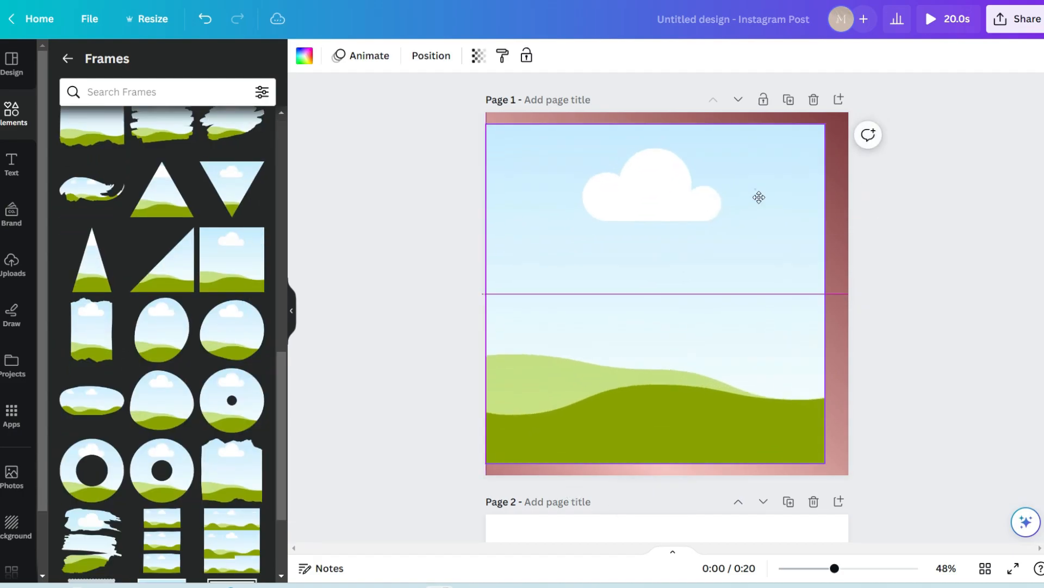
- Copy the grouped frame and gradient from page 1 and paste it onto page 2
right_click(772, 196)
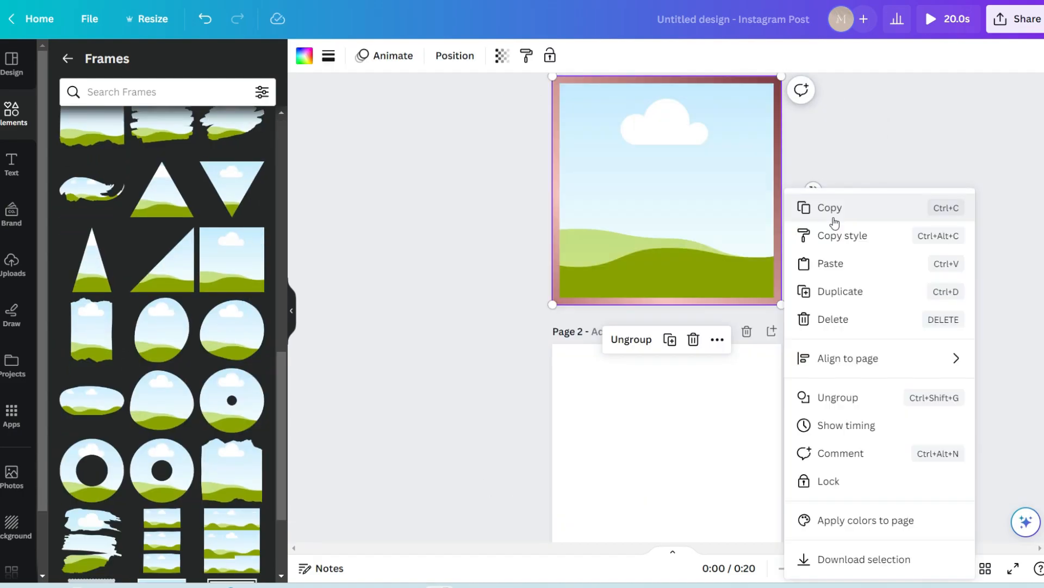
click(833, 214)
scroll(926, 235, down, 3)
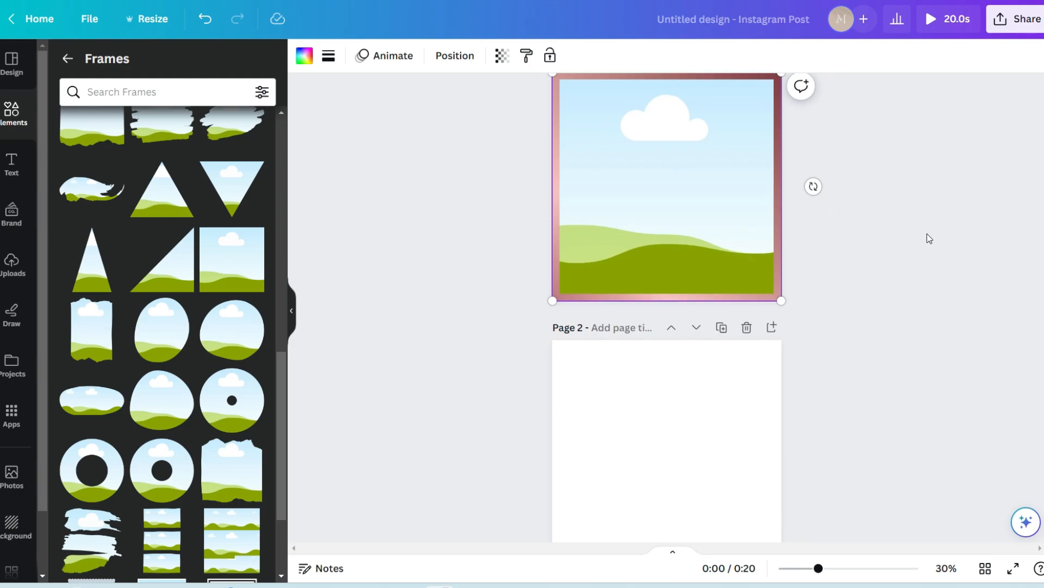
right_click(665, 289)
click(706, 361)
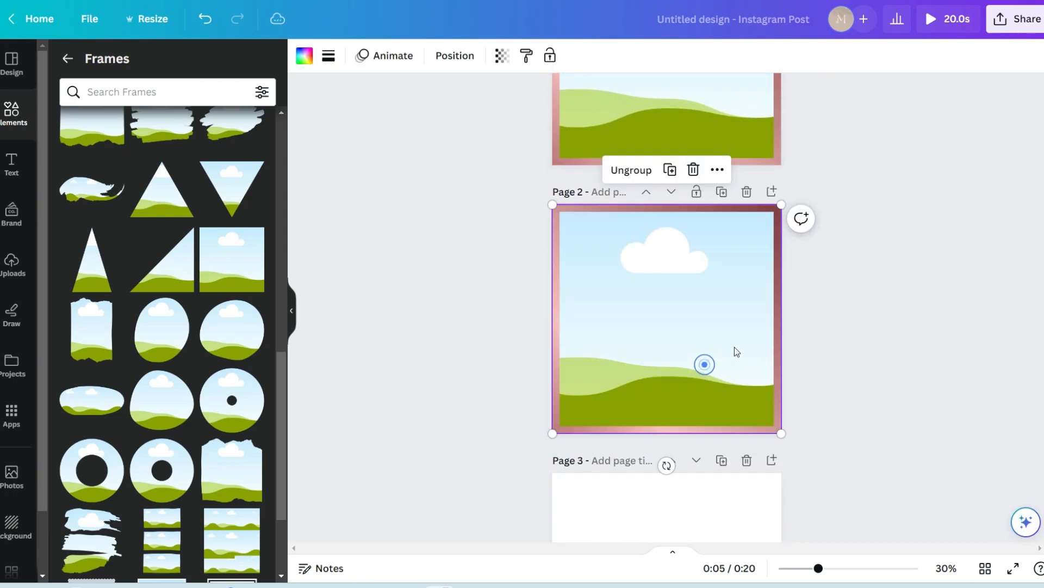
scroll(729, 348, down, 4)
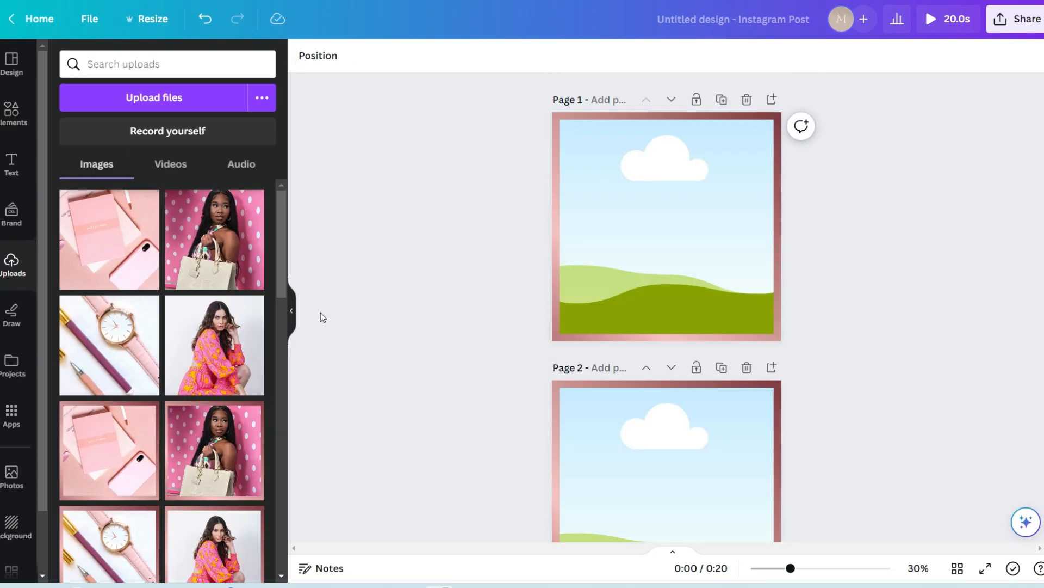
- Fill the page frames with the uploaded photos, the woman in the pink and orange dress on page 1, and download all pages as PNG
drag(214, 347, 608, 263)
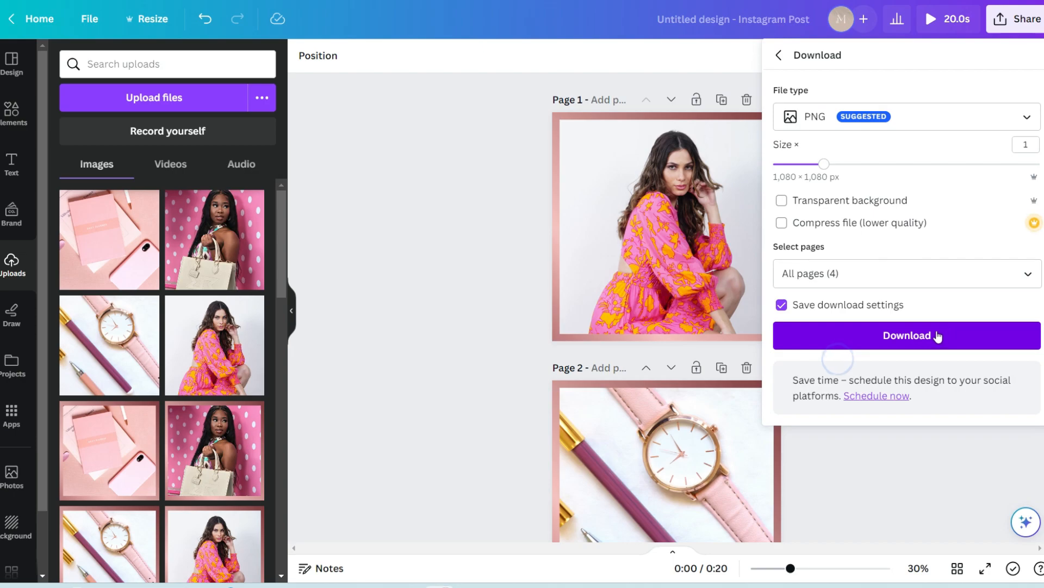
click(936, 337)
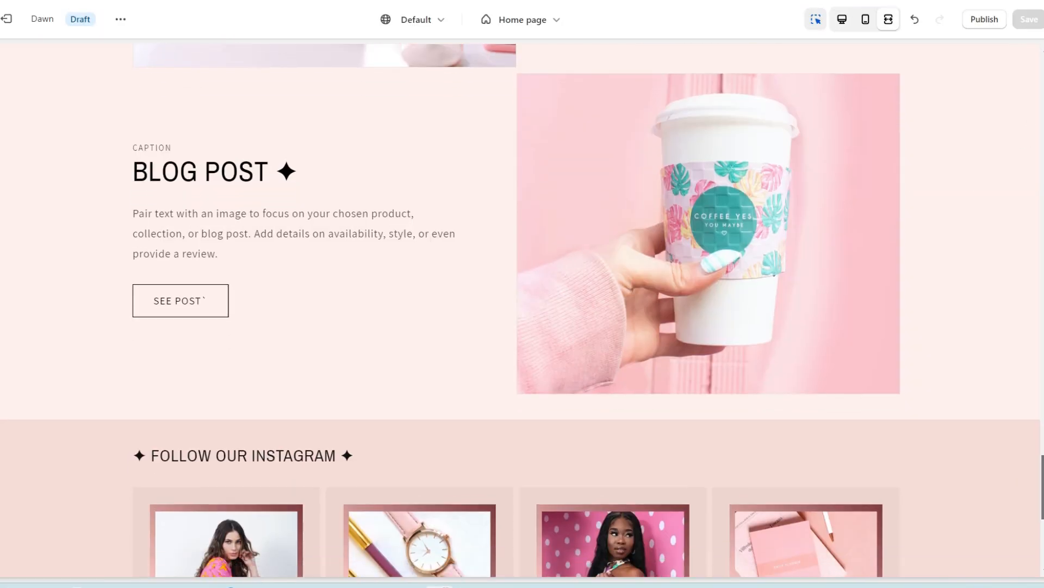
- Return to the Shopify theme editor and add an Image banner section to the template between the FOLLOW US button and the footer
scroll(1043, 519, down, 7)
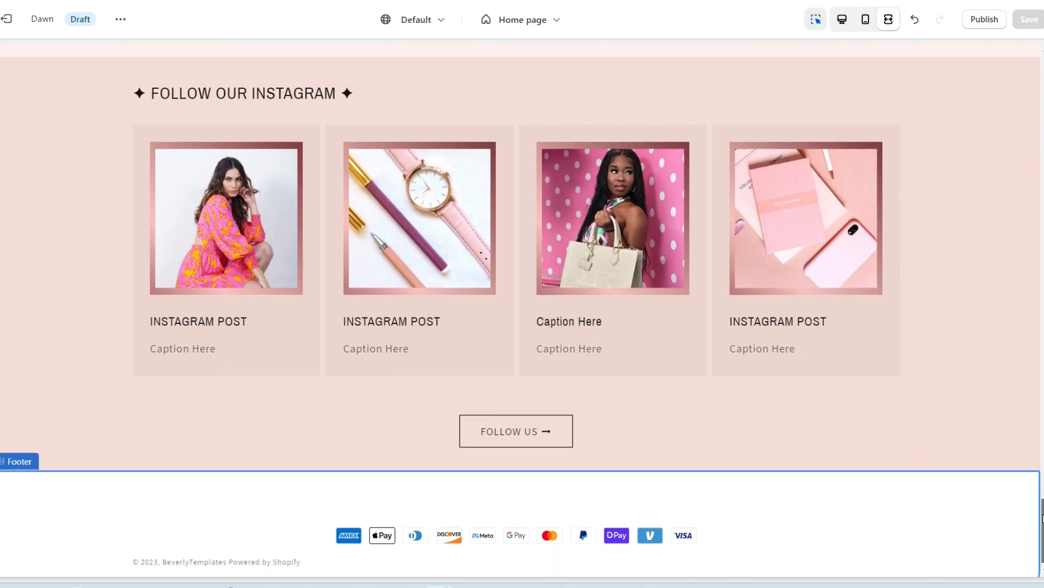
scroll(1043, 518, up, 3)
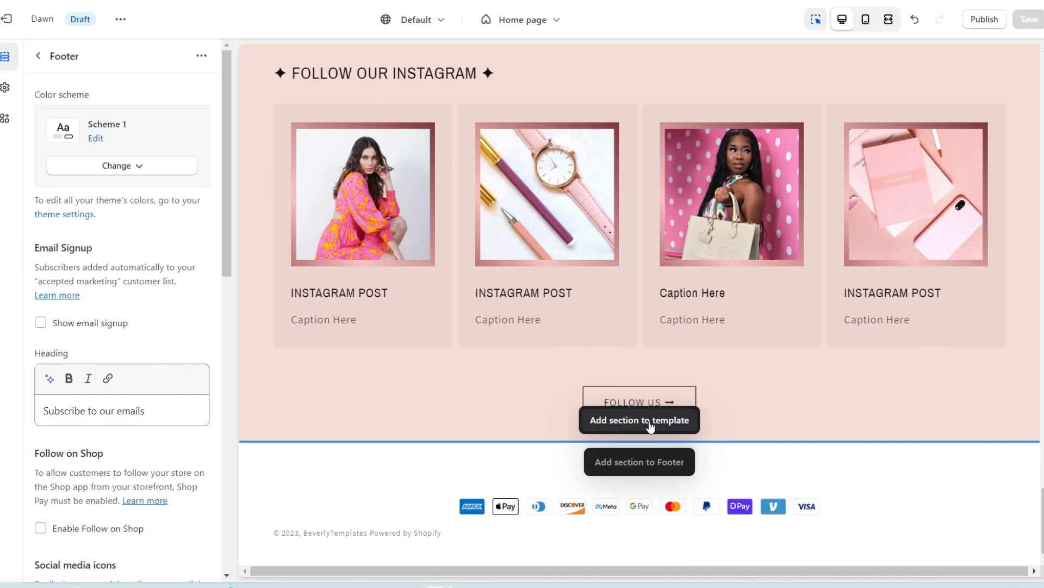
click(640, 420)
click(245, 408)
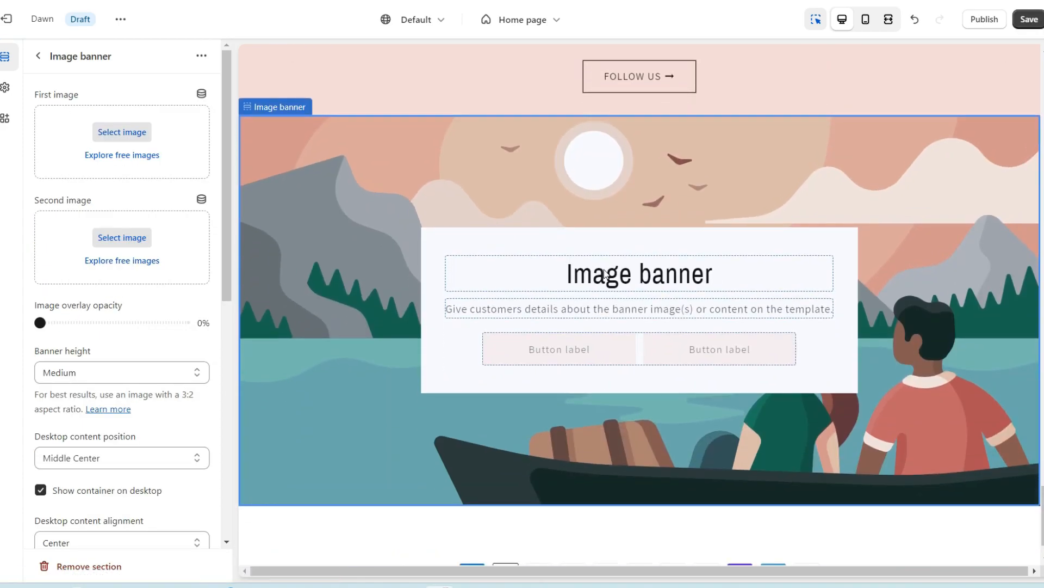
- Remove the heading and text blocks from the new Image banner, keeping only its buttons
click(605, 272)
click(73, 567)
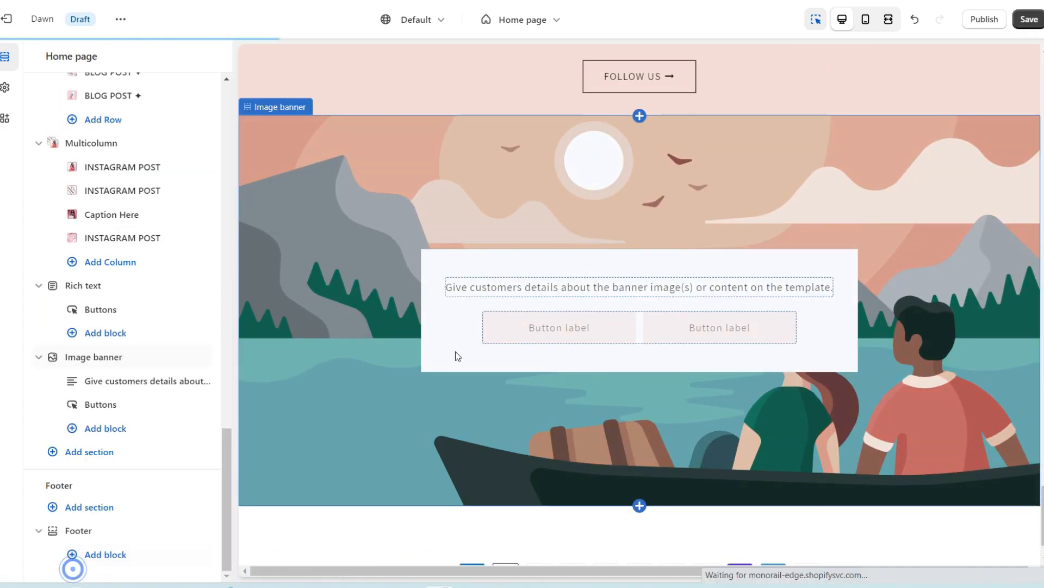
click(512, 291)
click(85, 566)
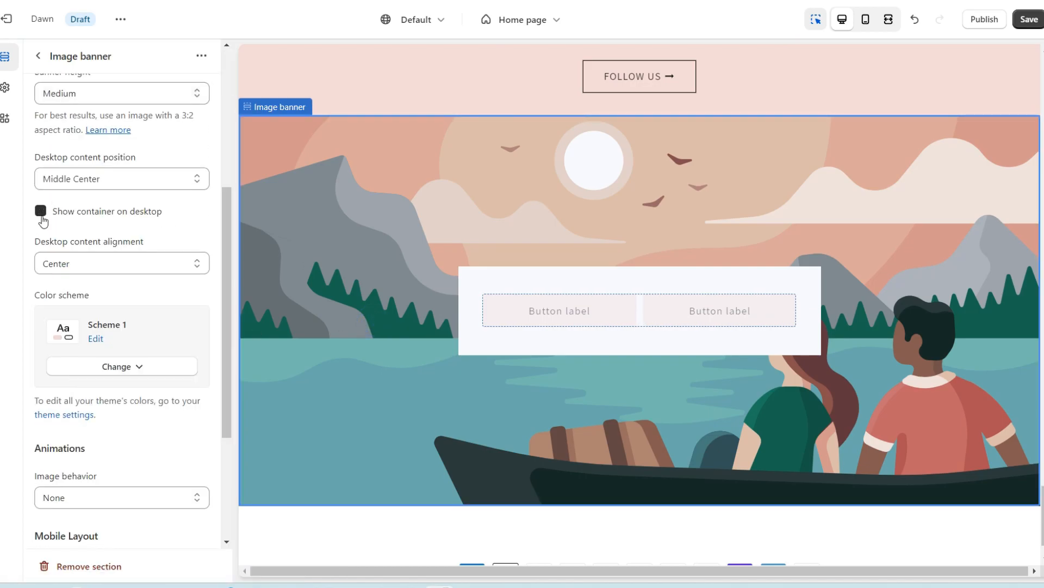
- Turn off the Image banner's container on desktop and mobile and set the desktop content position to Bottom Center
click(42, 217)
scroll(53, 245, down, 4)
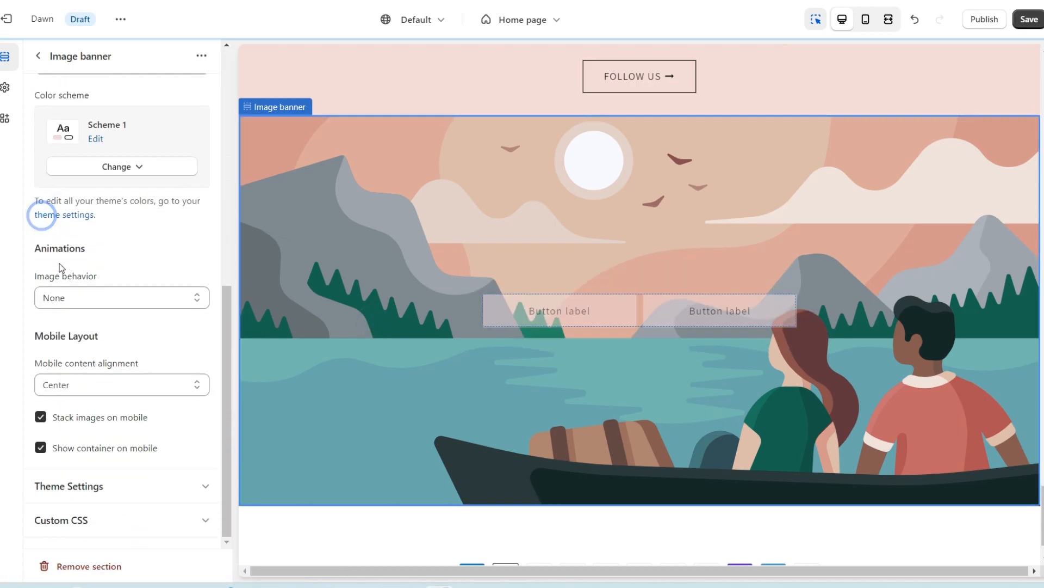
click(39, 448)
scroll(109, 354, up, 6)
click(140, 315)
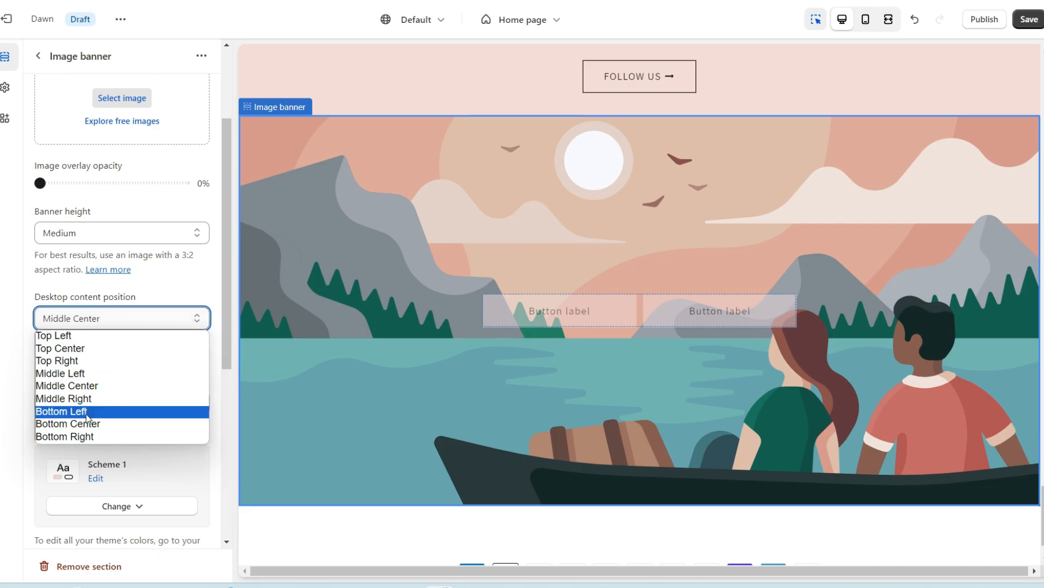
click(97, 428)
- Clear the Image banner's second button label and set the first button label to "SHOP NOW"
click(642, 418)
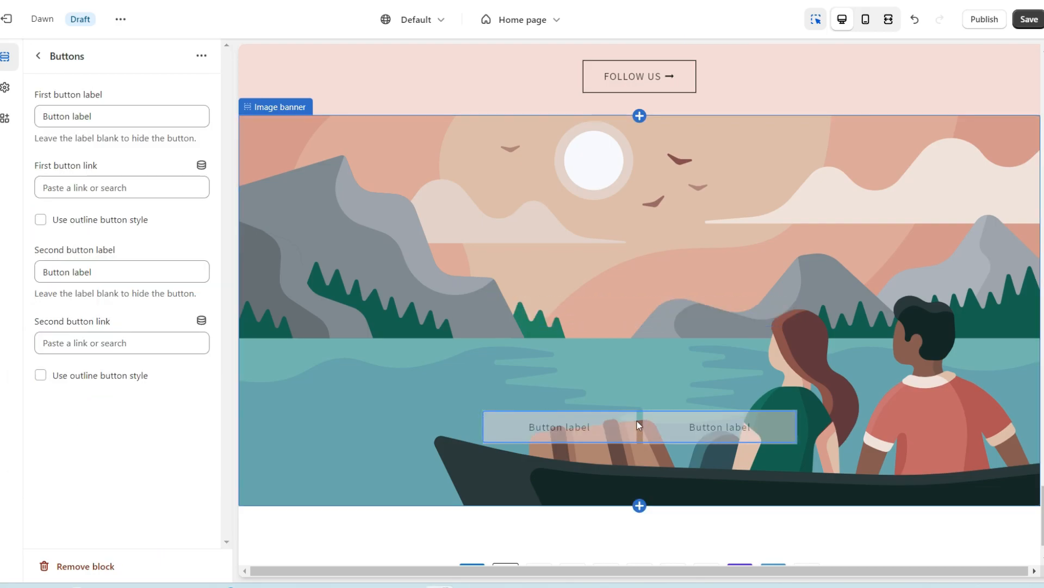
click(70, 271)
triple_click(71, 271)
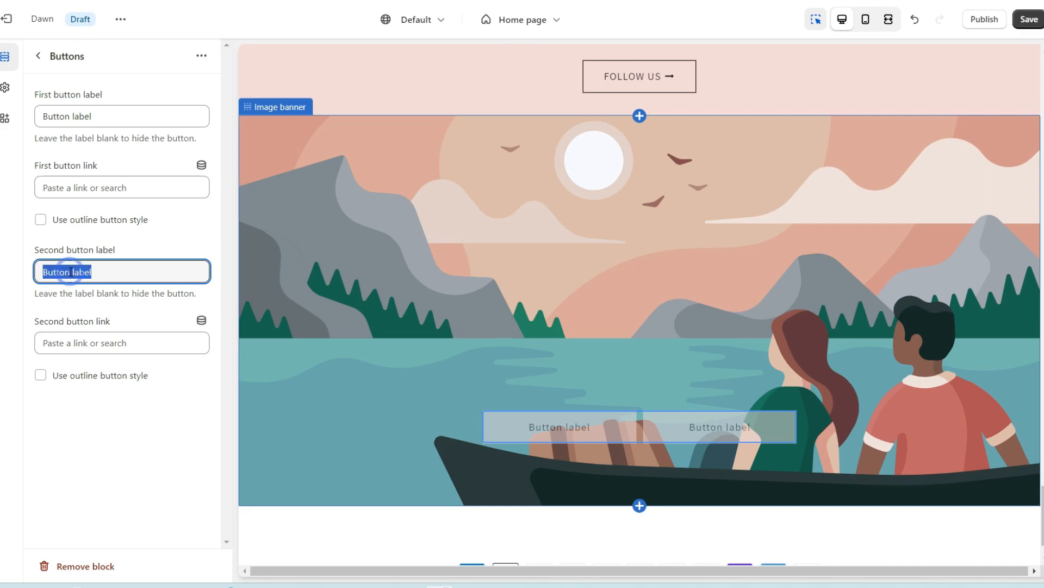
key(BackSpace)
triple_click(98, 117)
text(SHOP NOW)
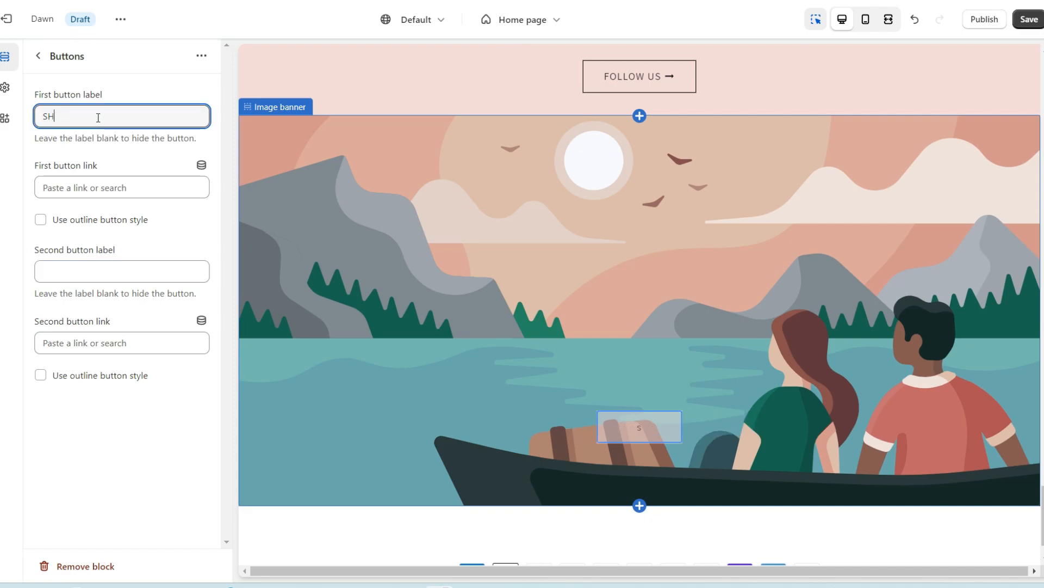
click(122, 92)
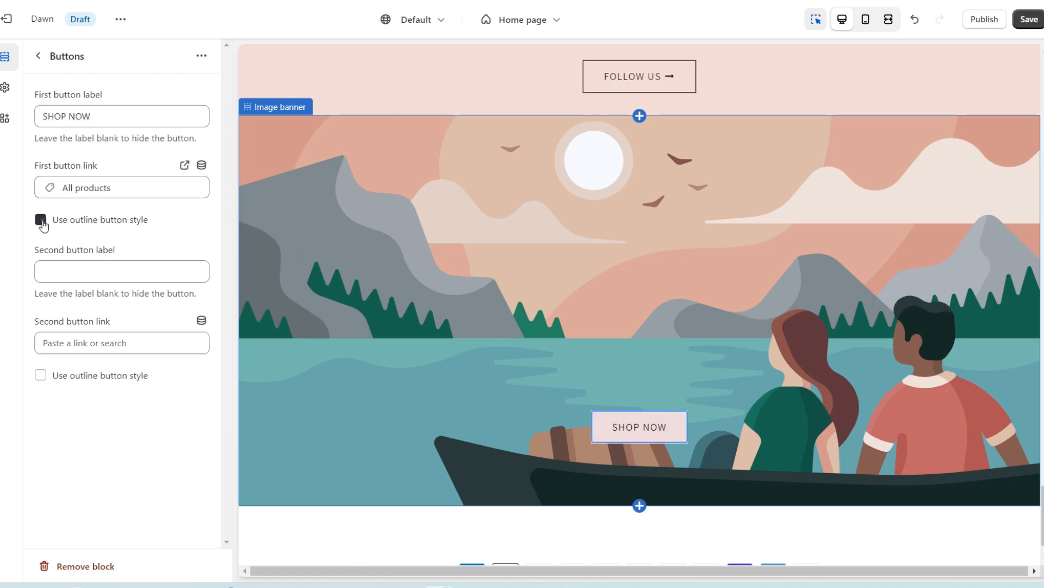
- Enable the outline style for the Image banner's SHOP NOW button
click(41, 219)
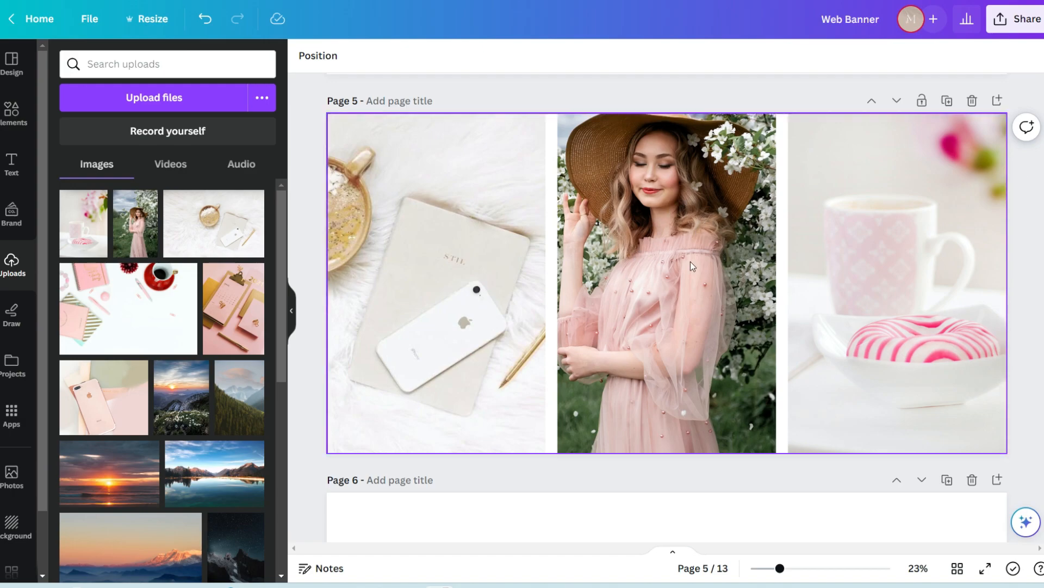
- Switch to Canva, add a page after page 5, and fill a gapless three-column grid with the pink notebook, woman and bedroom photos
click(997, 100)
scroll(963, 206, down, 4)
click(11, 114)
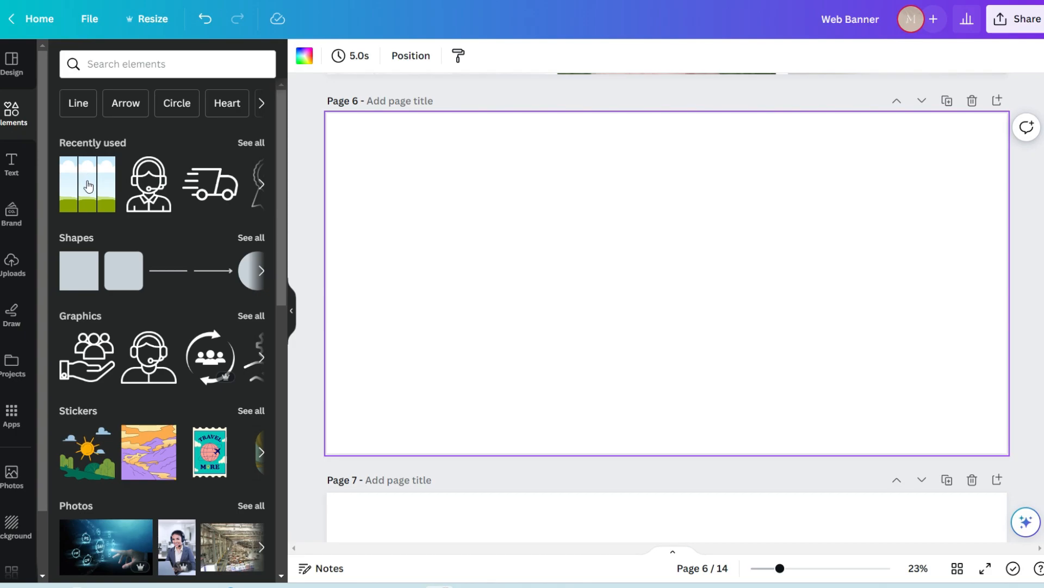
click(89, 186)
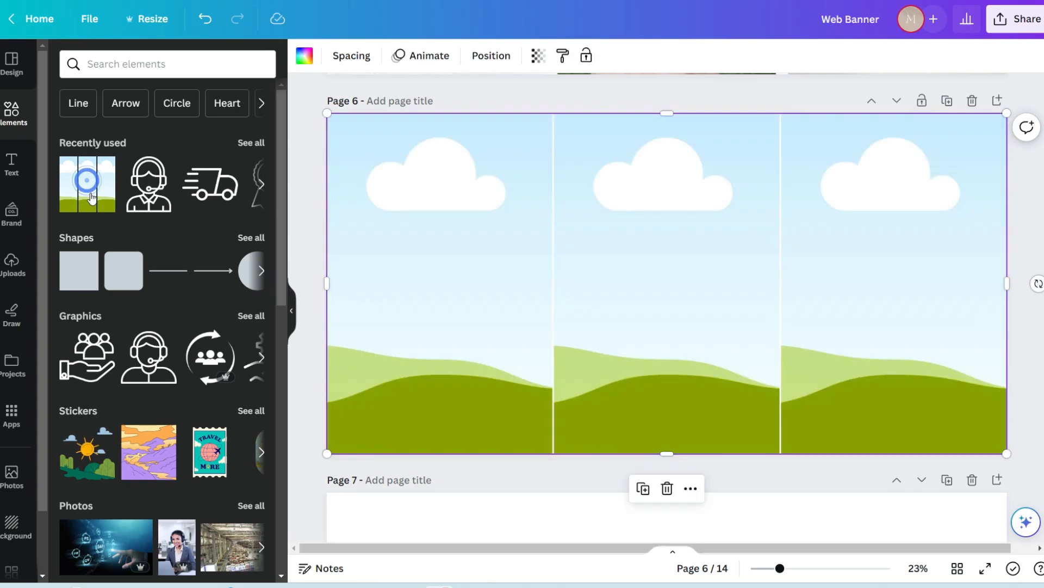
click(351, 56)
drag(357, 118, 329, 111)
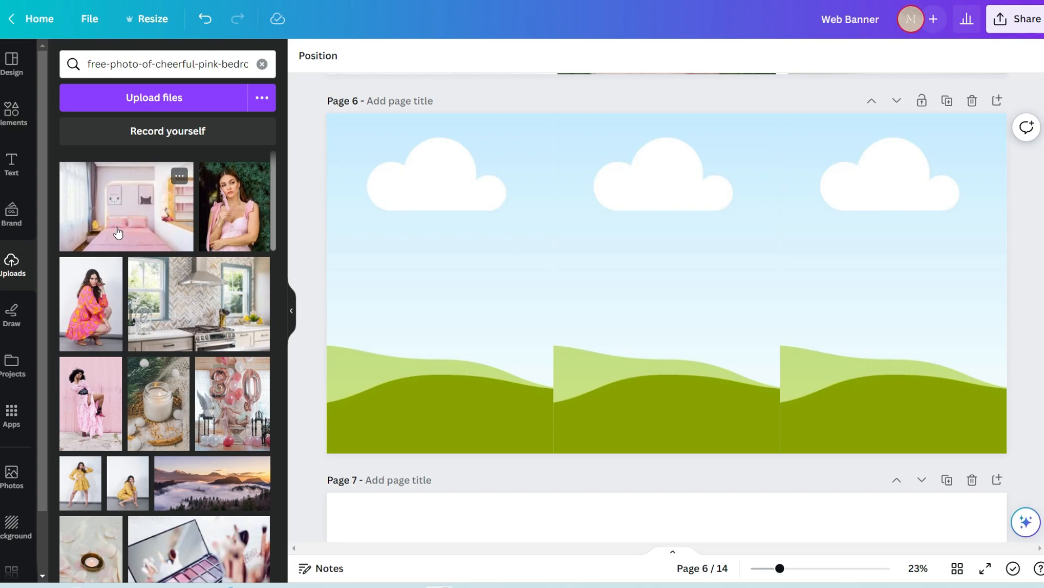
drag(118, 232, 607, 212)
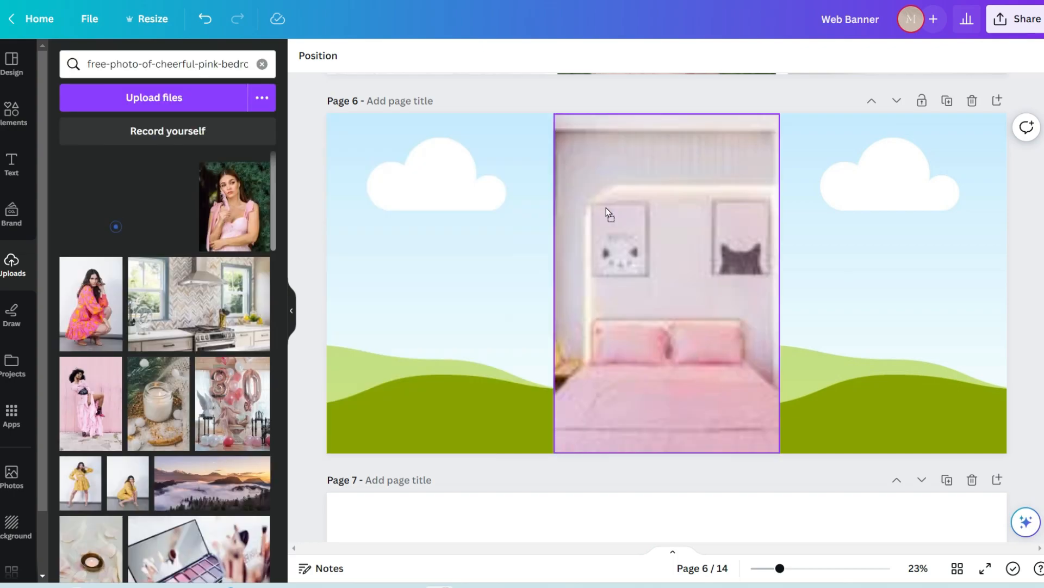
- Add a square shape to page 6, give it a light fill and stretch it into a wide rectangle centred over the photos
click(12, 106)
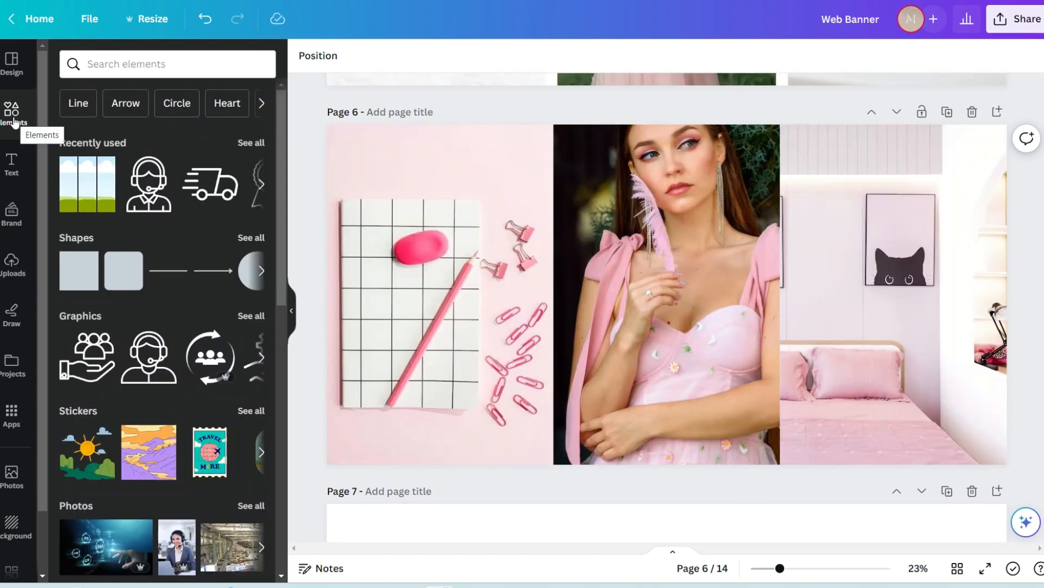
click(80, 280)
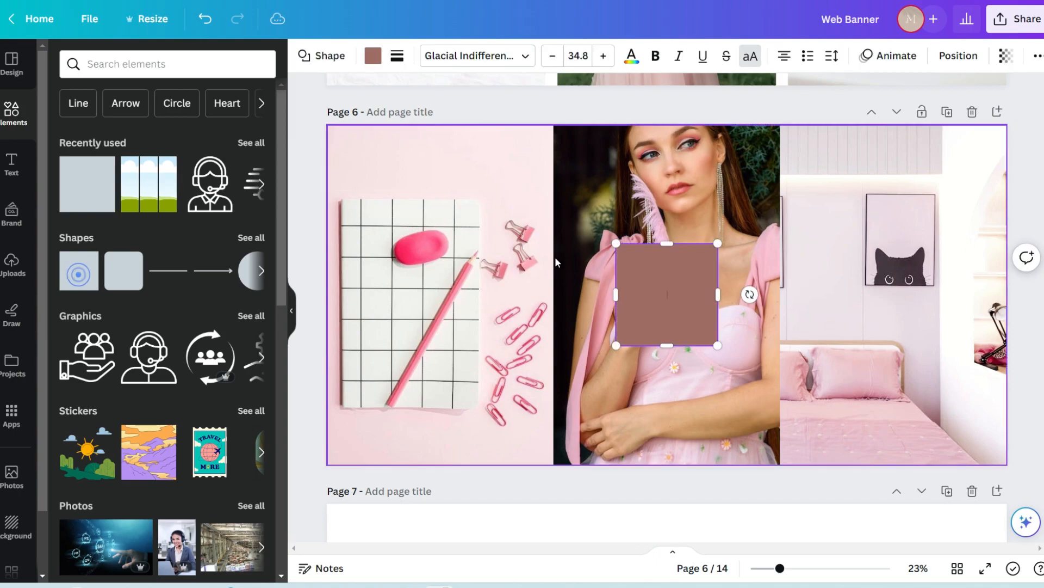
drag(666, 294, 508, 333)
click(373, 56)
click(109, 347)
click(67, 140)
drag(560, 384, 823, 423)
drag(643, 344, 667, 318)
- Recolour the rectangle pale pink #FFF0F4 and make it semi-transparent so the photos show through
click(68, 140)
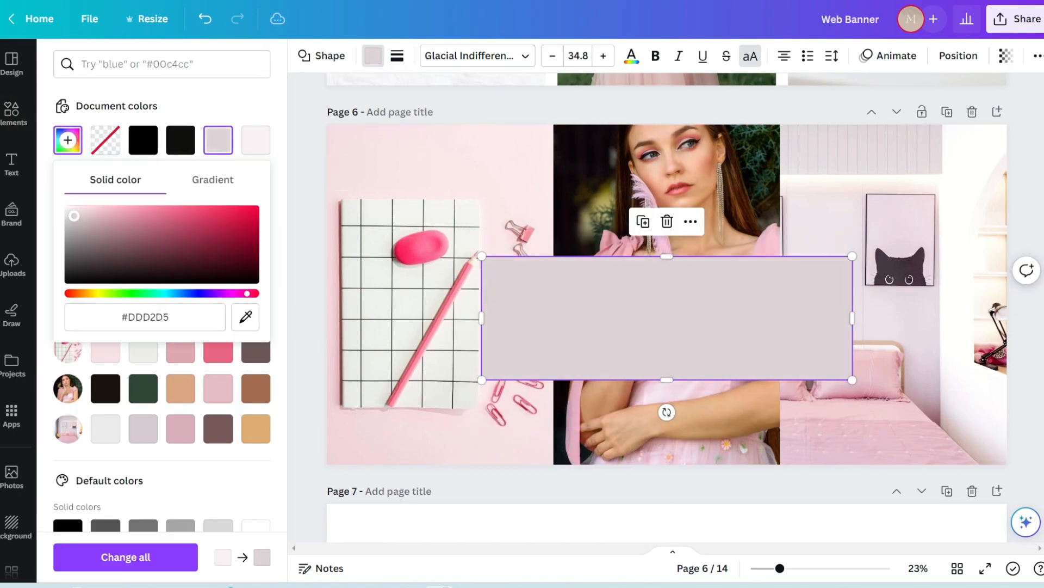
drag(74, 216, 76, 208)
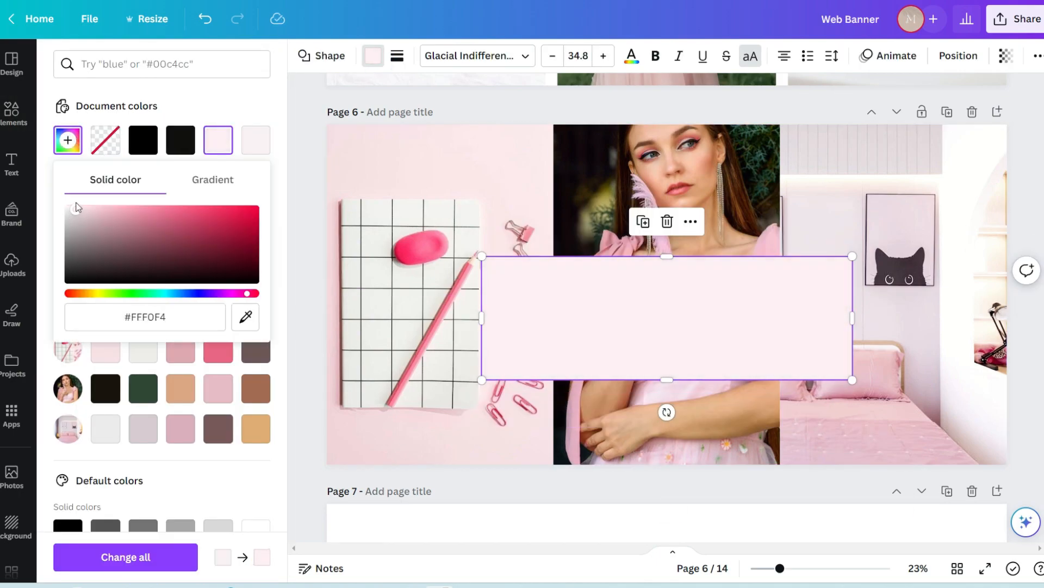
click(1006, 56)
drag(1003, 114, 995, 113)
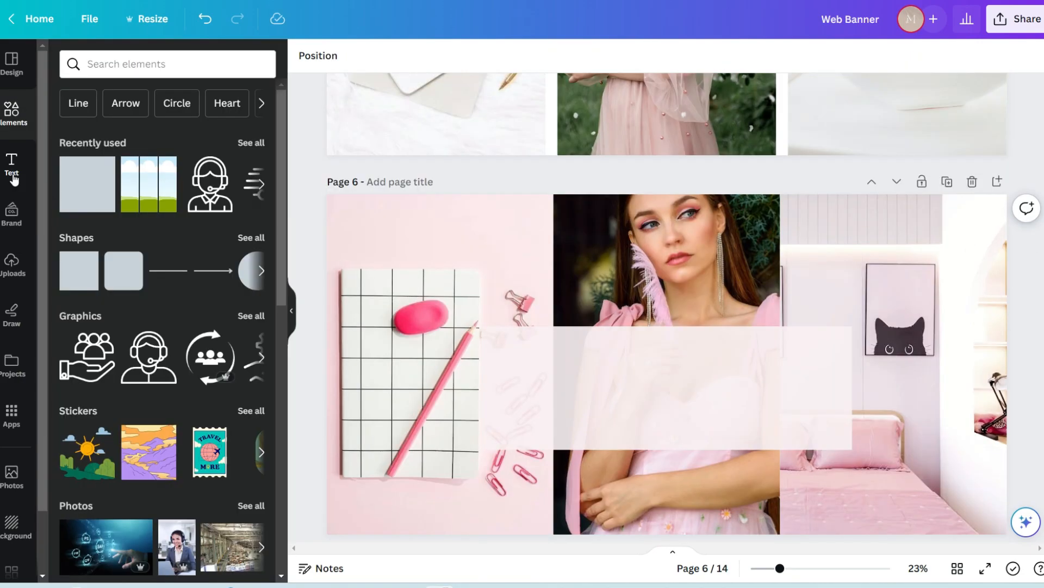
- Add the text "WINTER COLLECTION" in Brown Sugar on the rectangle and "Winter Glow!" in a script font above it
click(13, 175)
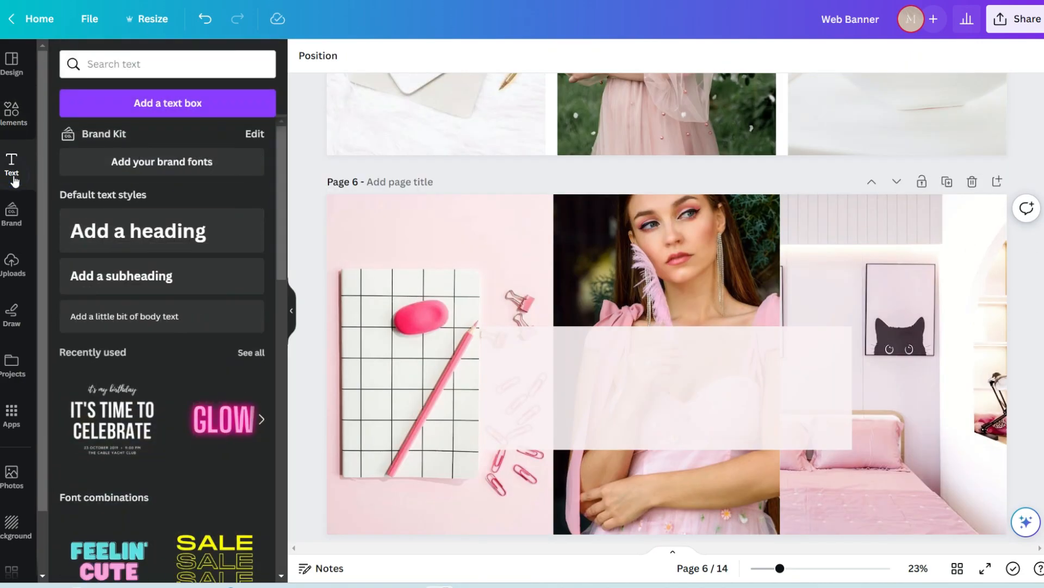
click(152, 289)
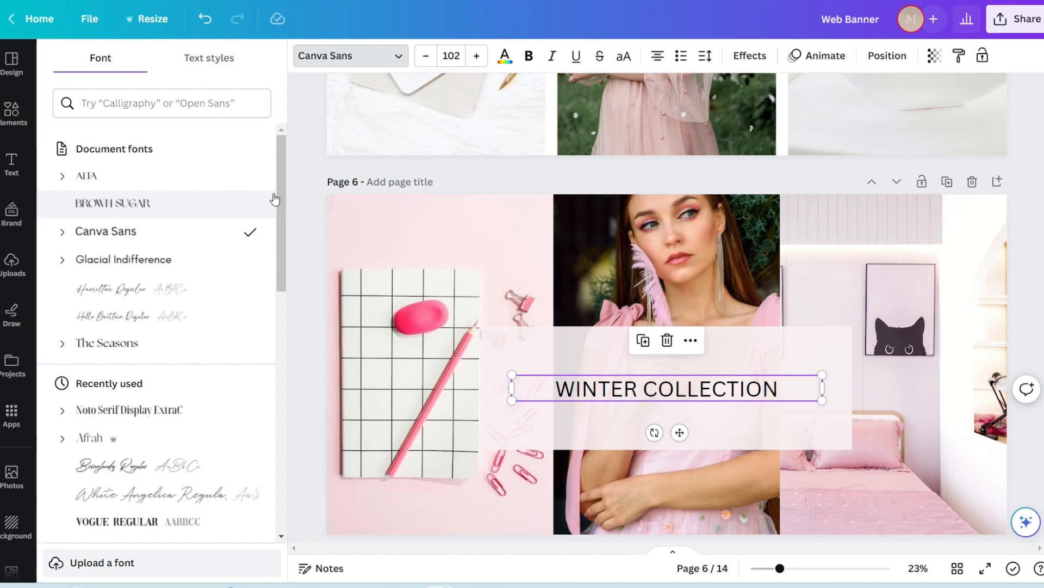
click(244, 202)
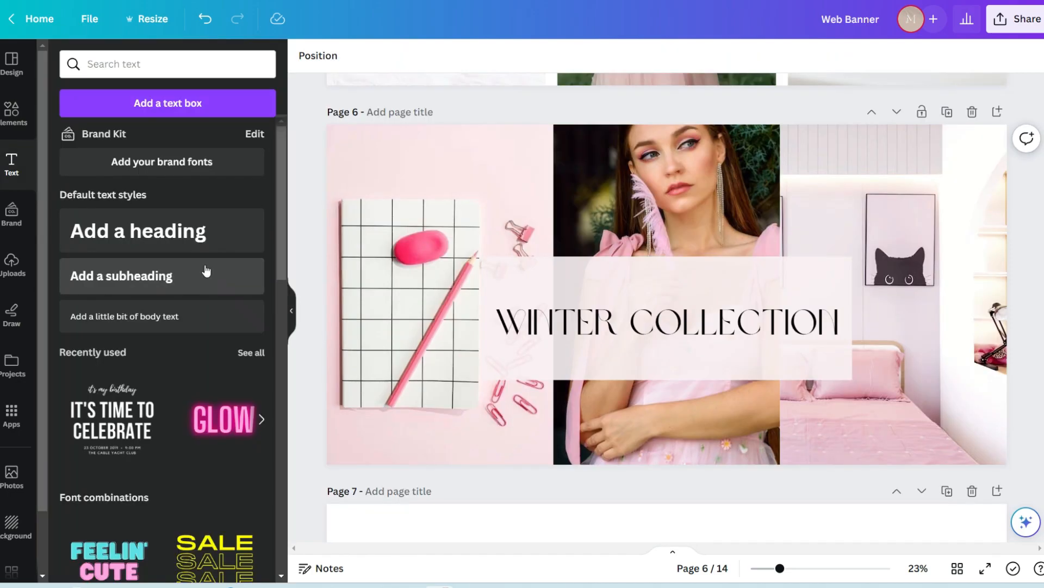
click(156, 322)
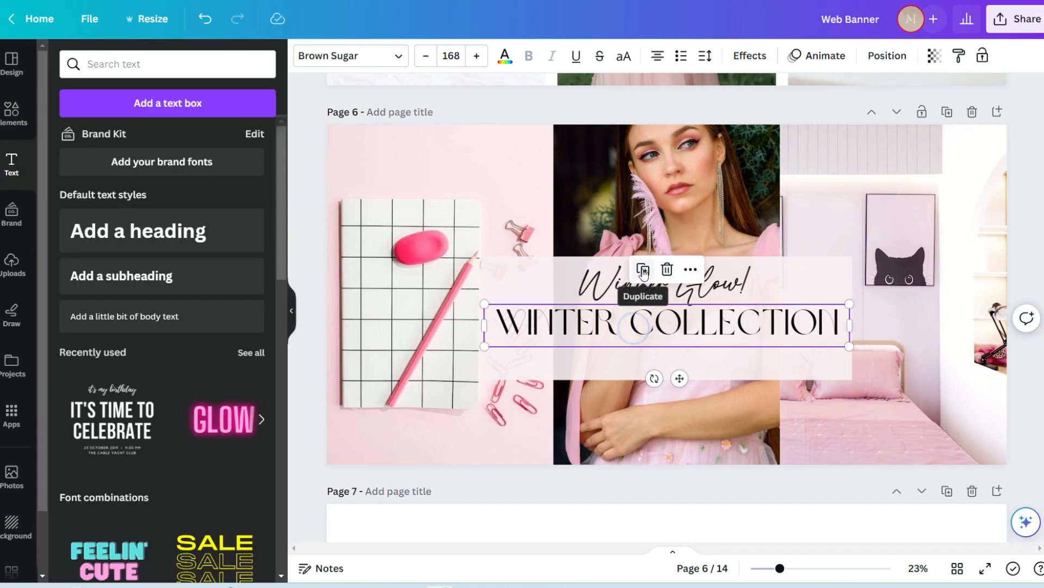
- Duplicate the "WINTER COLLECTION" text below itself, shrink it, reword it "NEW FESTIVE COLLECTION!" and set its font to The Seasons
click(641, 270)
drag(660, 337, 660, 374)
drag(849, 384, 737, 373)
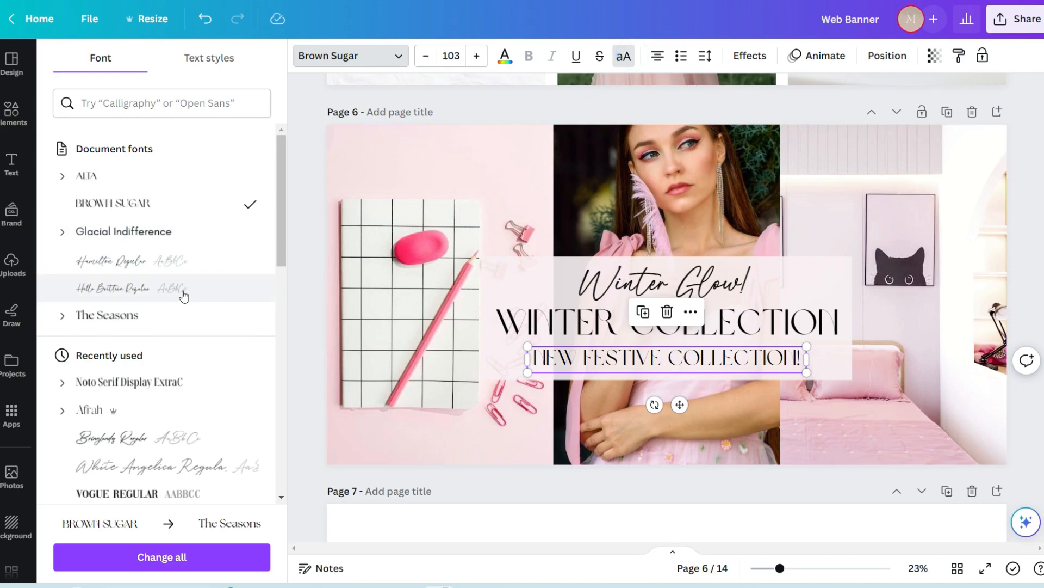
click(175, 309)
drag(806, 403, 797, 373)
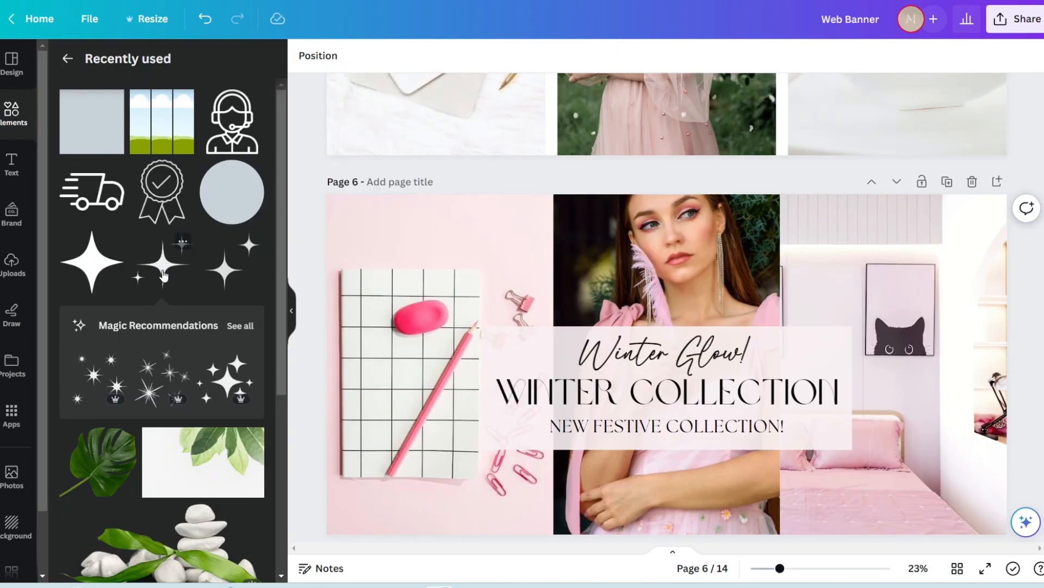
- Decorate the text rectangle's opposite corners with black sparkle graphics and download page 6 as a PNG
click(163, 276)
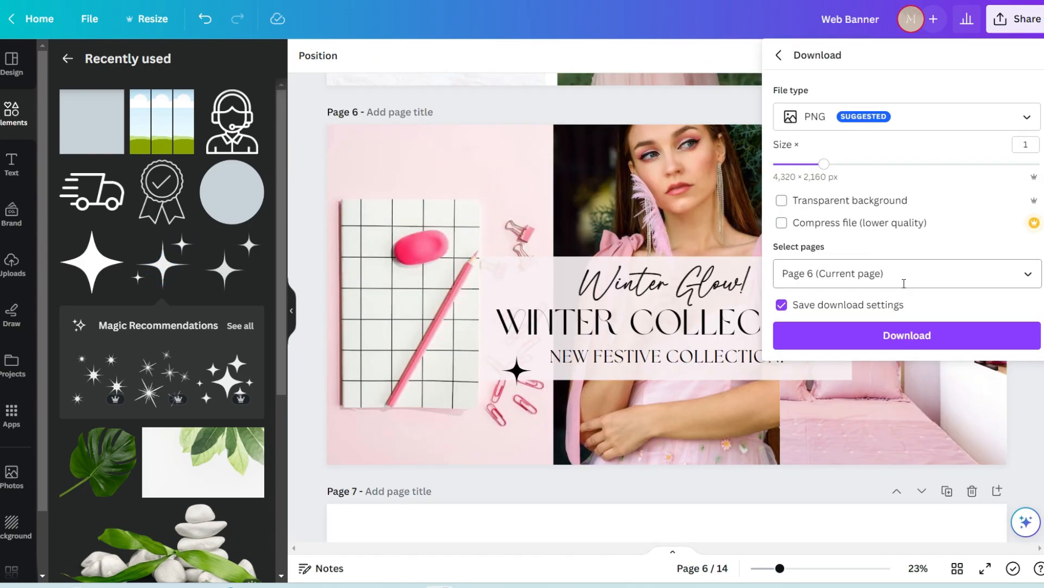
click(906, 334)
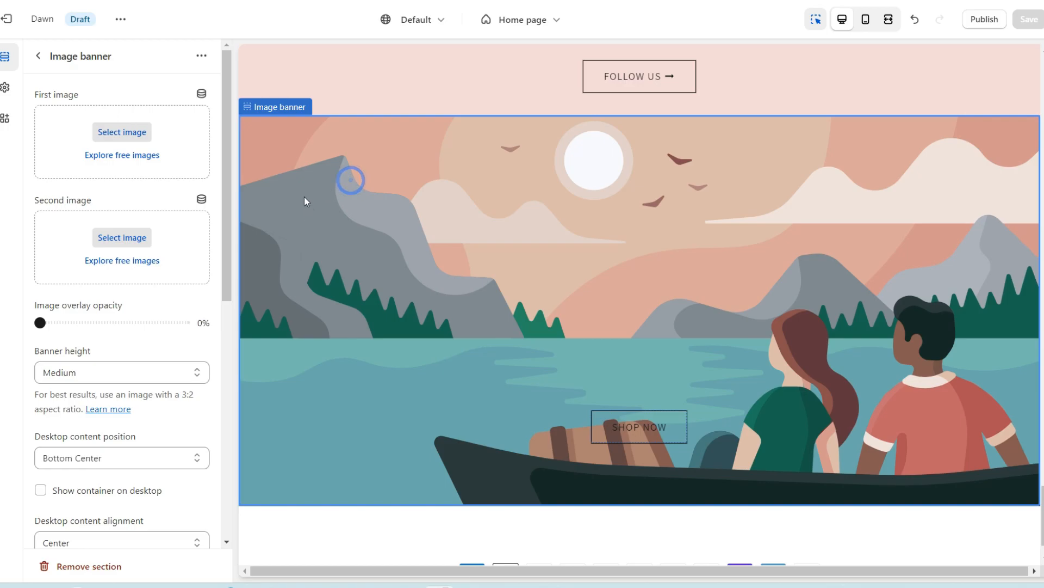
- Back in the Shopify theme editor, set the Winter Collection banner as the Image banner's first image, adapt the banner height to it and save
click(122, 133)
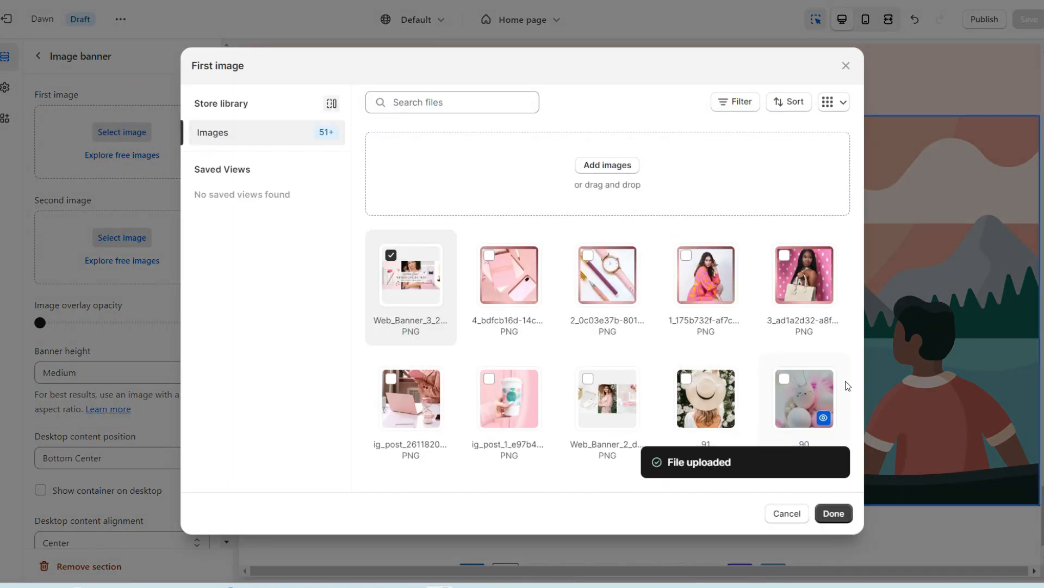
click(834, 513)
scroll(80, 267, down, 4)
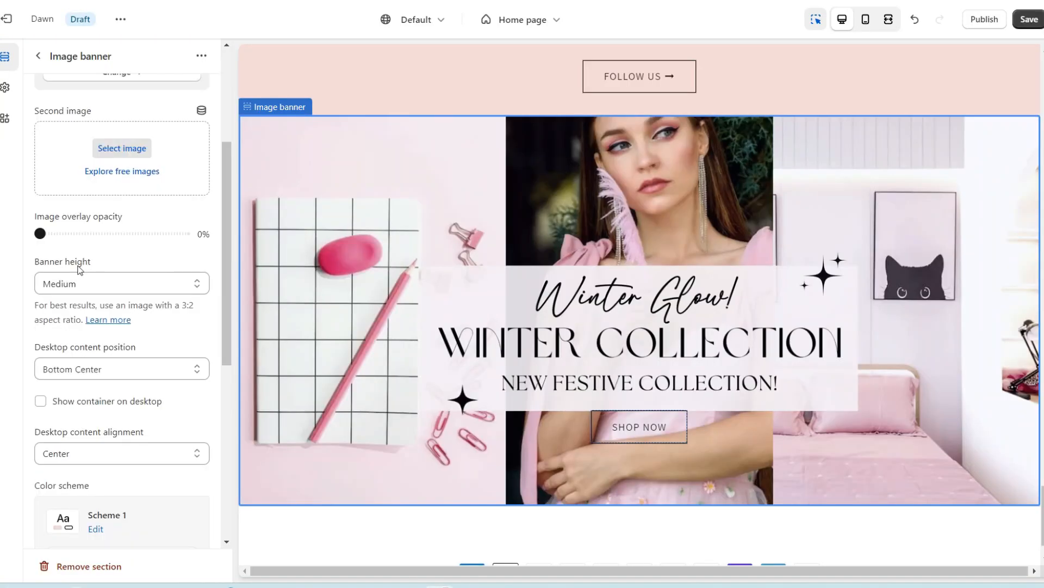
click(68, 282)
click(73, 297)
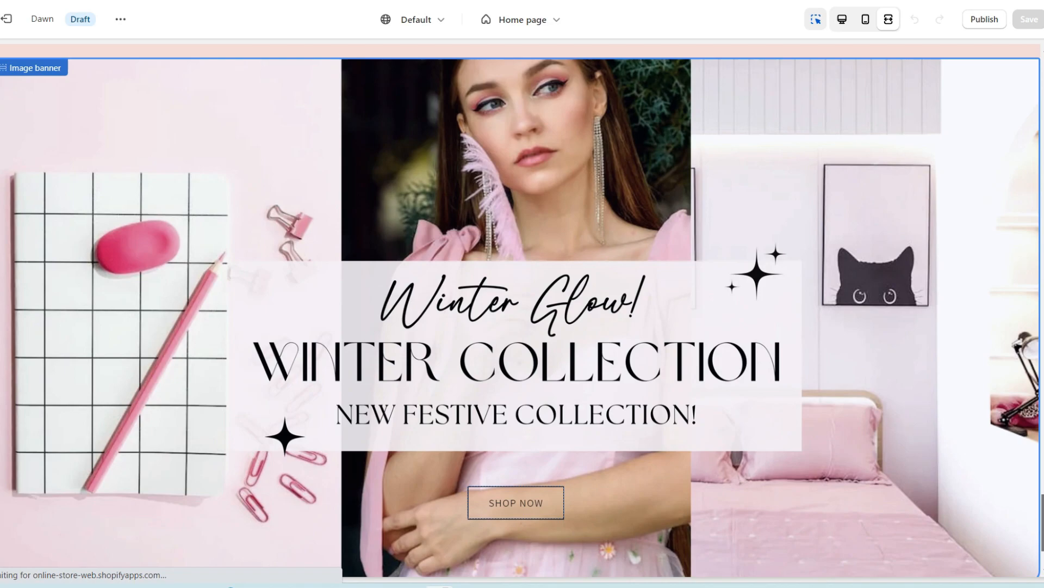
drag(1042, 509, 1040, 479)
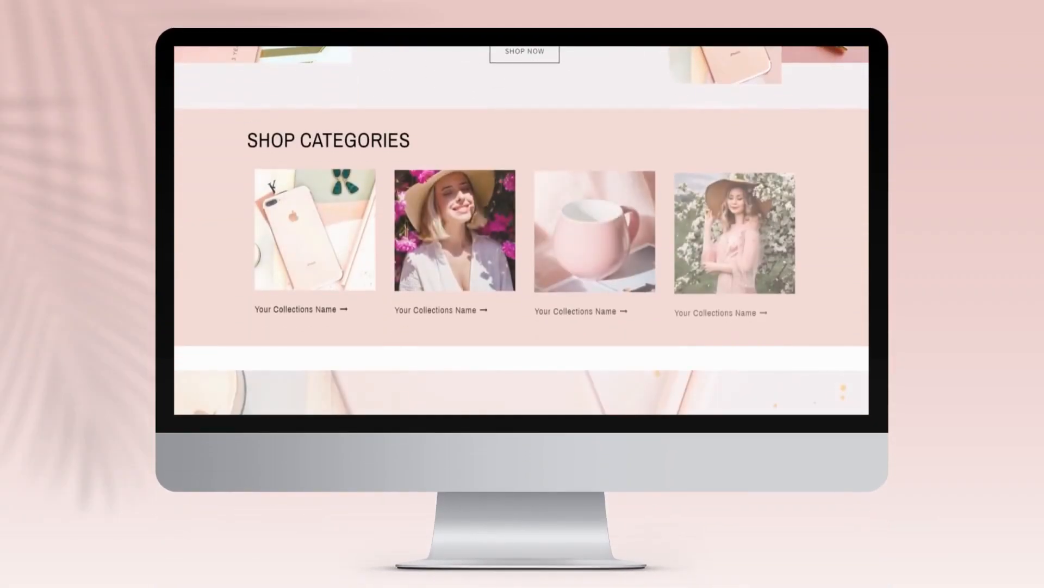